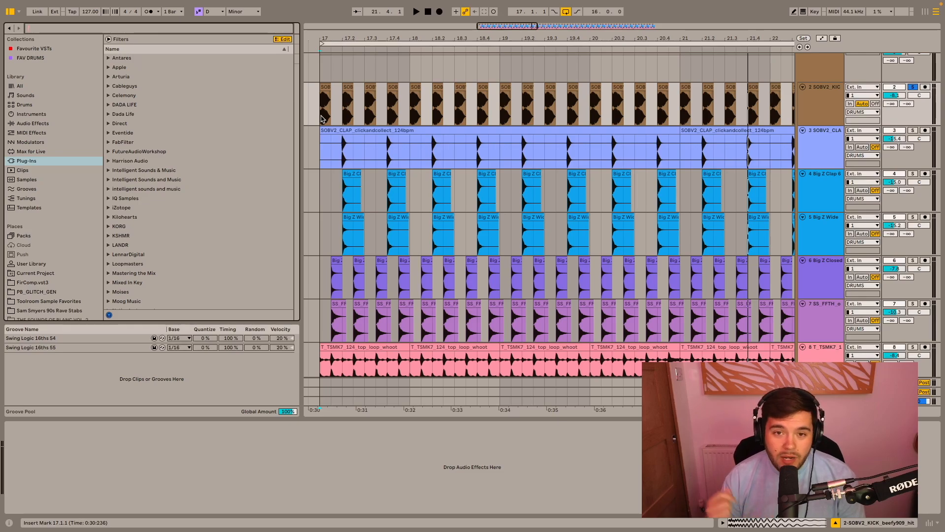
# - Play back the soloed kick track from bar 17, then stop playback
pyautogui.scroll(-5, 425, 121)
pyautogui.click(397, 117)
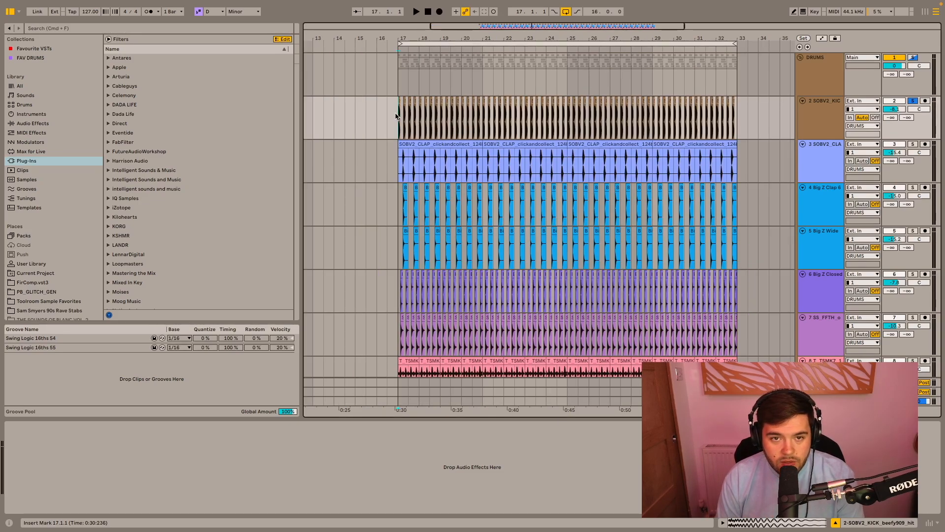
pyautogui.press('space')
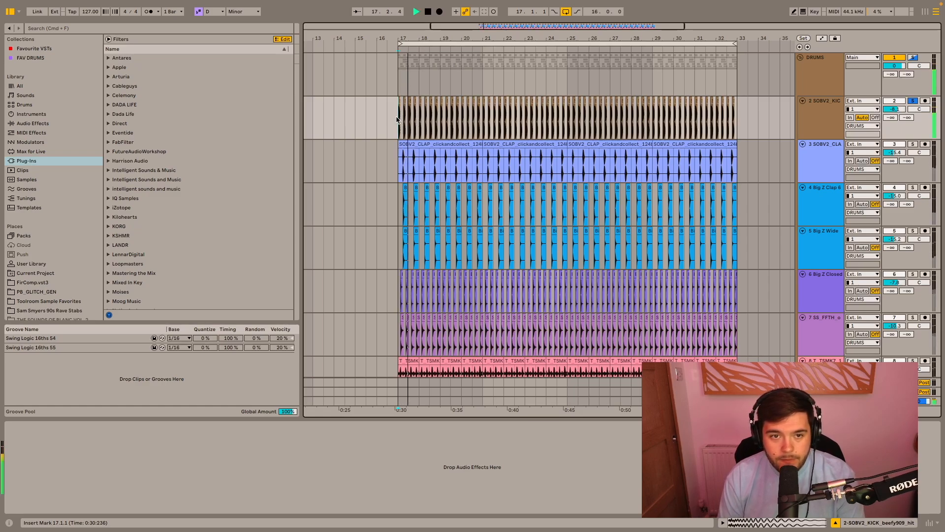
pyautogui.press('space')
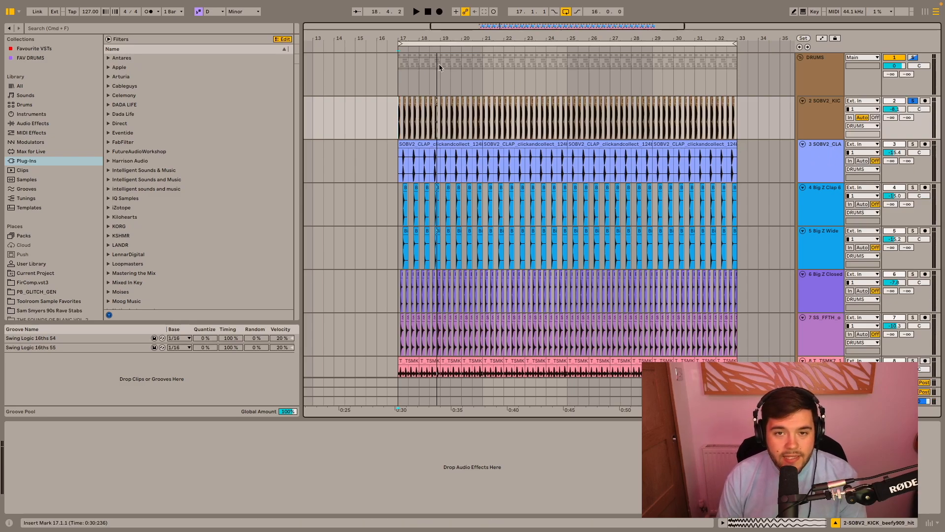
# - Shift the 16-bar loop region to the empty section starting at bar 33
pyautogui.click(821, 121)
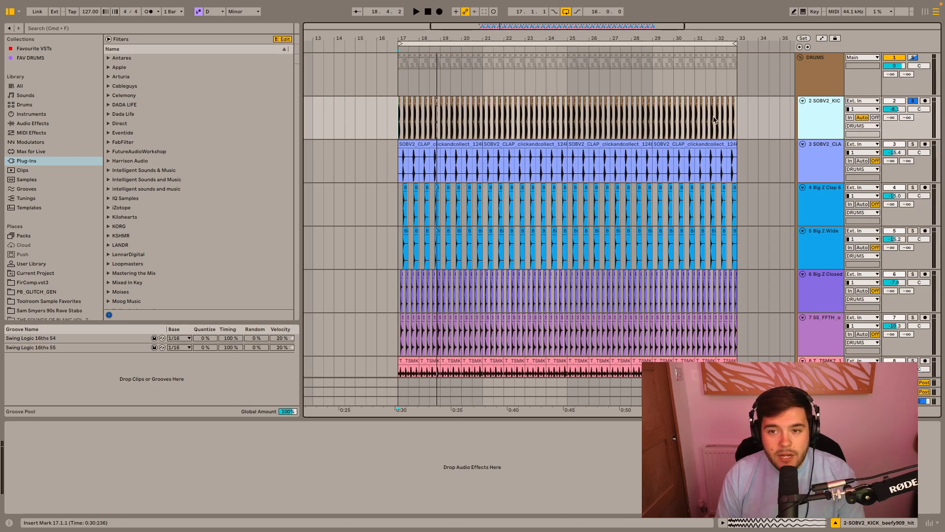
pyautogui.scroll(-2, 758, 139)
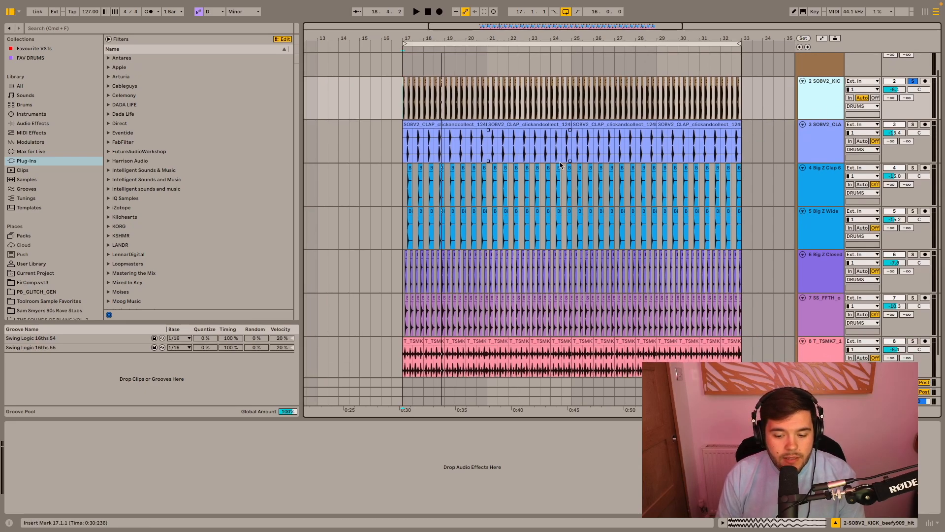
pyautogui.scroll(2, 560, 166)
pyautogui.hscroll(-10, 516, 145)
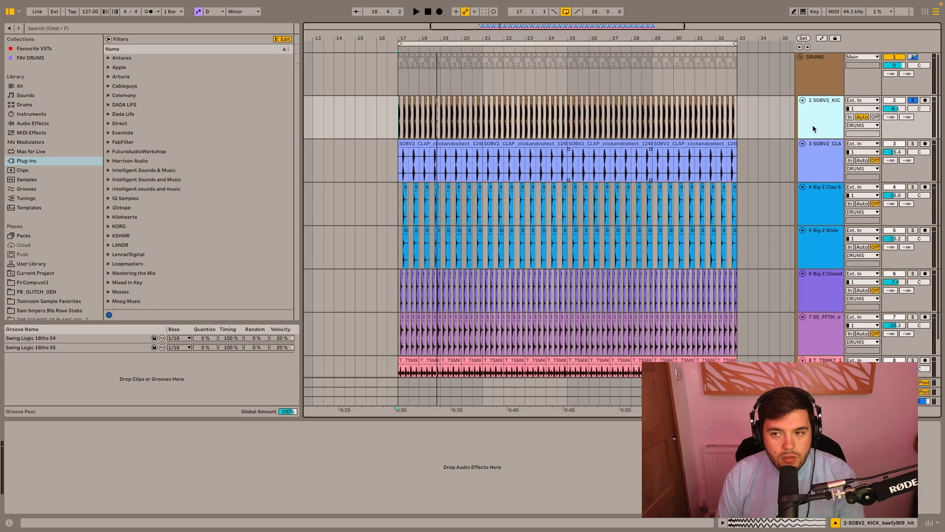
pyautogui.scroll(-5, 517, 148)
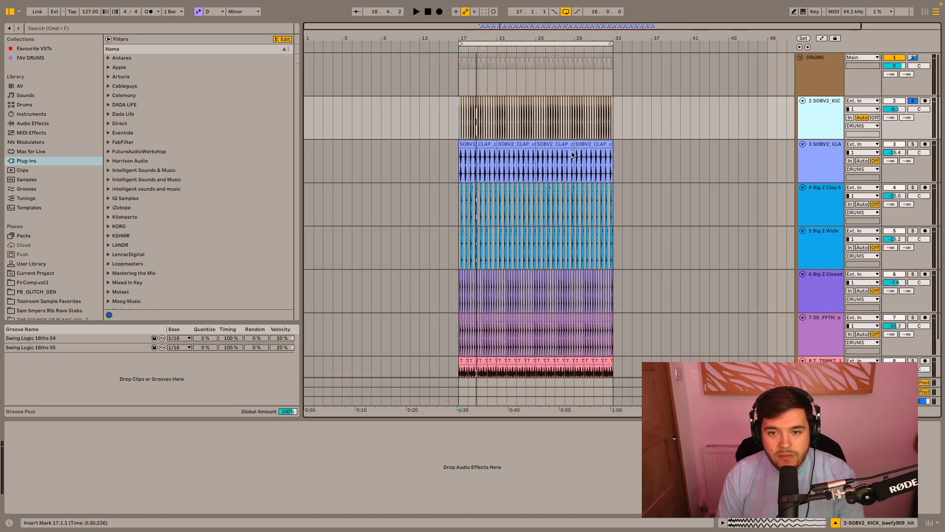
pyautogui.hscroll(4, 578, 159)
pyautogui.scroll(-1, 577, 159)
pyautogui.moveTo(489, 44); pyautogui.dragTo(650, 43)
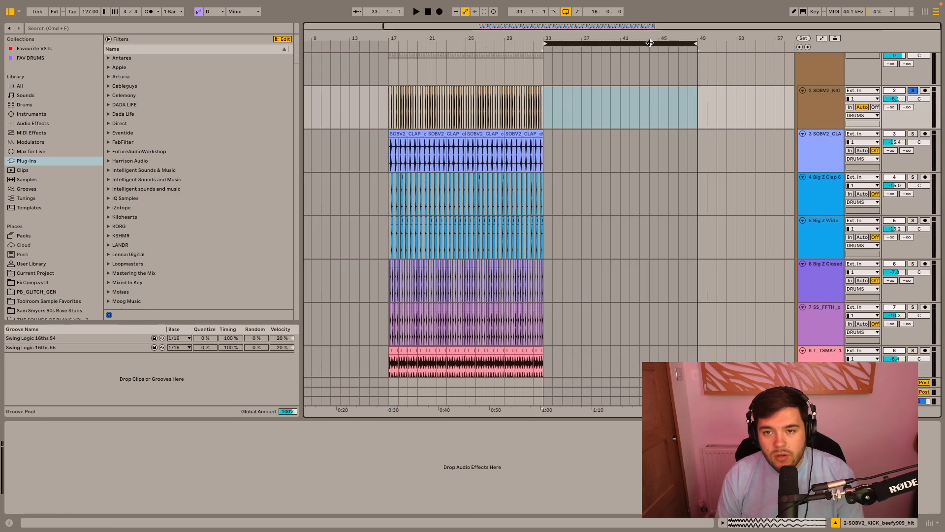
# - Audition the kicks in the Big Z's Pro House Drums folder of Sample Packs, from Big Z Kick 1 to Big Z Kick 11
pyautogui.scroll(-3, 28, 263)
pyautogui.click(35, 251)
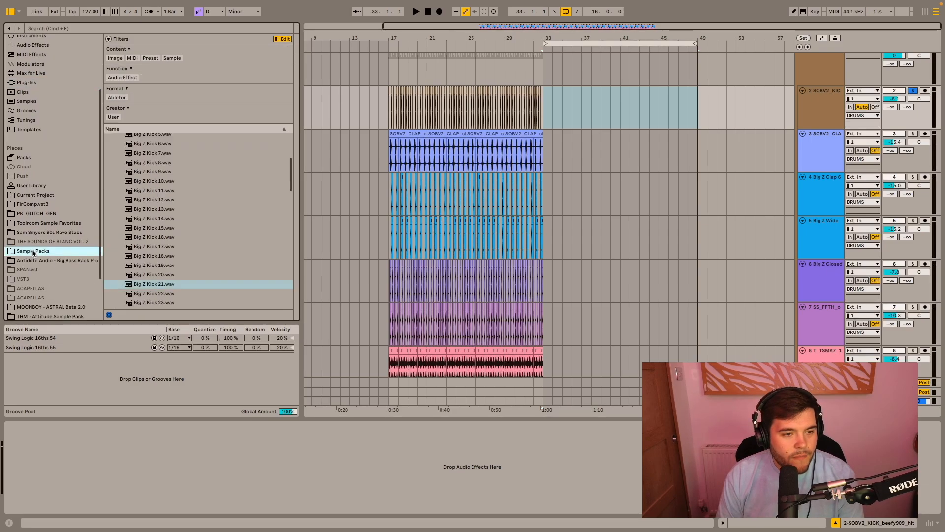
pyautogui.scroll(5, 152, 197)
pyautogui.click(154, 193)
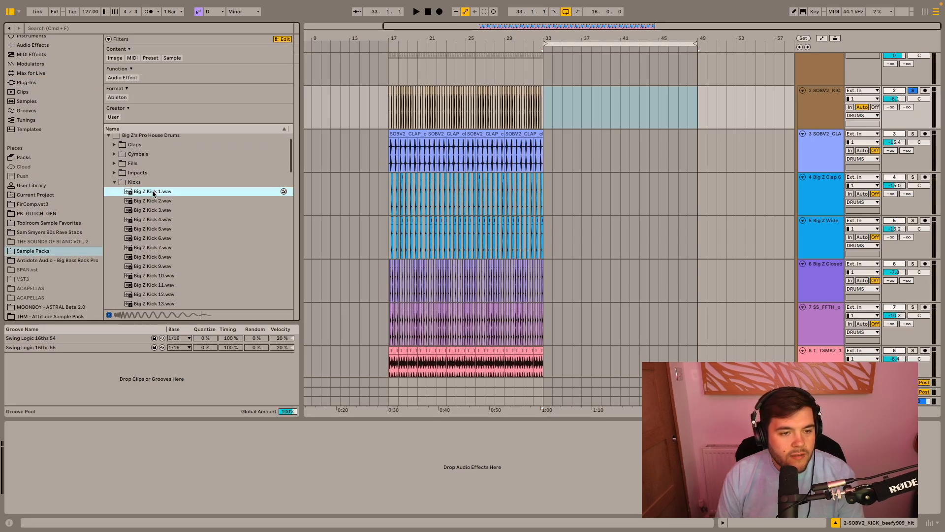
pyautogui.press('Down')
pyautogui.press('Down')
pyautogui.press('Down')
pyautogui.press('Down')
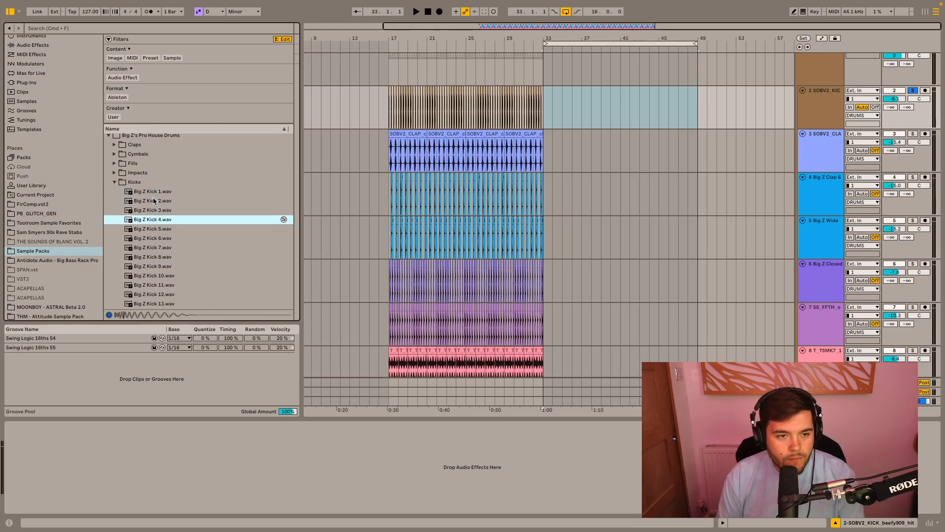
pyautogui.press('Down')
pyautogui.press('Down')
pyautogui.press('Down')
pyautogui.press('Down')
pyautogui.press('Down')
pyautogui.press('Down')
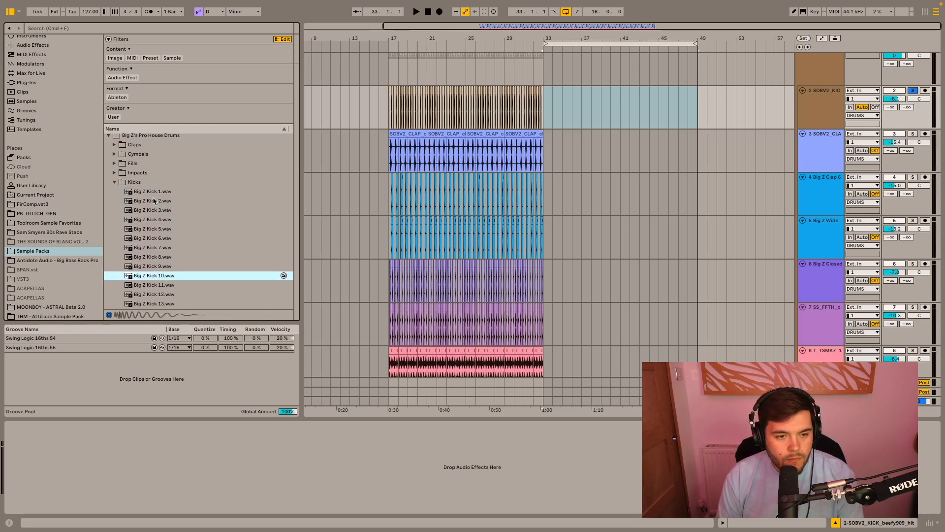
pyautogui.scroll(-5, 153, 201)
pyautogui.press('Up')
pyautogui.press('Down')
# - Place the Big Z Kick 11 sample at bar 33 on the kick track
pyautogui.click(563, 103)
pyautogui.moveTo(561, 99); pyautogui.dragTo(517, 94)
pyautogui.scroll(5, 555, 98)
pyautogui.scroll(10, 515, 96)
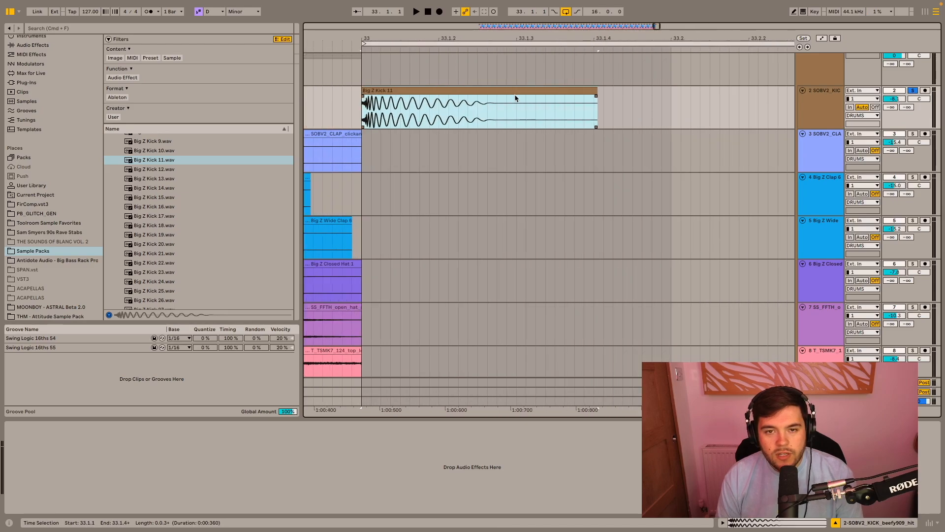
# - Inspect the Big Z Kick 11 clip's waveform in its detail view, then hide that view
pyautogui.doubleClick(513, 97)
pyautogui.scroll(5, 241, 185)
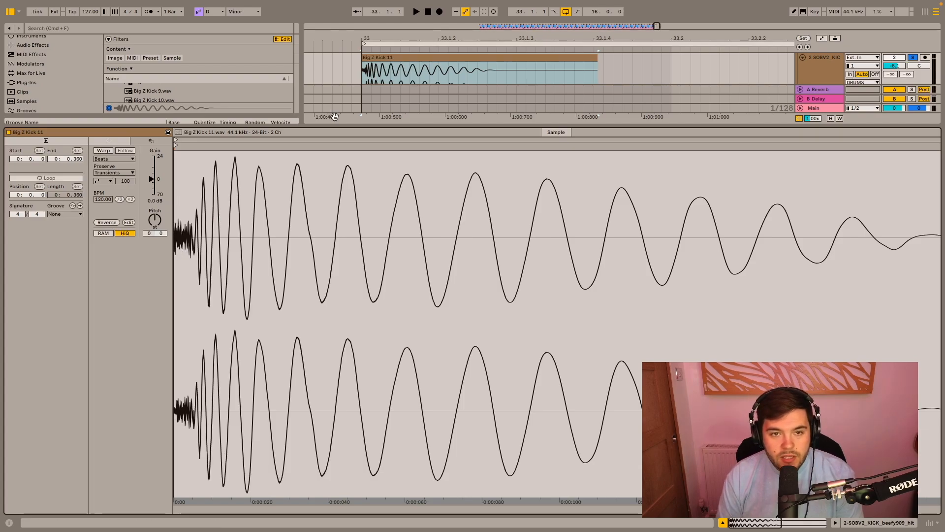
pyautogui.press('super+alt+l')
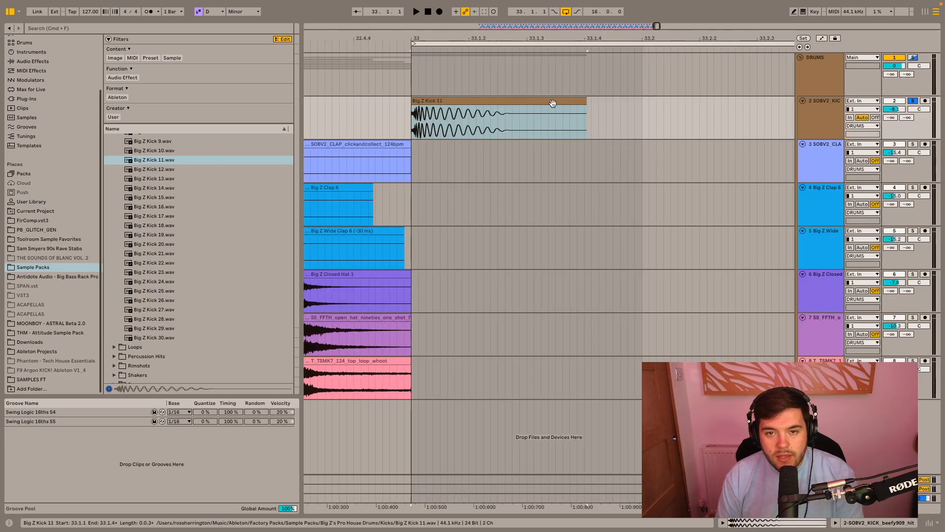
# - Loop one beat at bar 33 around the Big Z Kick 11 clip and play it back
pyautogui.scroll(-10, 553, 101)
pyautogui.hscroll(2, 684, 63)
pyautogui.scroll(-4, 684, 63)
pyautogui.hscroll(4, 715, 60)
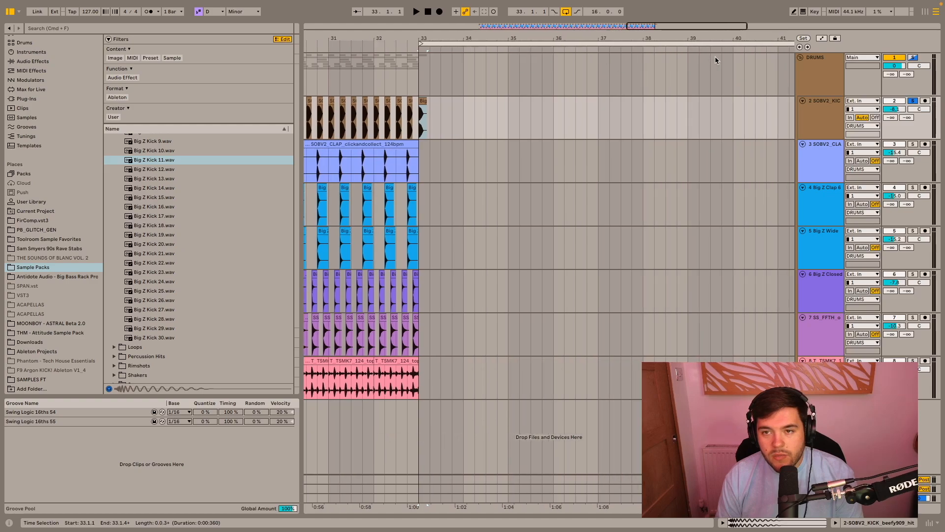
pyautogui.scroll(-4, 715, 61)
pyautogui.hscroll(1, 689, 68)
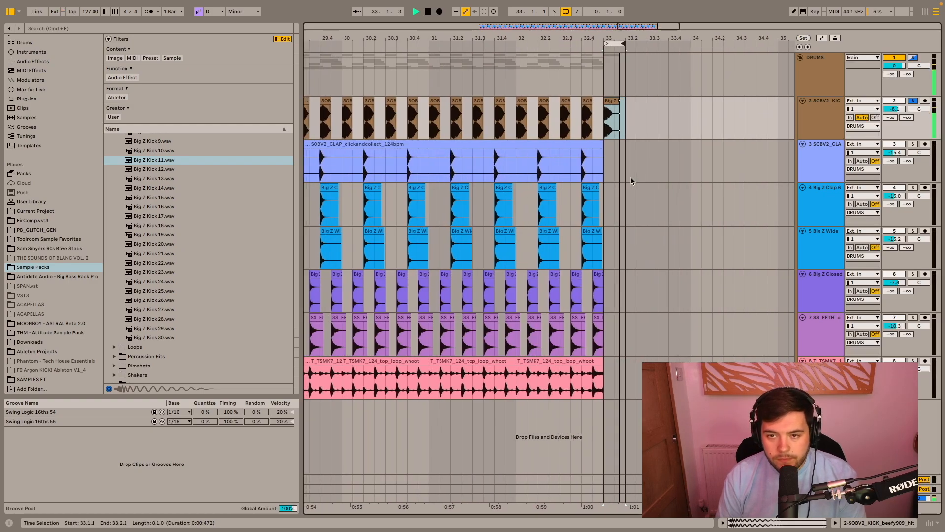
pyautogui.press('space')
# - Collapse the Kicks folder and search the sample packs for "TOP KICK"
pyautogui.scroll(10, 133, 334)
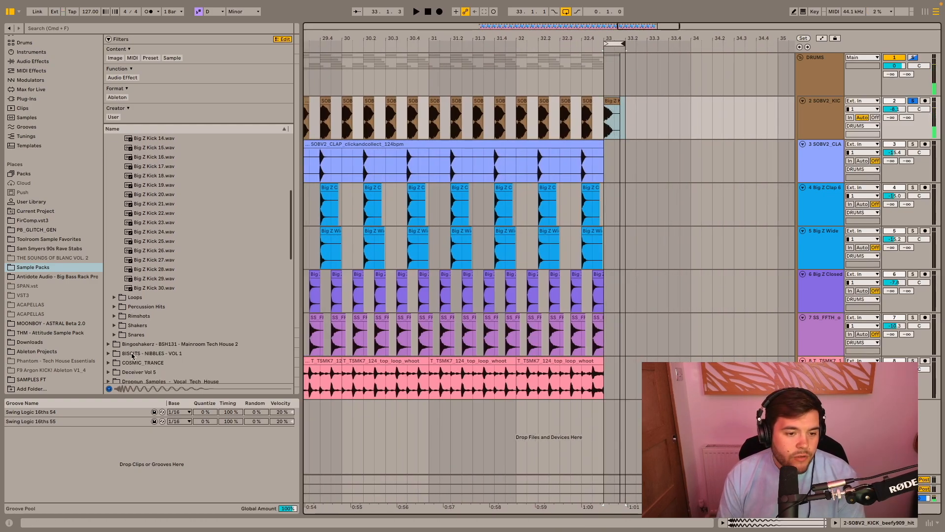
pyautogui.click(115, 192)
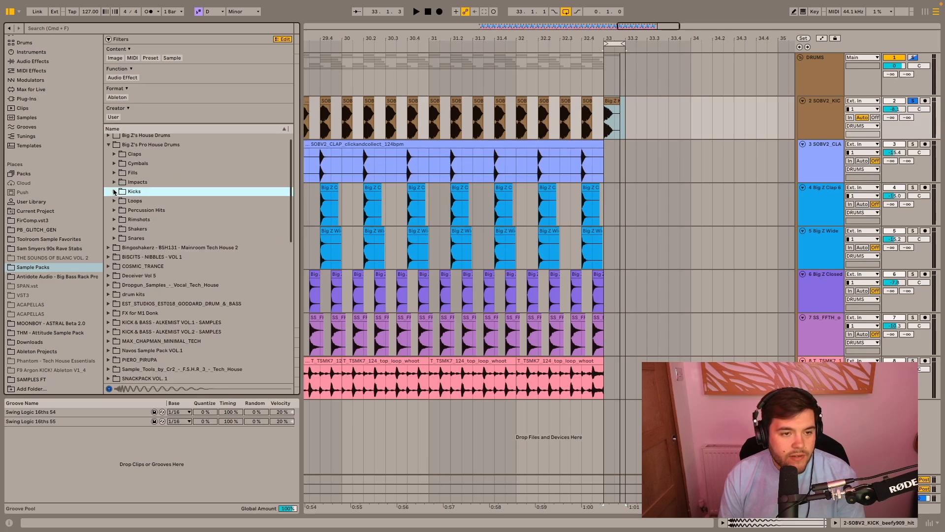
pyautogui.scroll(1, 130, 170)
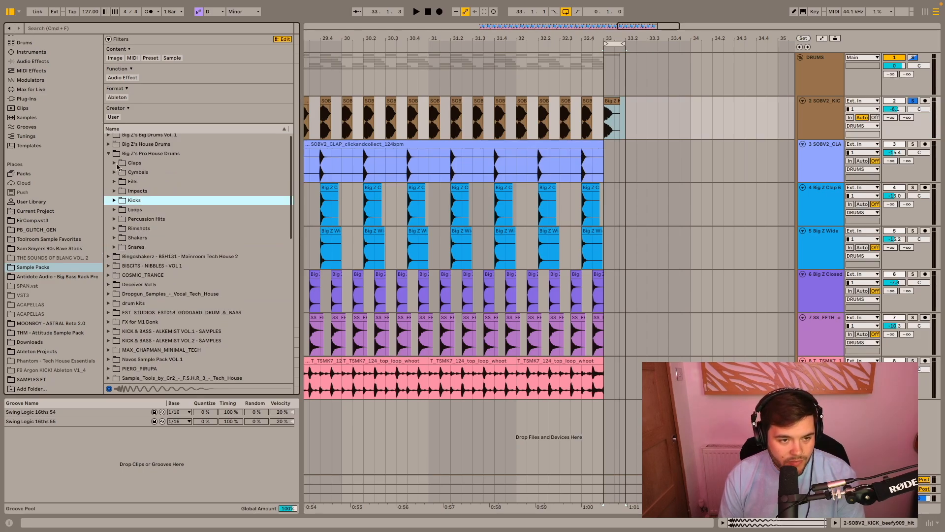
pyautogui.click(74, 31)
pyautogui.write('T')
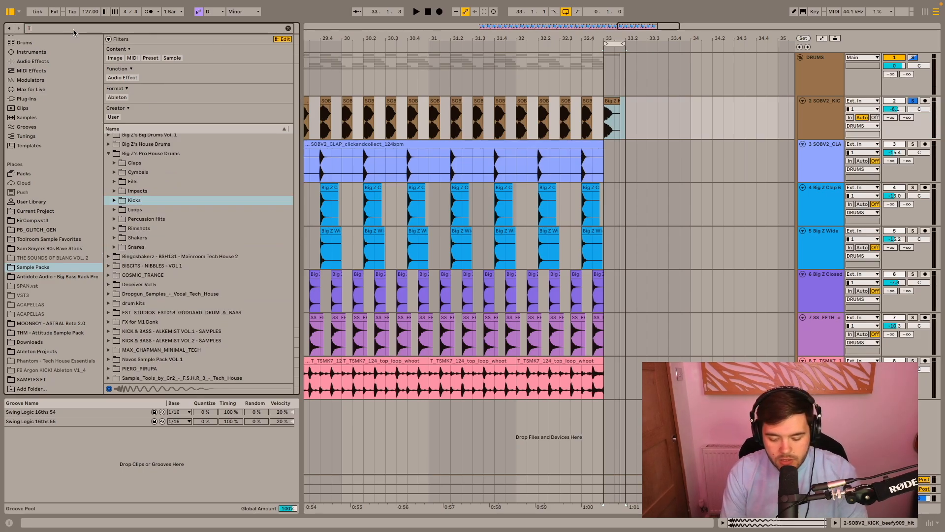
pyautogui.write('OP KICK')
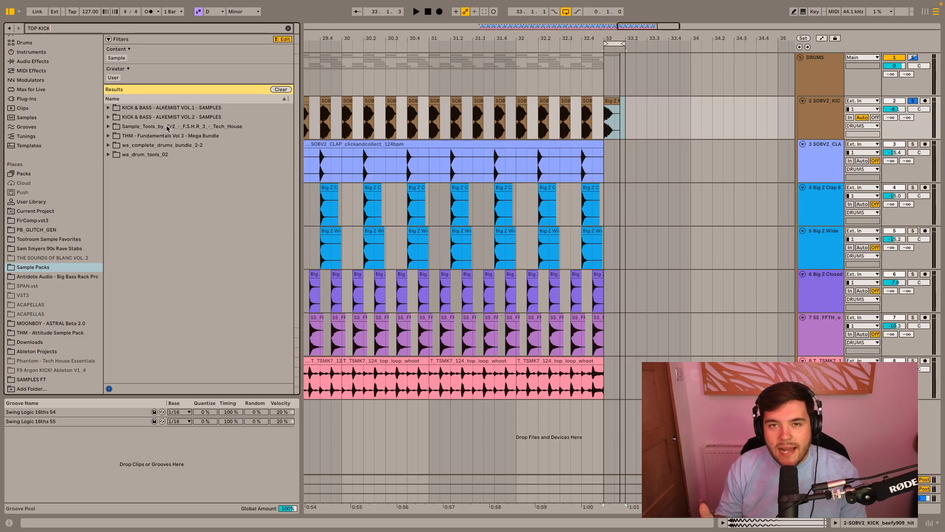
# - Expand THM - Fundamentals Vol 3 - Mega Bundle down to Top Kicks under Drum One-Shots, and preview THM - Top Kick 2
pyautogui.click(108, 136)
pyautogui.click(115, 154)
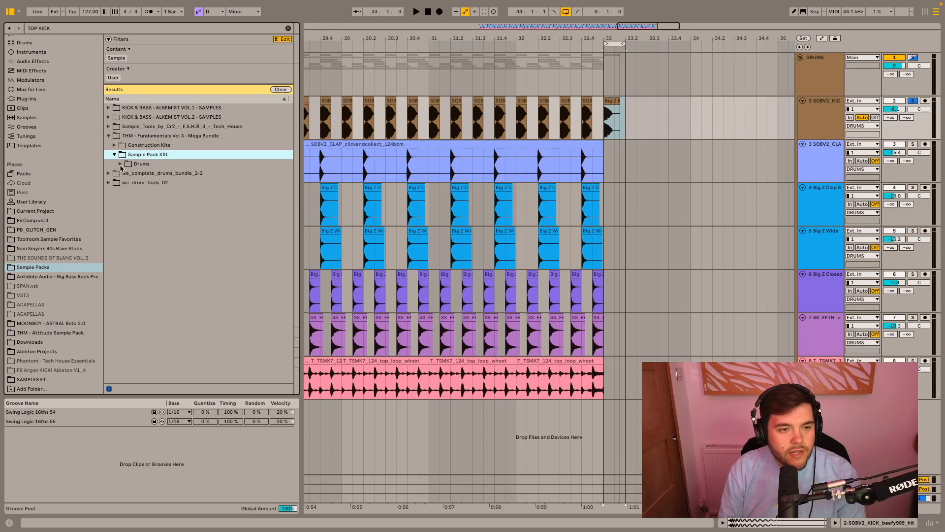
pyautogui.click(119, 164)
pyautogui.click(134, 173)
pyautogui.click(132, 183)
pyautogui.click(177, 200)
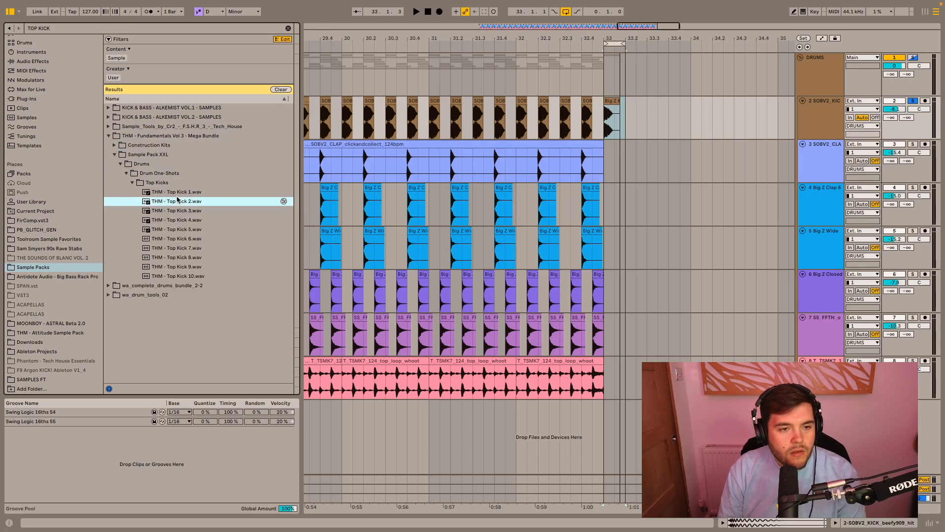
# - Play the looped kick at bar 33 while auditioning the THM top kick samples over it, settling on THM - Top Kick 7
pyautogui.click(607, 124)
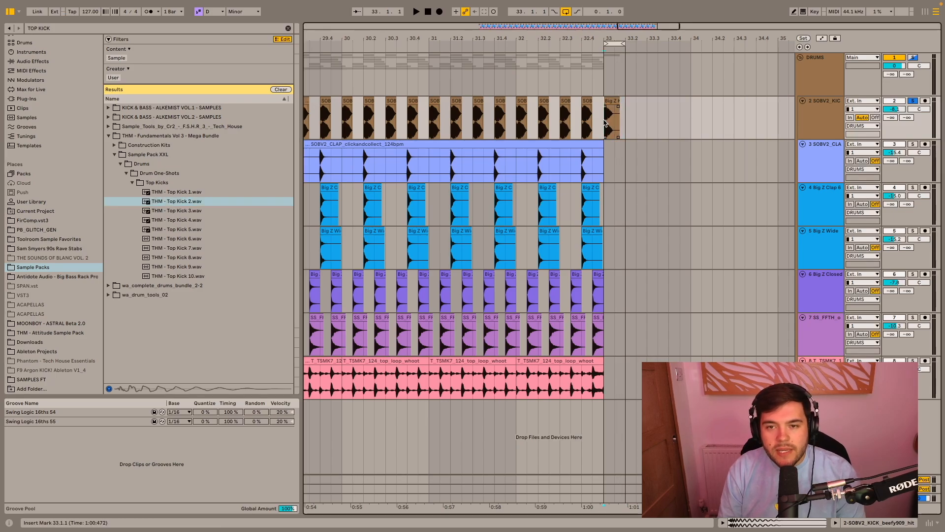
pyautogui.press('space')
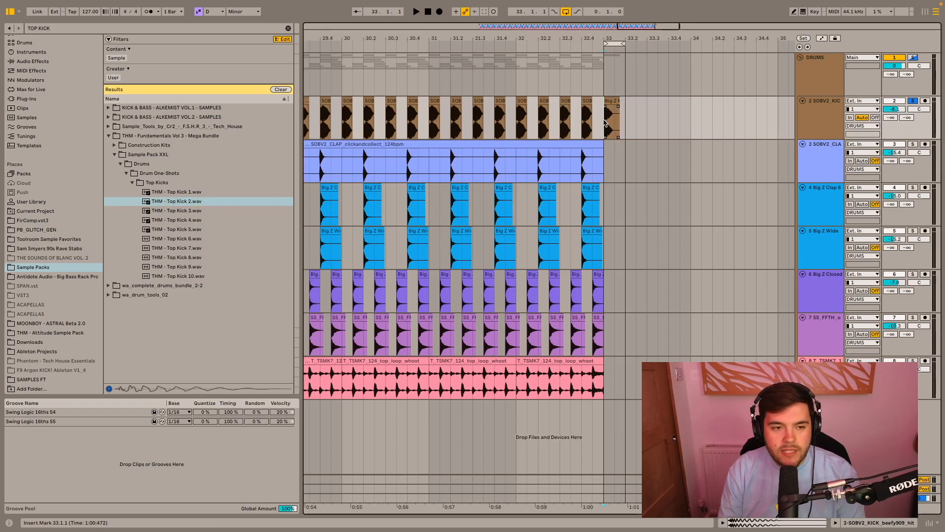
pyautogui.click(191, 200)
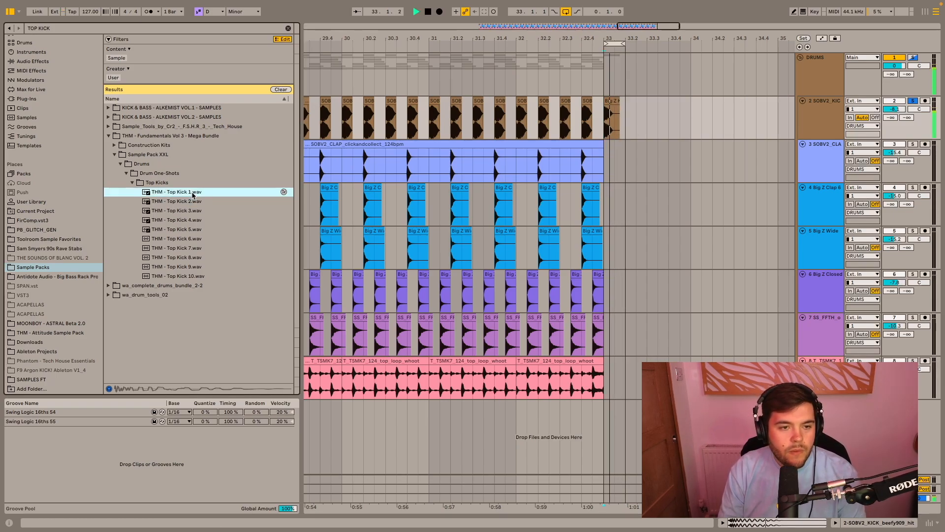
pyautogui.press('Down')
pyautogui.press('Down')
pyautogui.press('Down')
pyautogui.press('Down')
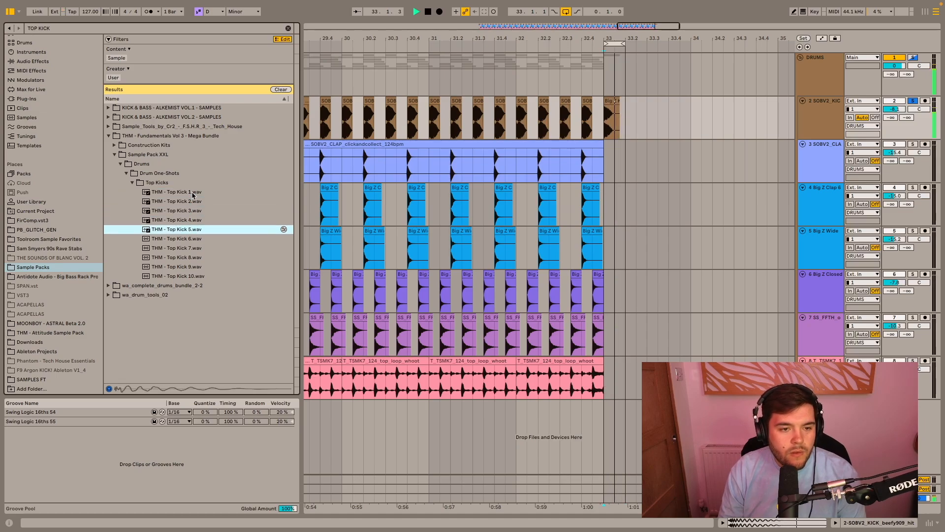
pyautogui.press('Down')
pyautogui.press('Down')
pyautogui.press('Up')
pyautogui.press('Up')
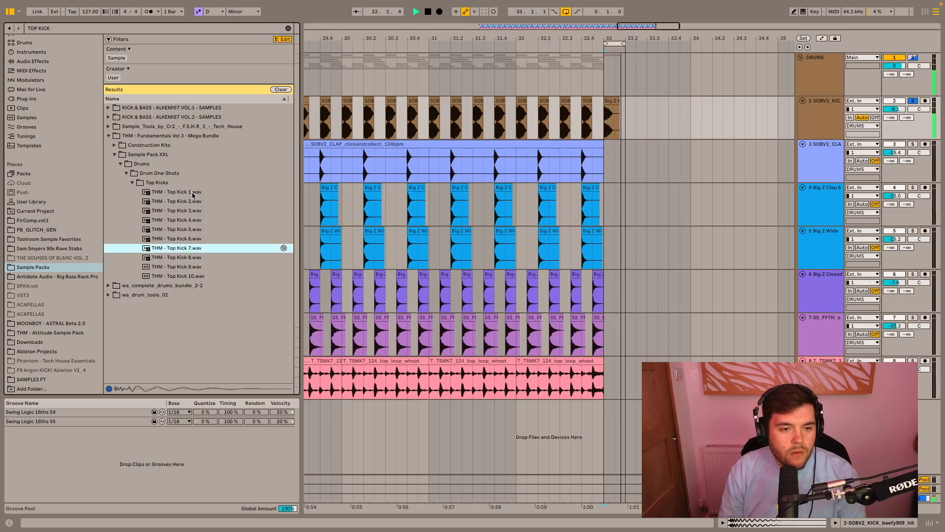
pyautogui.press('Down')
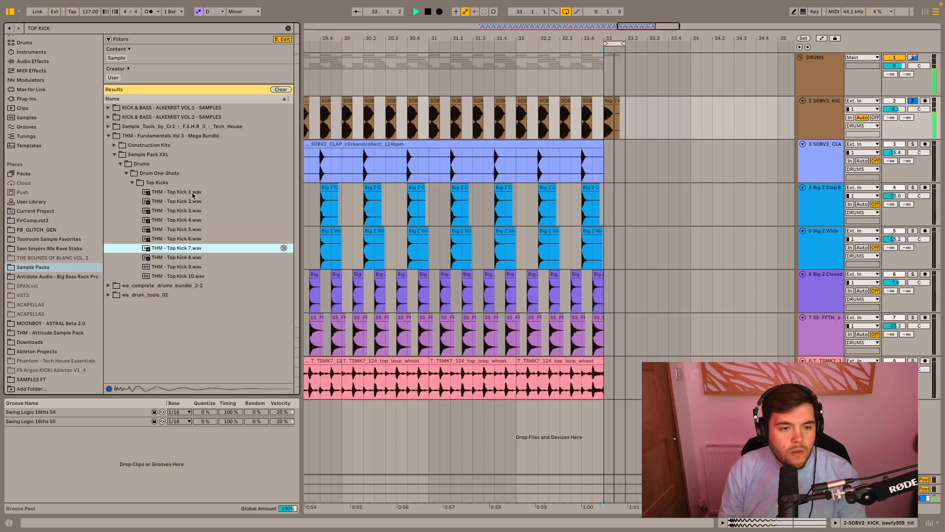
# - Add THM - Top Kick 7 after Big Z Kick 11 on the kick track, and create a duplicate kick track cleared of clips
pyautogui.moveTo(158, 249); pyautogui.dragTo(640, 112)
pyautogui.click(832, 119)
pyautogui.hotkey('ctrl', 'd')
pyautogui.moveTo(681, 157); pyautogui.dragTo(305, 158)
pyautogui.press('Delete')
# - Move the THM - Top Kick 7 clip to bar 33 on the duplicated track, directly below Big Z Kick 11
pyautogui.click(647, 125)
pyautogui.click(637, 103)
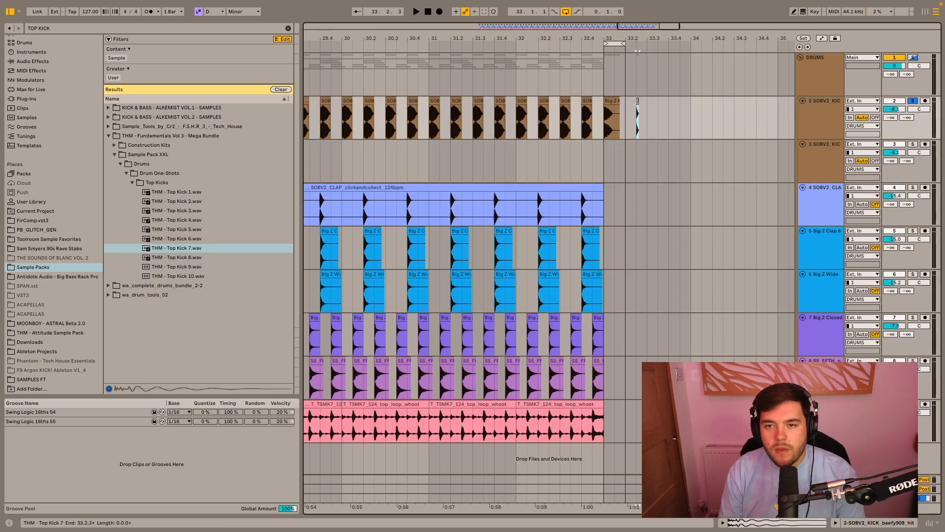
pyautogui.click(598, 158)
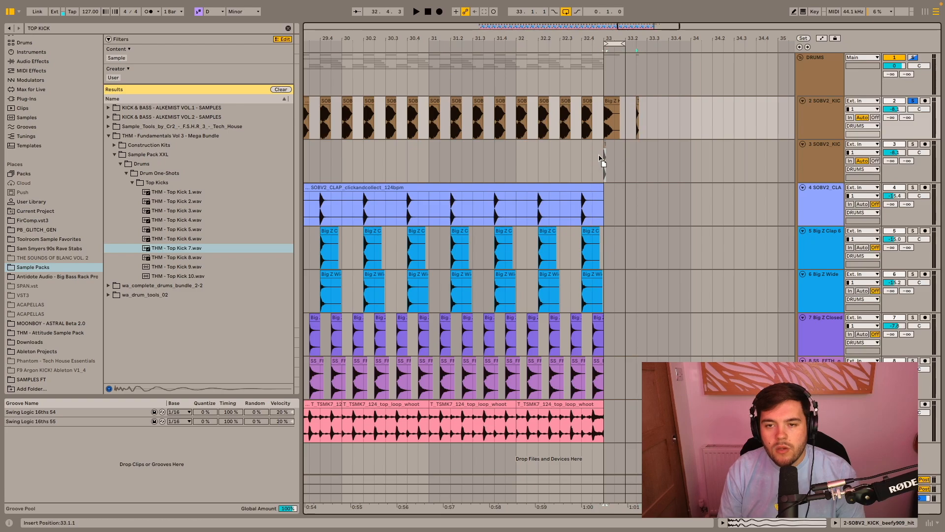
pyautogui.moveTo(599, 158); pyautogui.dragTo(604, 157)
pyautogui.scroll(5, 618, 150)
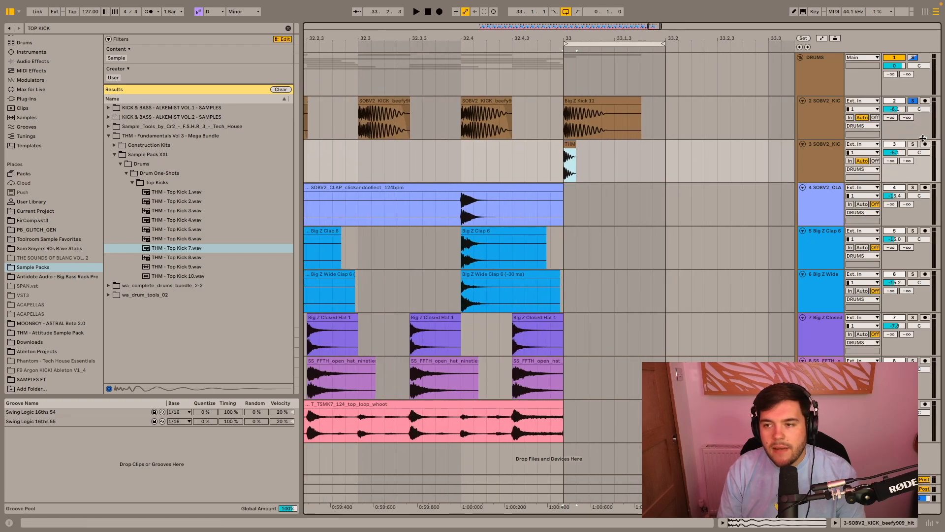
# - Lower the duplicated kick track's volume to -69.0 dB, solo it alongside the original kick track and select its top kick clip
pyautogui.moveTo(898, 152); pyautogui.dragTo(898, 156)
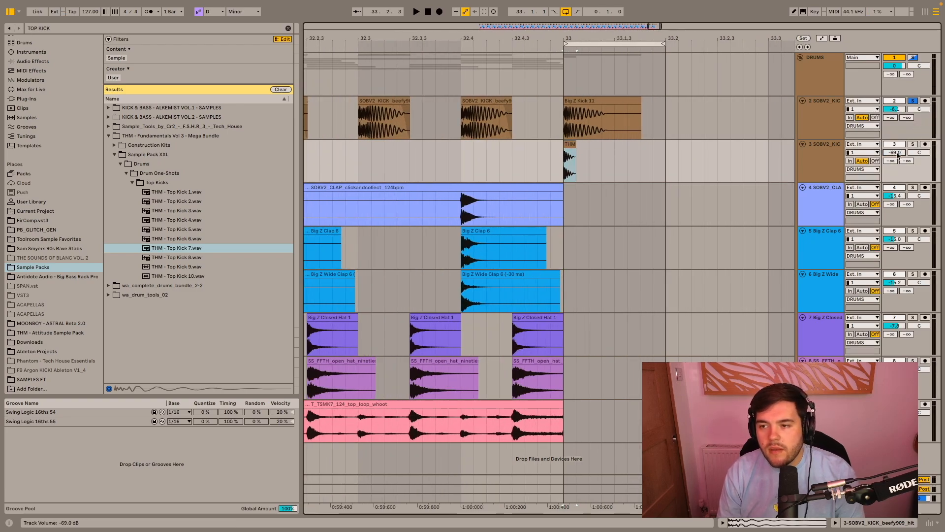
pyautogui.click(914, 145)
pyautogui.click(569, 142)
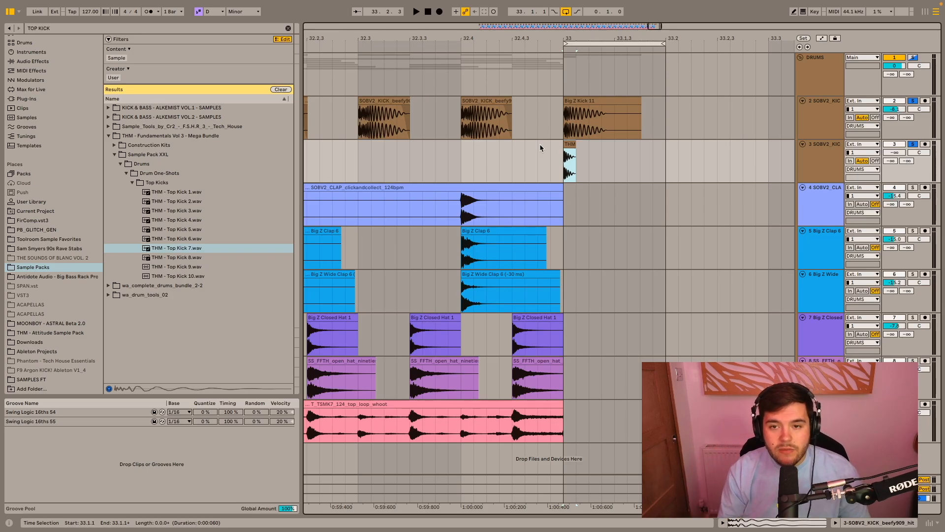
# - Play both kick layers from bar 33 and raise the duplicated kick track's volume until THM - Top Kick 7 blends in
pyautogui.click(566, 163)
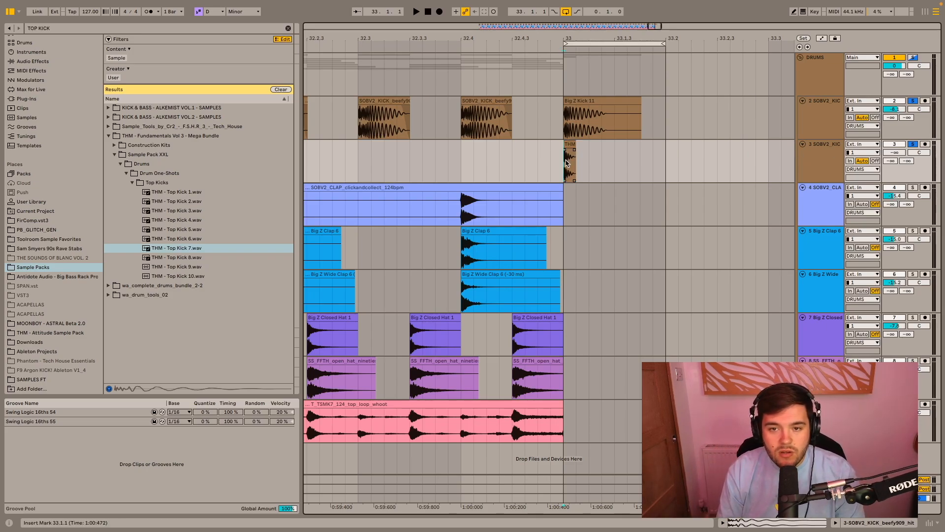
pyautogui.scroll(5, 583, 151)
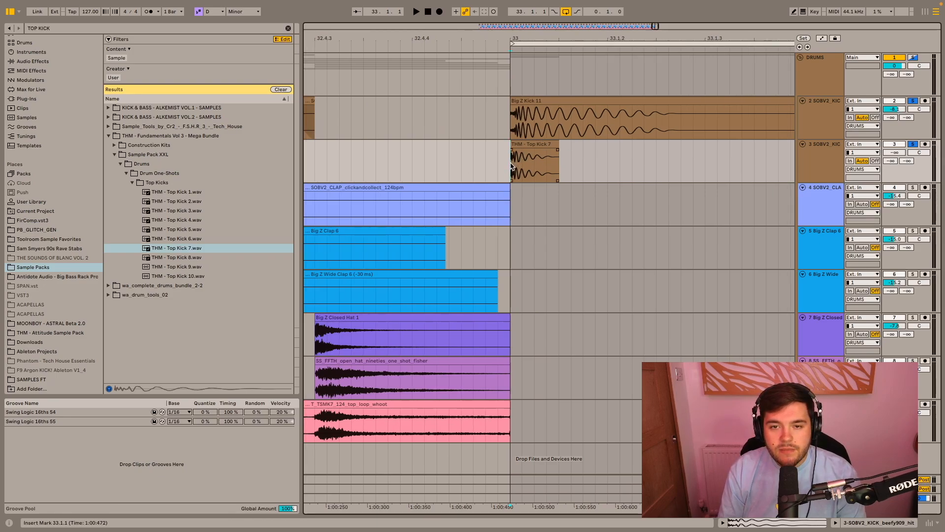
pyautogui.press('space')
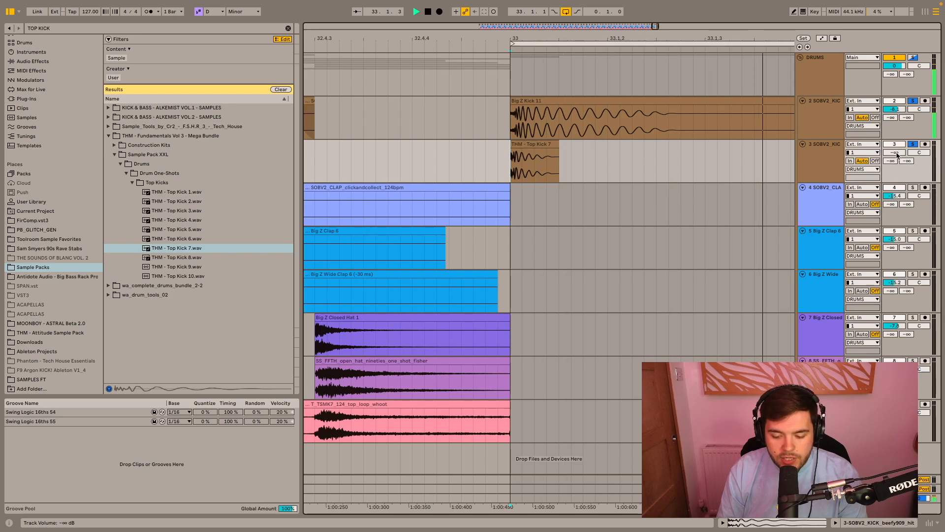
pyautogui.moveTo(894, 153)
pyautogui.mouseDown()
pyautogui.moveTo(894, 126)
pyautogui.moveTo(897, 153)
pyautogui.mouseUp()
pyautogui.press('space')
# - Trim THM - Top Kick 7 to a short opening transient with a fade-out and add EQ Eight to its track
pyautogui.scroll(5, 554, 143)
pyautogui.moveTo(524, 144); pyautogui.dragTo(379, 150)
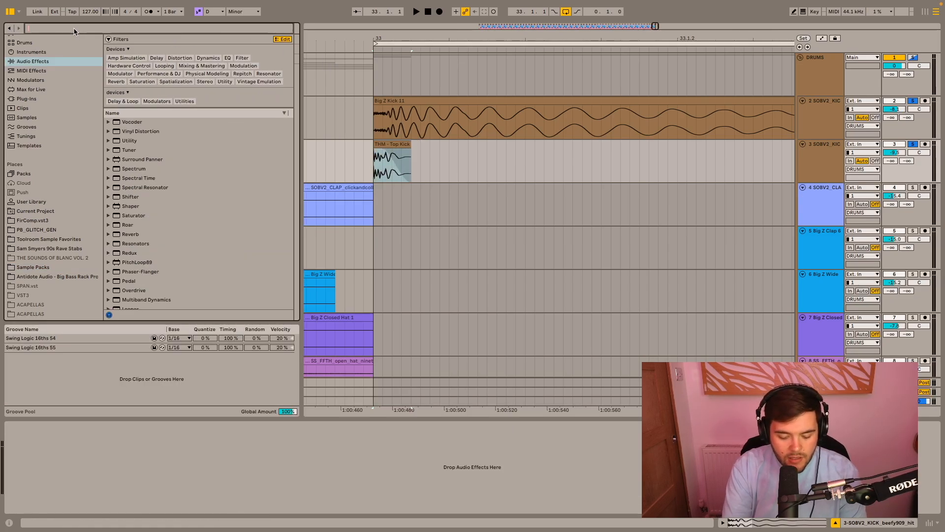
pyautogui.write('EQ')
pyautogui.moveTo(129, 106); pyautogui.dragTo(397, 156)
# - Set EQ Eight's band 1 to a low-cut filter at 163 Hz while playing the kicks from bar 33
pyautogui.click(45, 502)
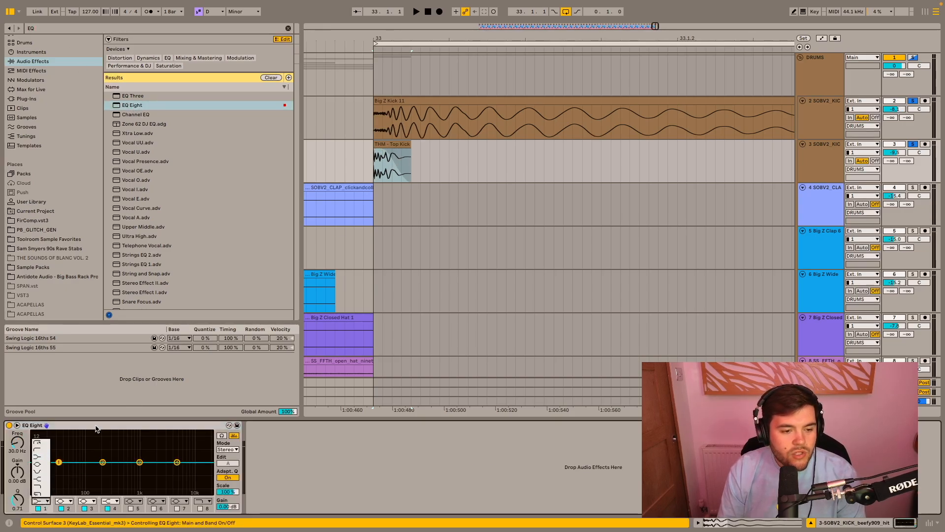
pyautogui.click(374, 172)
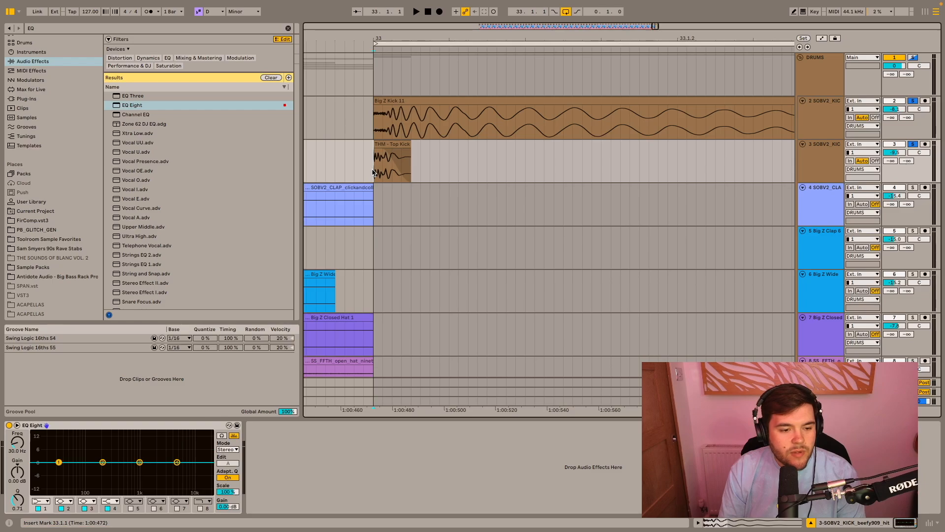
pyautogui.press('space')
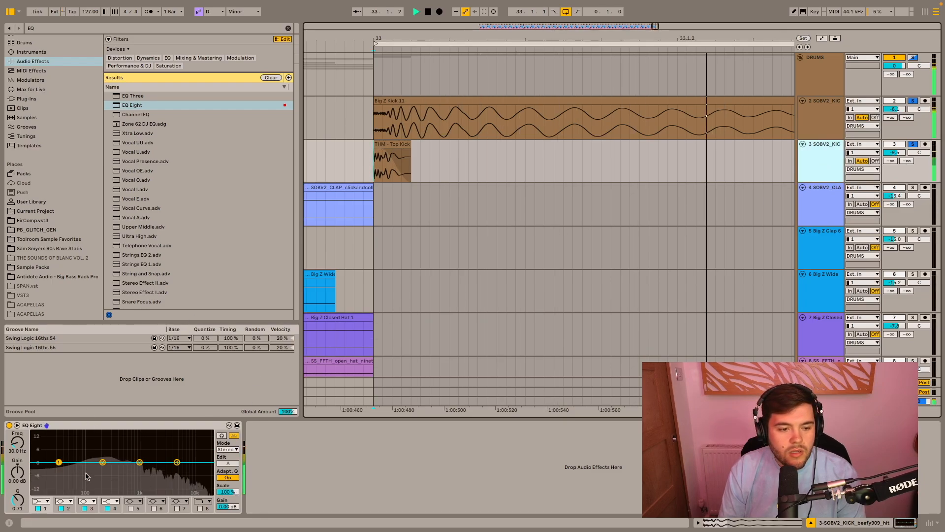
pyautogui.click(41, 501)
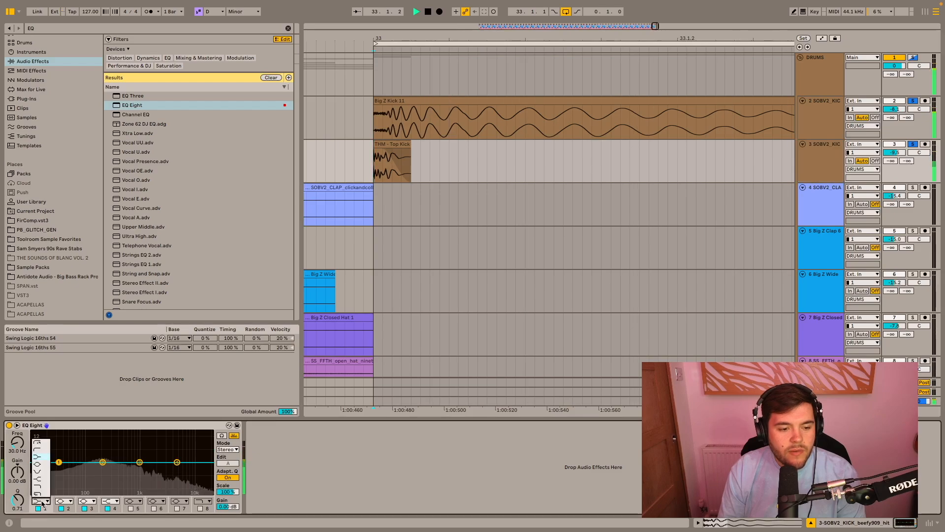
pyautogui.click(43, 446)
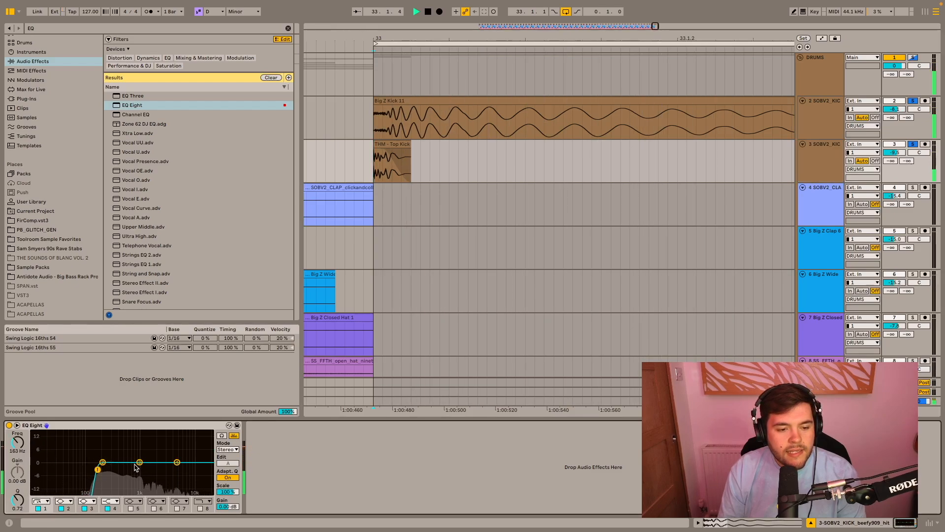
# - Solo only the top kick track and boost EQ Eight's band 3 by about 3.35 dB at 918 Hz
pyautogui.click(914, 58)
pyautogui.click(913, 144)
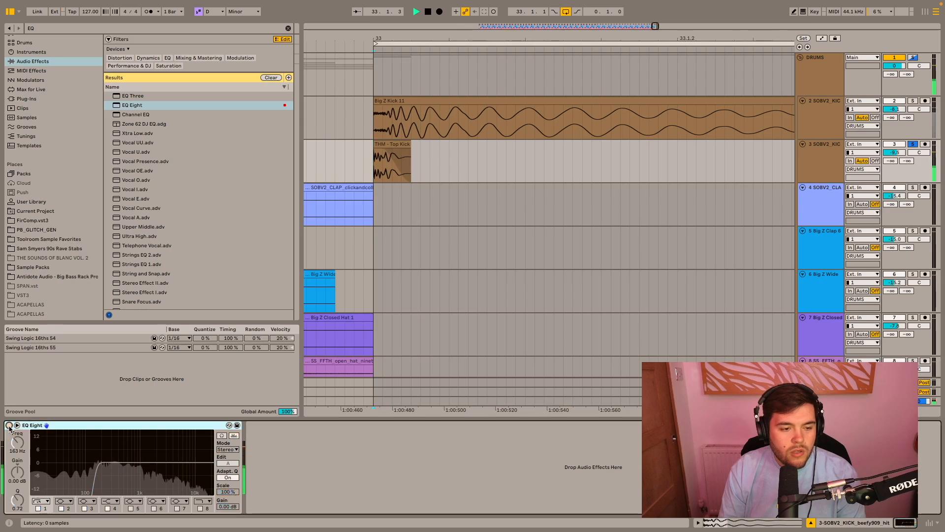
pyautogui.click(139, 461)
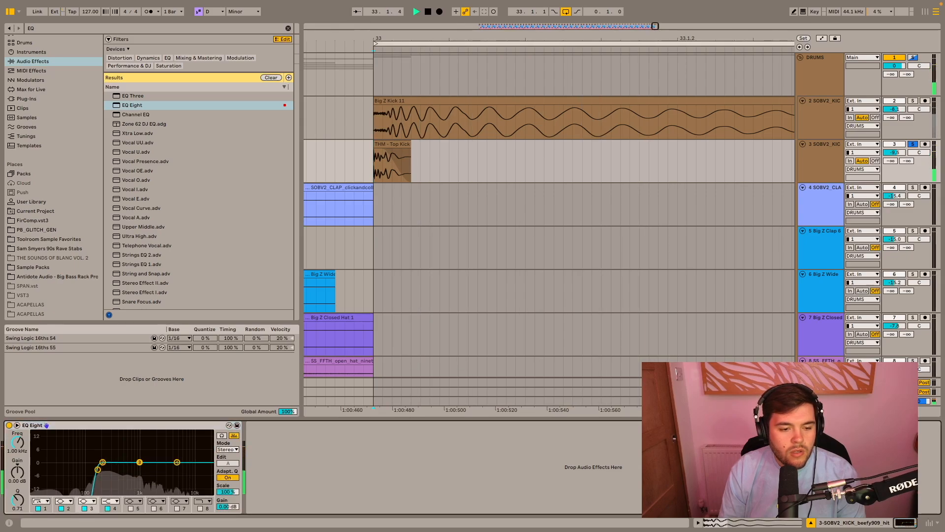
pyautogui.moveTo(139, 456); pyautogui.dragTo(138, 456)
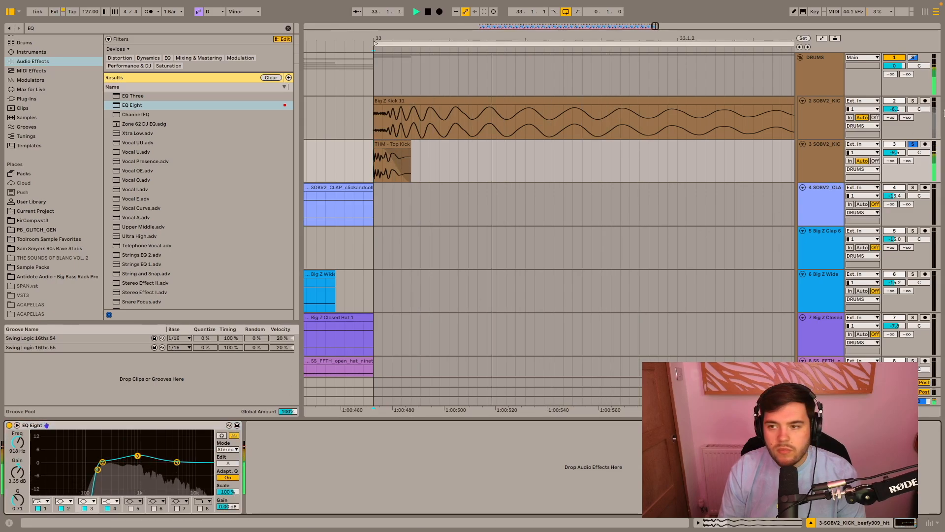
# - Solo the original kick track alongside the top kick, listen to both layers together, and stop playback
pyautogui.keyDown('super'); pyautogui.click(913, 101); pyautogui.keyUp('super')
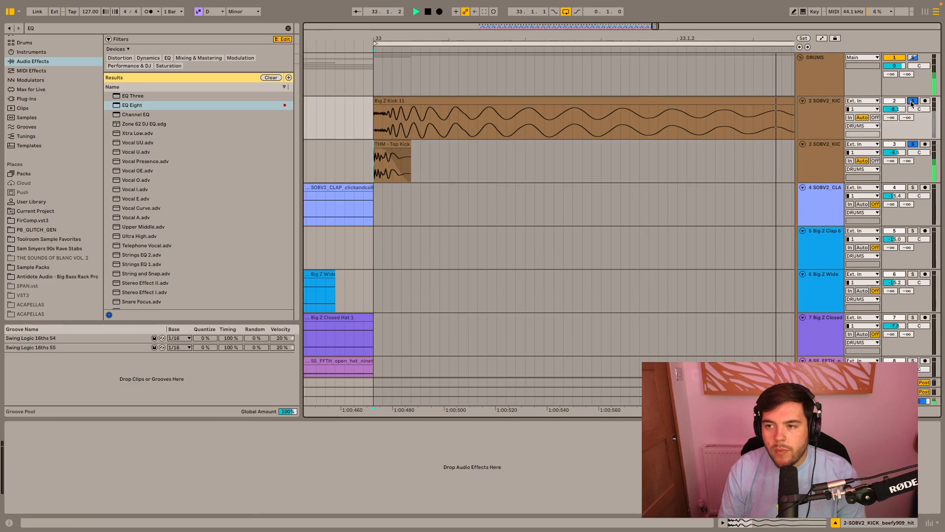
pyautogui.click(830, 171)
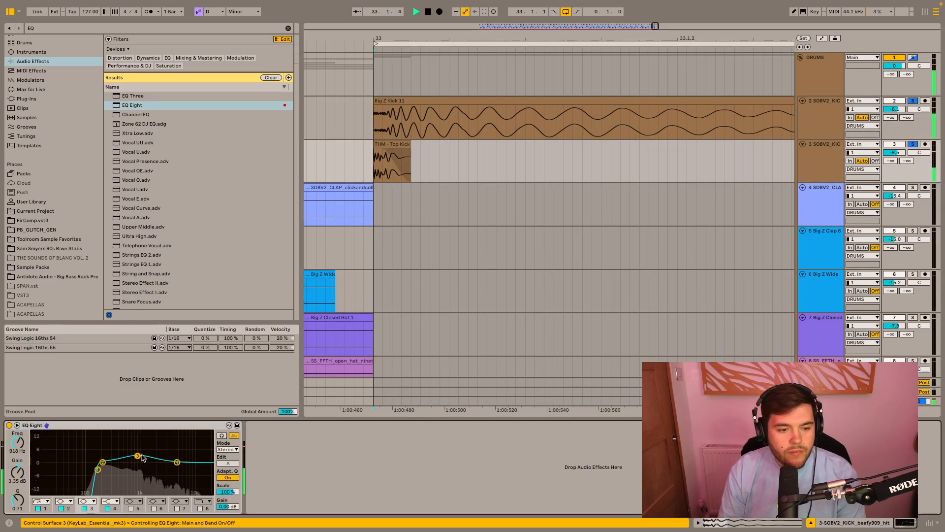
pyautogui.click(466, 283)
pyautogui.press('space')
pyautogui.scroll(-3, 533, 250)
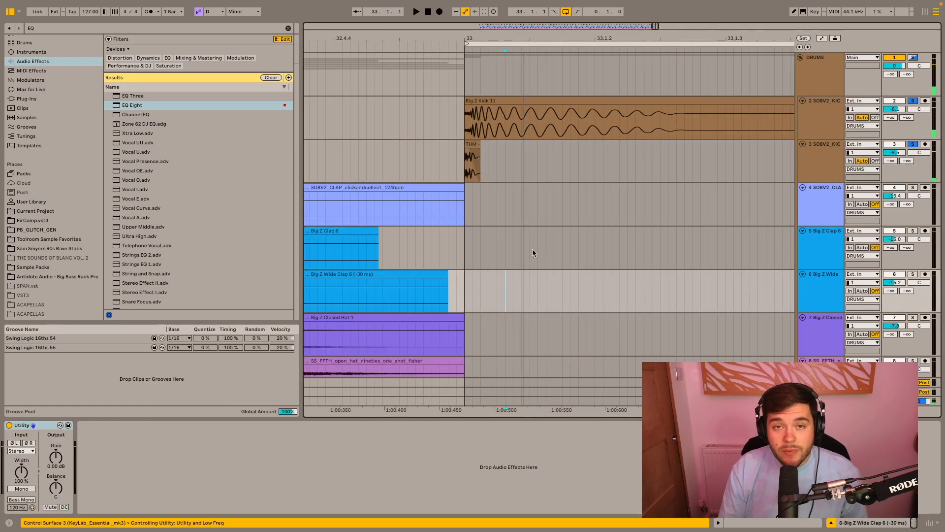
pyautogui.scroll(-3, 533, 249)
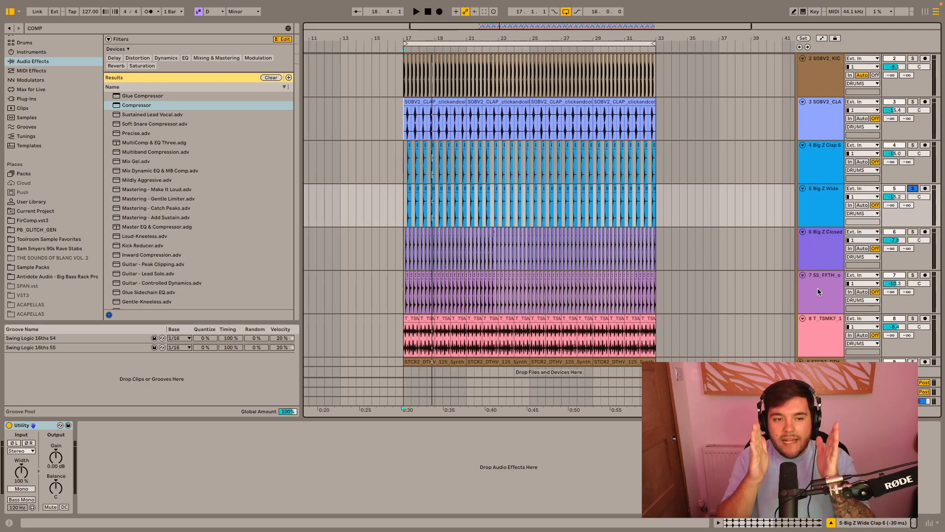
# - Listen to the SOBV2_CLAP, Big Z Clap 6 and Big Z Wide Clap 6 tracks soloed one after another
pyautogui.click(913, 101)
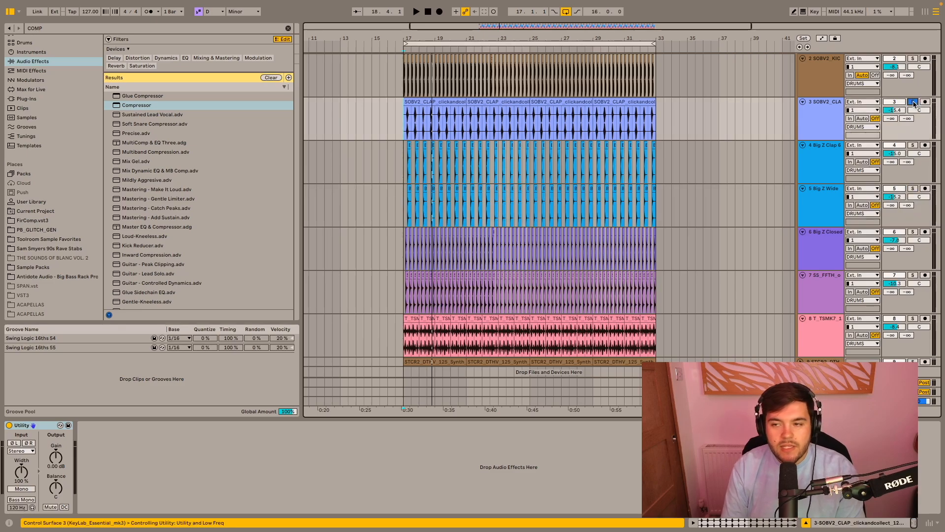
pyautogui.press('space')
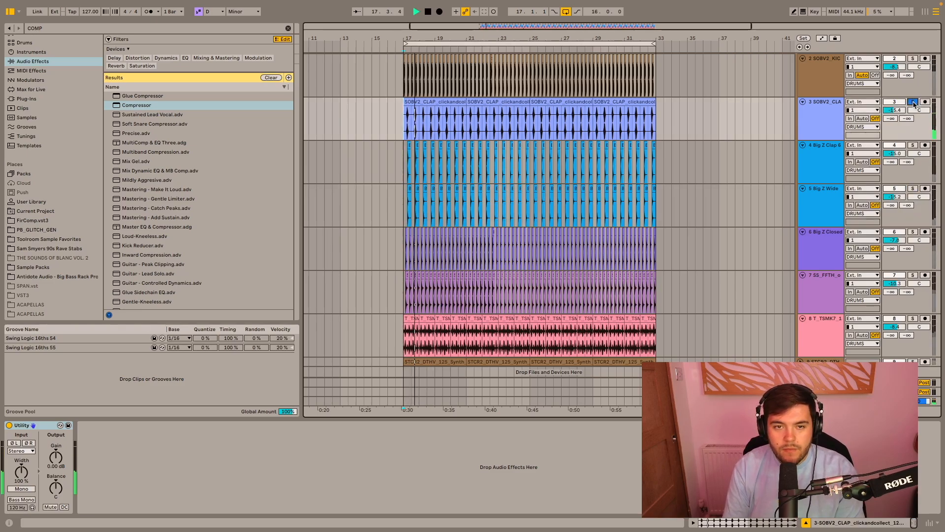
pyautogui.click(914, 145)
pyautogui.press('space')
pyautogui.press('space')
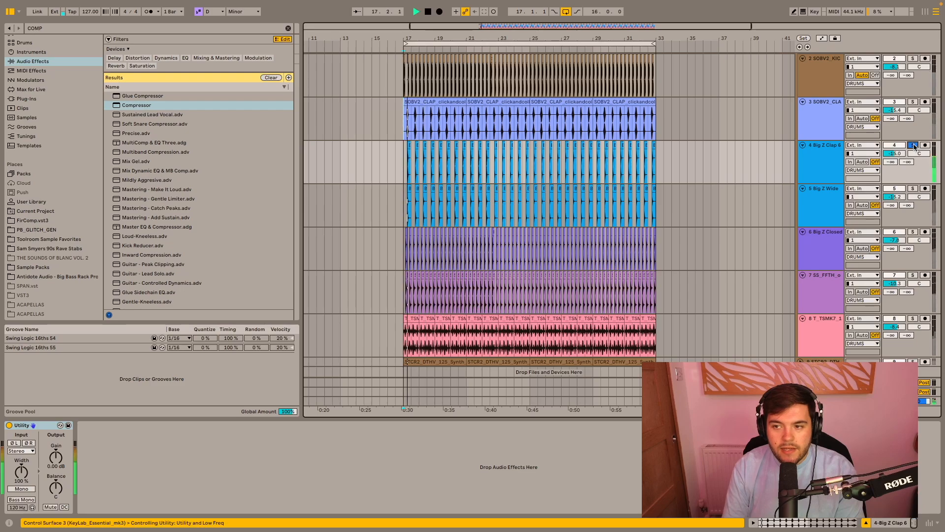
pyautogui.click(913, 189)
pyautogui.press('space')
pyautogui.press('space')
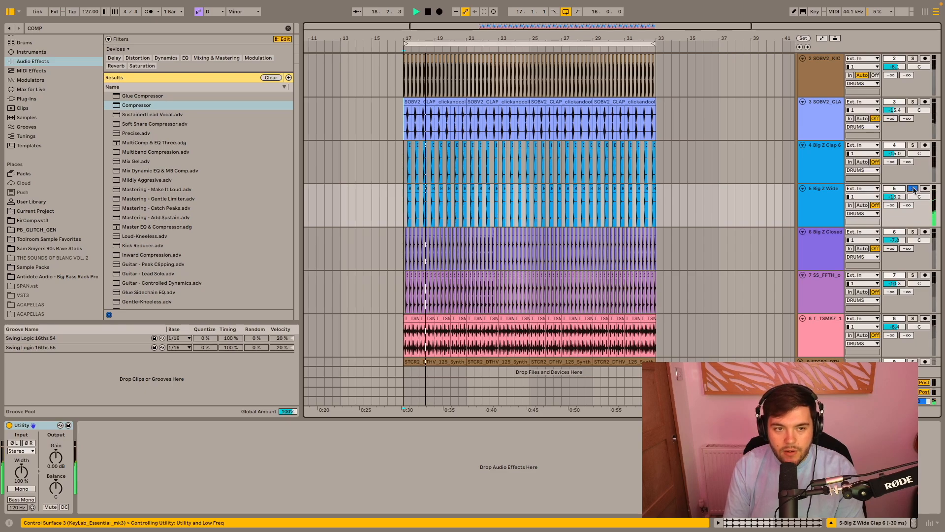
pyautogui.click(913, 189)
pyautogui.press('space')
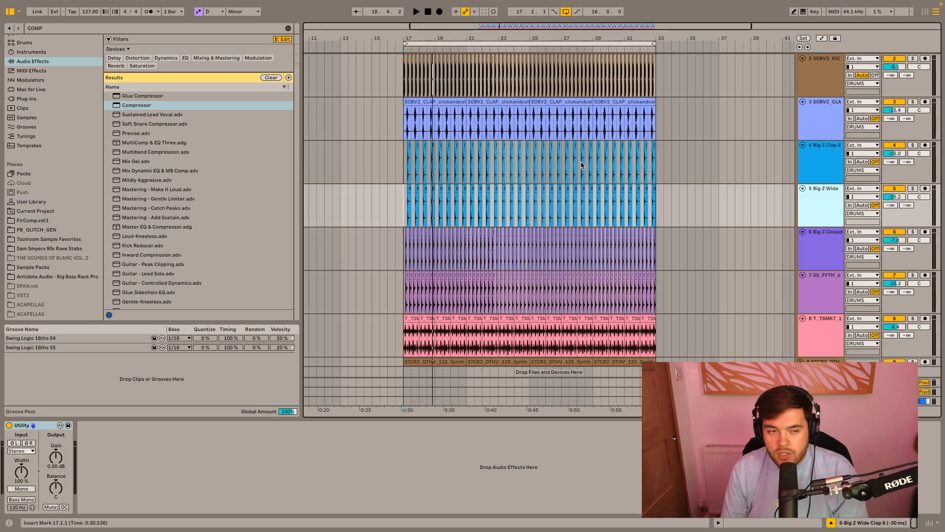
# - Clear the effects search and search the Sample Packs folder for SNARE
pyautogui.click(288, 28)
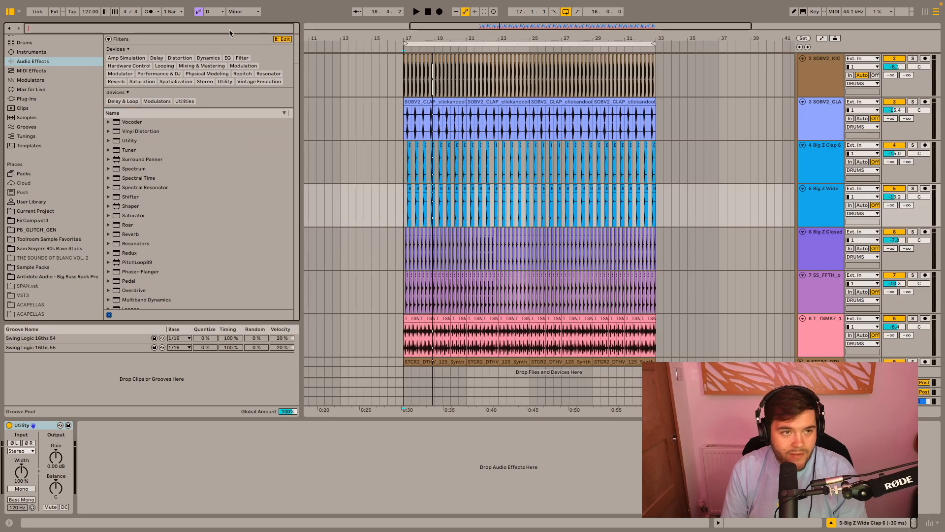
pyautogui.scroll(-5, 43, 230)
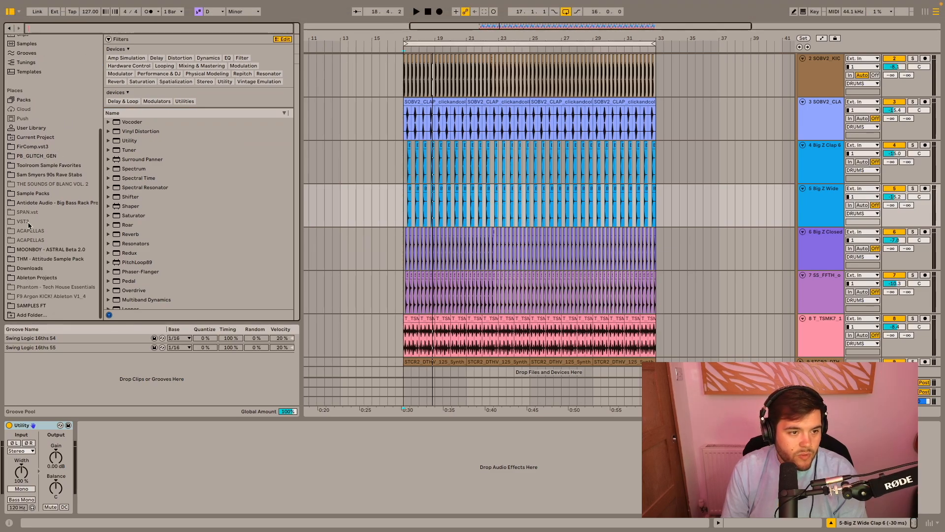
pyautogui.click(40, 193)
pyautogui.click(79, 31)
pyautogui.write('SNARE')
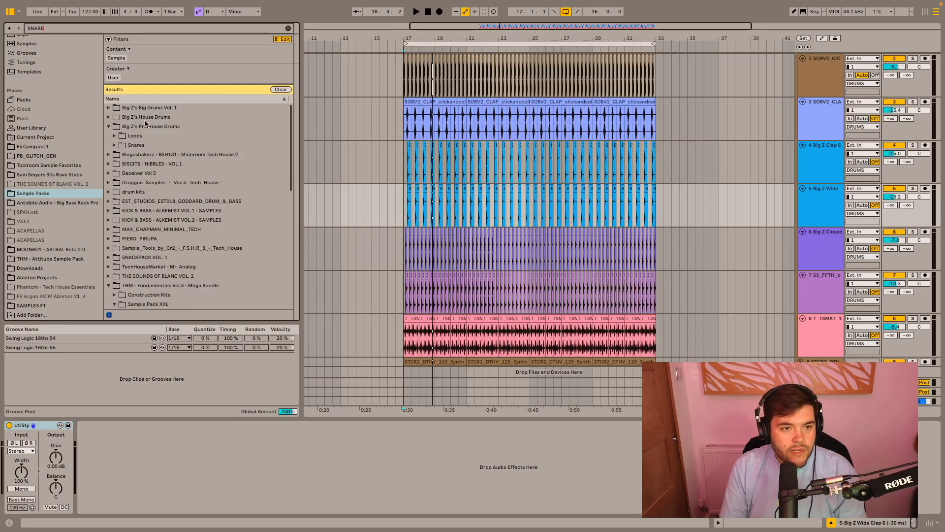
# - Open the Punchy Snares folder of Big Z's Pro House Drums and preview Big Z Snare 1 (G)
pyautogui.click(115, 145)
pyautogui.scroll(-1, 627, 209)
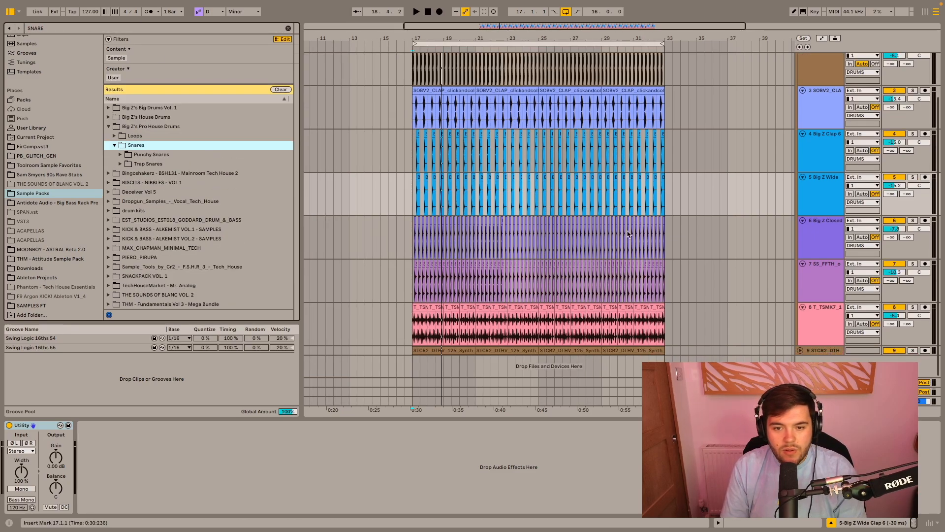
pyautogui.click(120, 155)
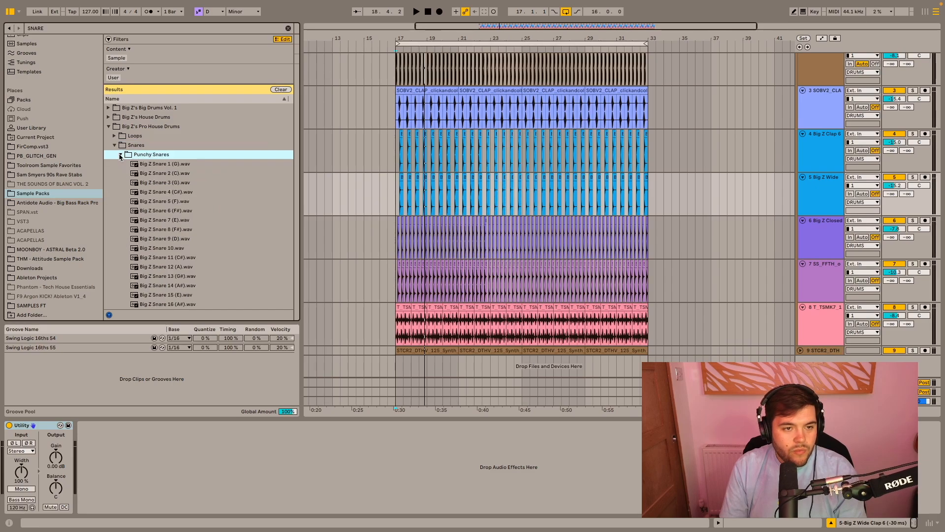
pyautogui.click(154, 164)
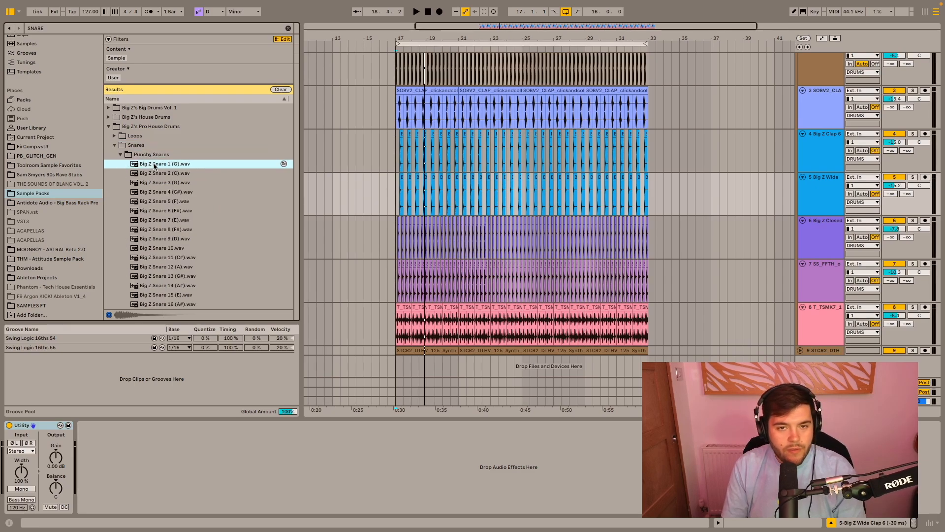
# - Solo the SOBV2_CLAP, Big Z Clap 6 and Big Z Wide Clap 6 tracks together
pyautogui.click(914, 91)
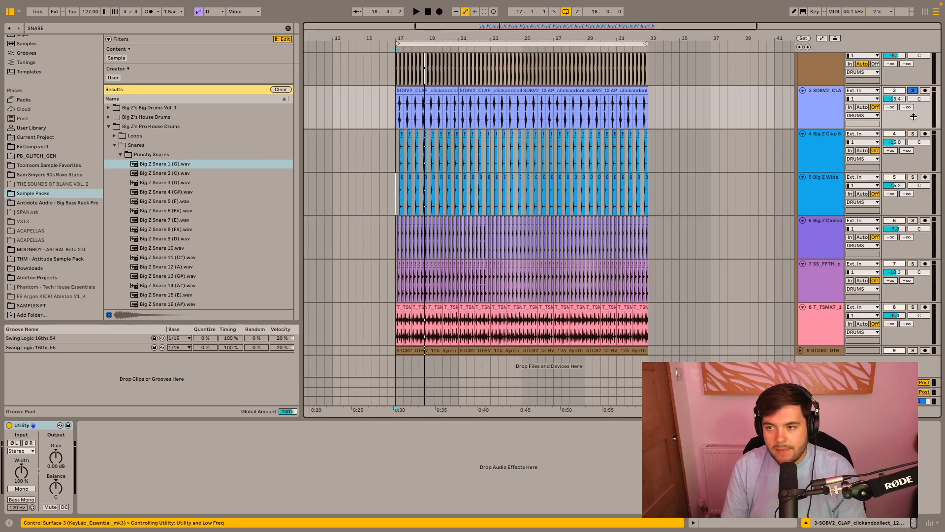
pyautogui.click(913, 134)
pyautogui.click(913, 177)
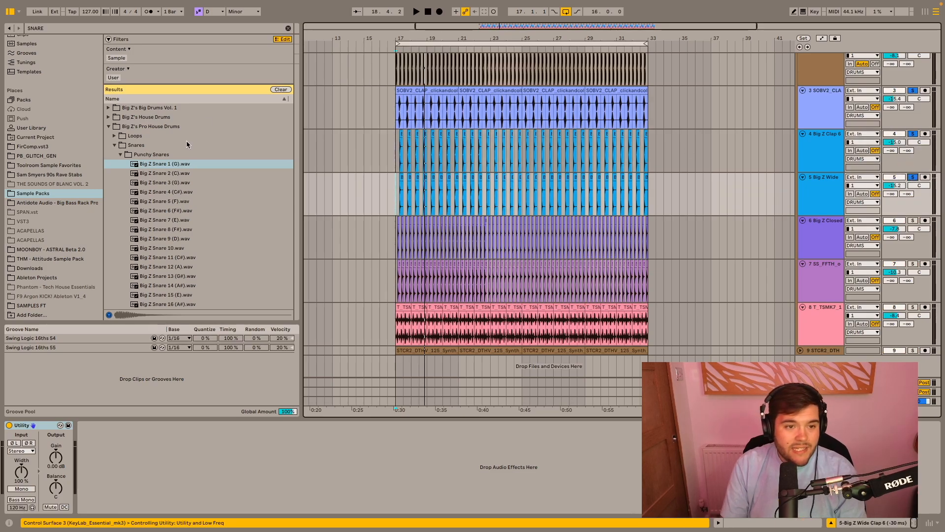
# - Play the soloed clap layers while auditioning Big Z Snare 1 through 7 from the Punchy Snares folder over them
pyautogui.click(162, 164)
pyautogui.press('space')
pyautogui.press('Down')
pyautogui.press('Up')
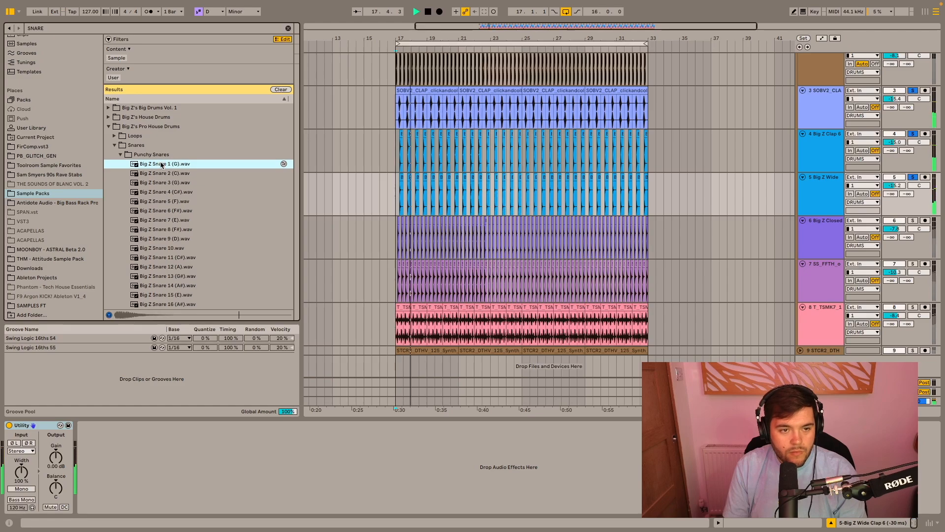
pyautogui.press('Down')
pyautogui.press('Down')
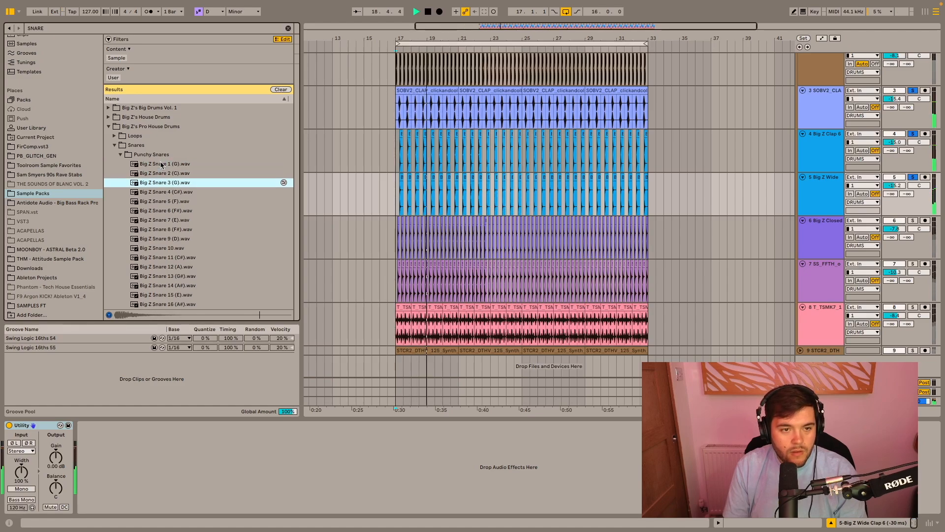
pyautogui.press('Down')
pyautogui.press('Down')
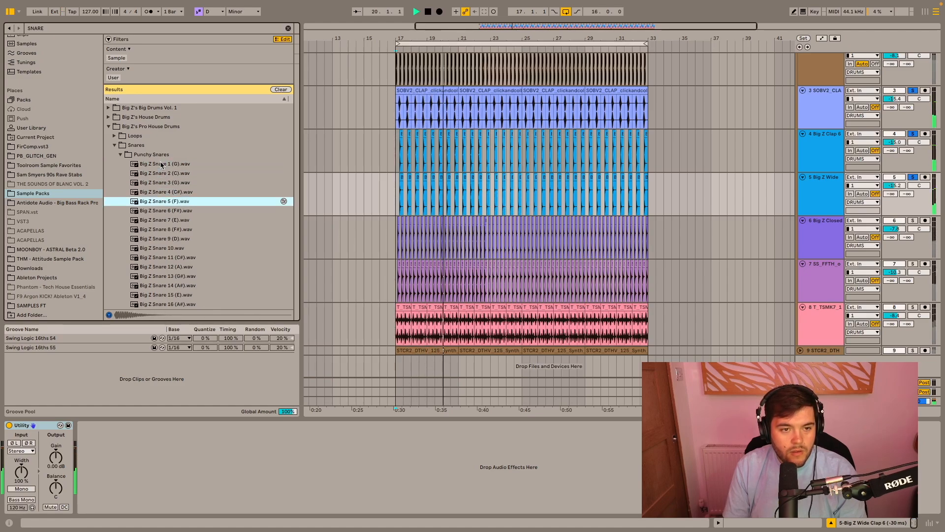
pyautogui.press('Down')
pyautogui.press('Down')
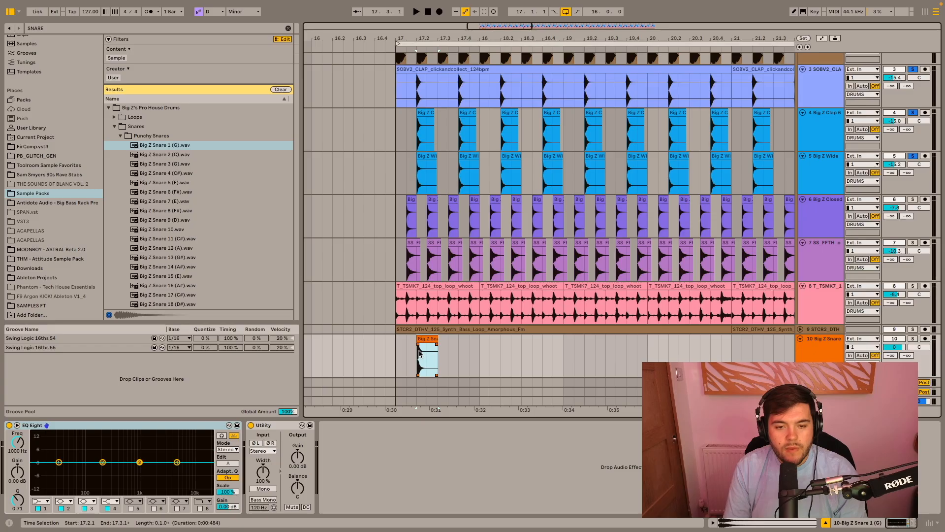
# - Repeat the Big Z Snare 1 (G) clip every two beats from 17.2.1 up to bar 33
pyautogui.moveTo(417, 355); pyautogui.dragTo(456, 356)
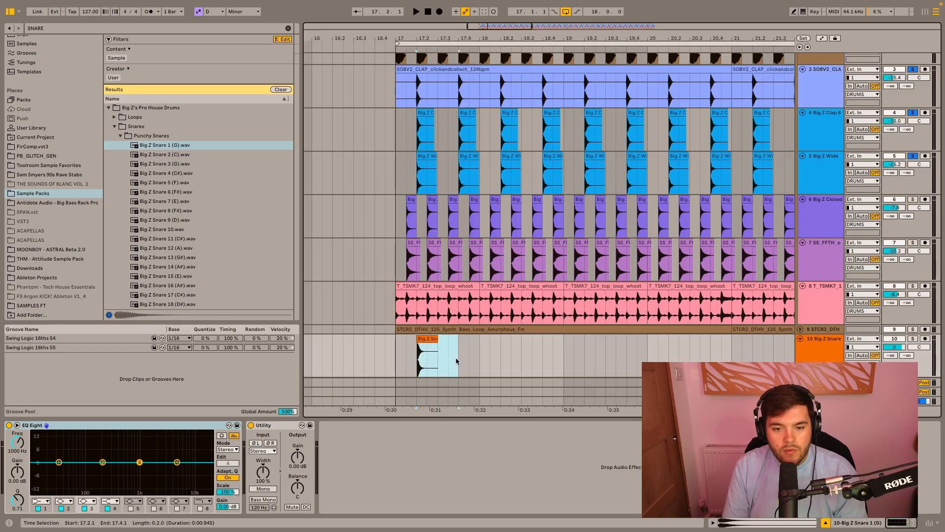
pyautogui.hotkey('ctrl', 'd')
pyautogui.hotkey('ctrl', 'd')
pyautogui.hotkey('ctrl', 'd')
pyautogui.hotkey('ctrl', 'd')
pyautogui.hotkey('ctrl', 'd')
pyautogui.hotkey('ctrl', 'd')
pyautogui.hotkey('ctrl', 'd')
pyautogui.hotkey('ctrl', 'd')
pyautogui.hotkey('ctrl', 'd')
pyautogui.hotkey('ctrl', 'd')
pyautogui.hotkey('ctrl', 'd')
pyautogui.hotkey('ctrl', 'd')
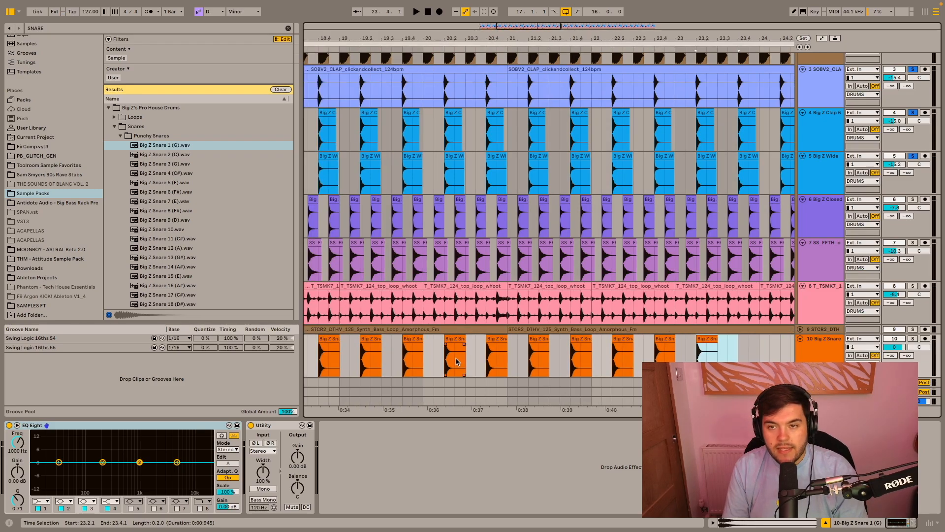
pyautogui.hotkey('ctrl', 'd')
pyautogui.hotkey('ctrl', 'd')
pyautogui.hotkey('ctrl', 'd')
pyautogui.hotkey('ctrl', 'd')
pyautogui.hotkey('ctrl', 'd')
pyautogui.hotkey('ctrl', 'd')
pyautogui.hotkey('ctrl', 'd')
pyautogui.hotkey('ctrl', 'd')
pyautogui.hotkey('ctrl', 'd')
pyautogui.hotkey('ctrl', 'd')
pyautogui.hotkey('ctrl', 'd')
pyautogui.hotkey('ctrl', 'd')
pyautogui.hotkey('ctrl', 'd')
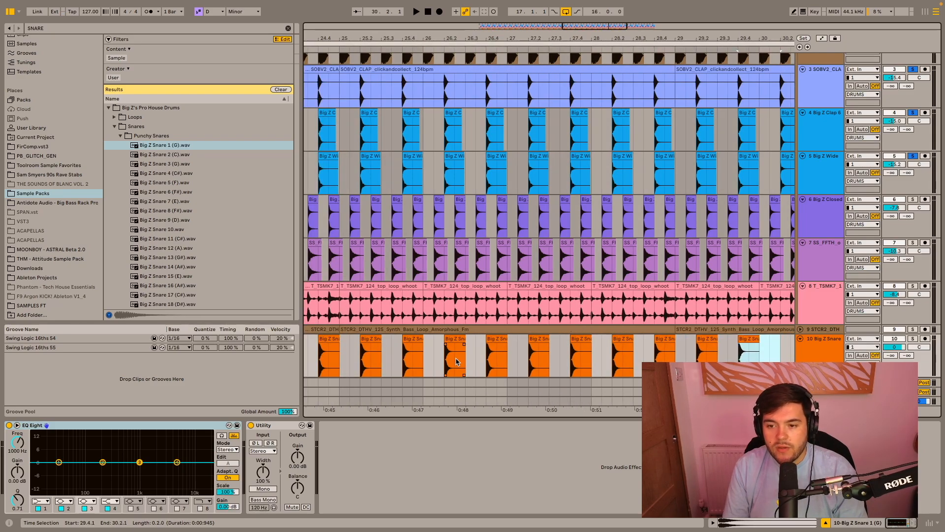
pyautogui.hotkey('ctrl', 'd')
pyautogui.hotkey('ctrl', 'd')
pyautogui.hotkey('ctrl', 'd')
pyautogui.hotkey('ctrl', 'd')
pyautogui.hotkey('ctrl', 'd')
pyautogui.hotkey('ctrl', 'd')
# - Move the Big Z Snare 1 track directly beneath the Big Z Wide Clap 6 track
pyautogui.scroll(-5, 456, 362)
pyautogui.moveTo(822, 354); pyautogui.dragTo(816, 191)
pyautogui.hscroll(-5, 557, 212)
pyautogui.scroll(2, 557, 213)
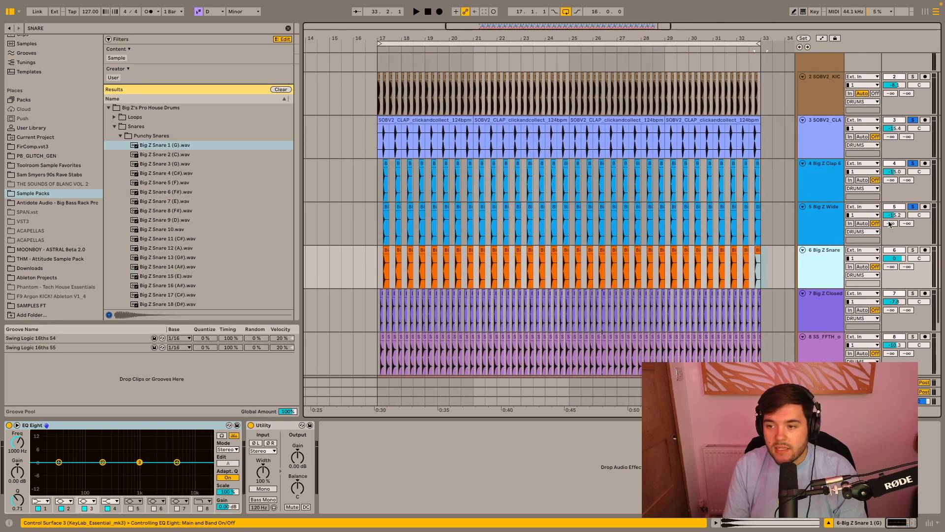
# - Solo the snare track with the claps and raise its volume from silence to -23.2 dB during playback from bar 17
pyautogui.click(913, 250)
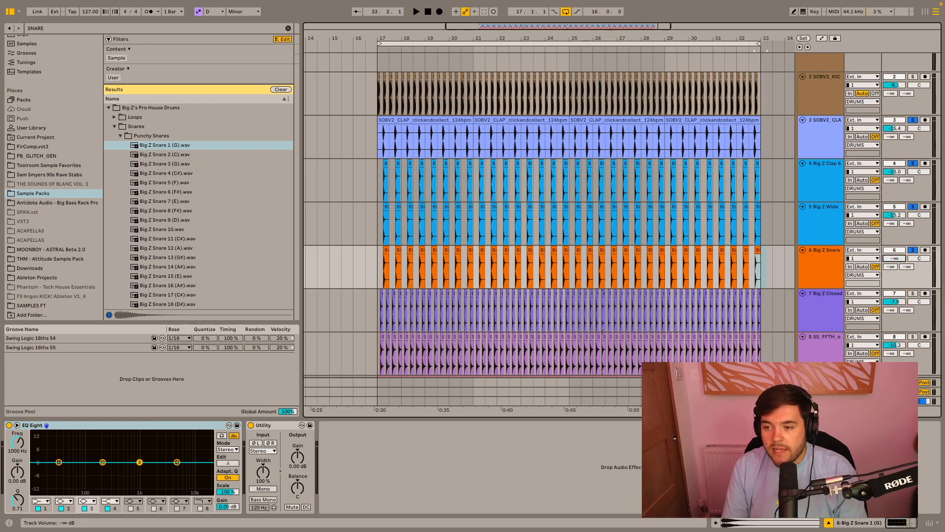
pyautogui.click(378, 268)
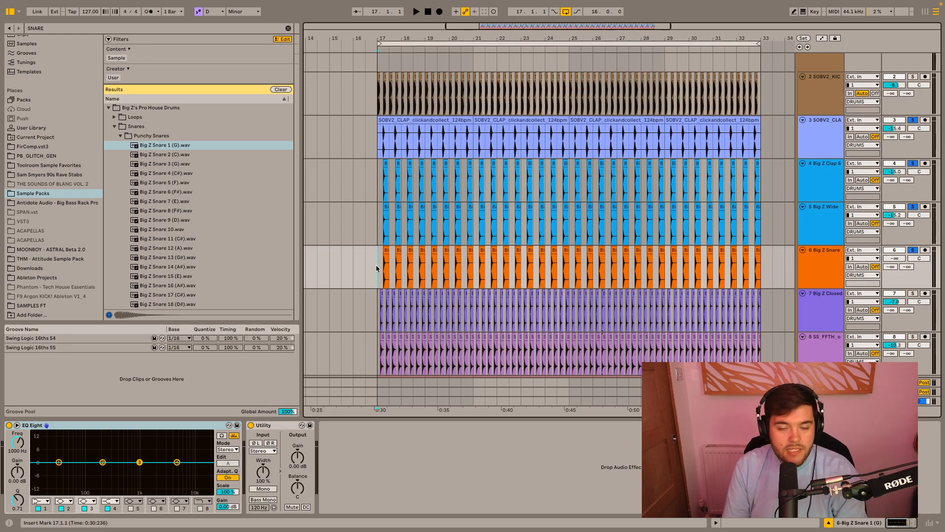
pyautogui.press('space')
pyautogui.moveTo(894, 259); pyautogui.dragTo(894, 238)
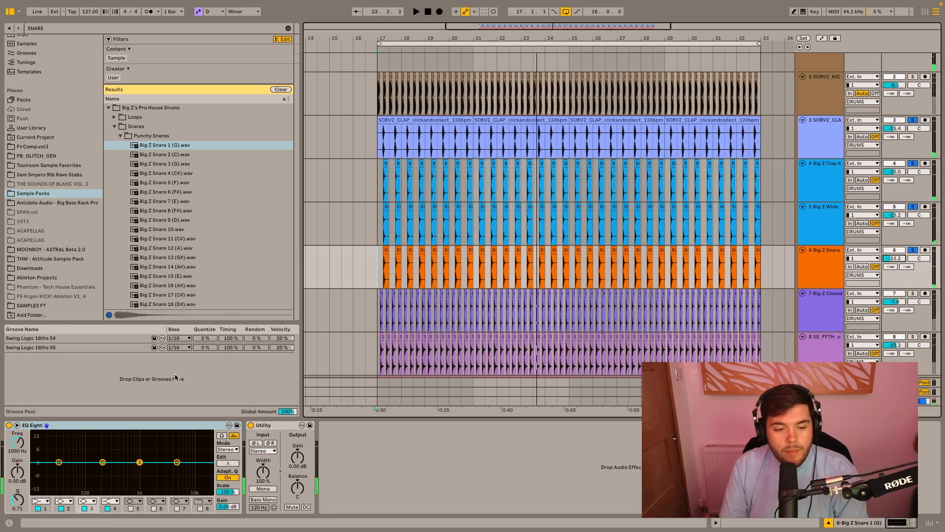
# - Set band 1 of the snare's EQ Eight to a low cut at about 182 Hz while listening to the soloed layers
pyautogui.click(48, 499)
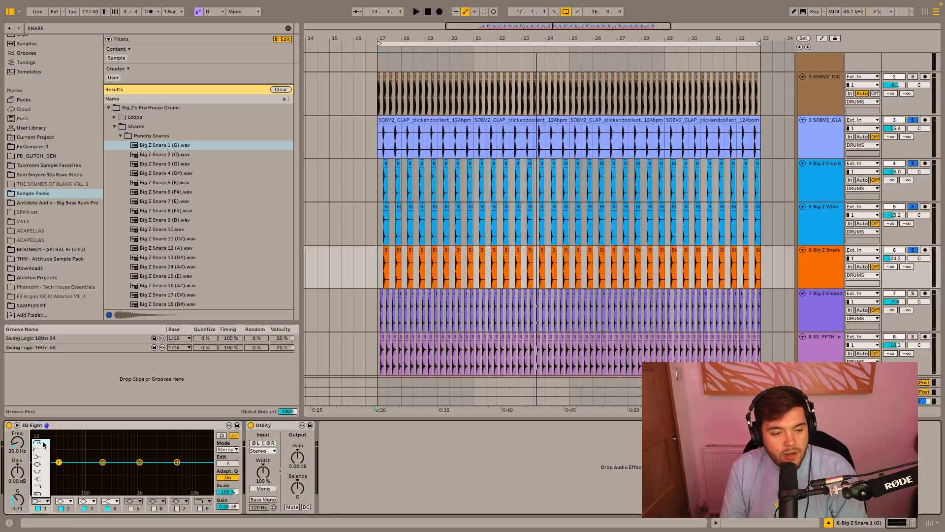
pyautogui.press('space')
pyautogui.press('space')
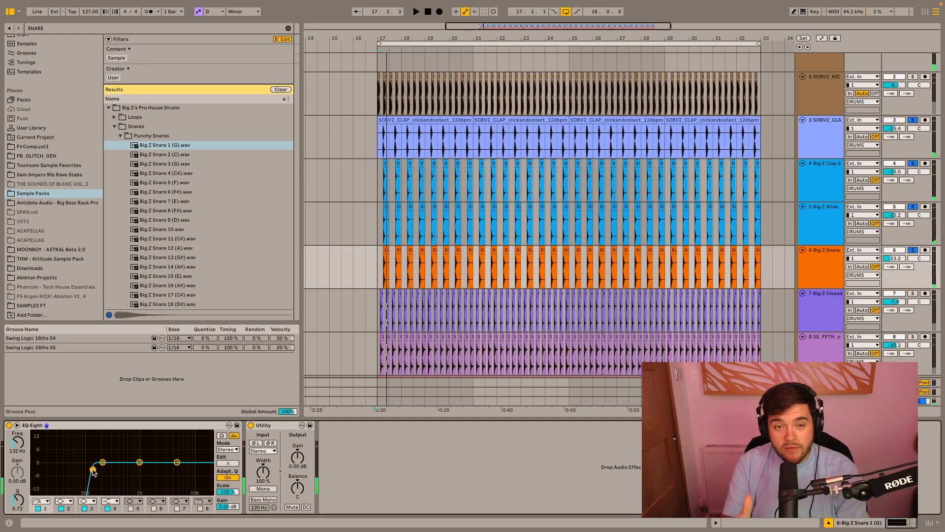
pyautogui.press('space')
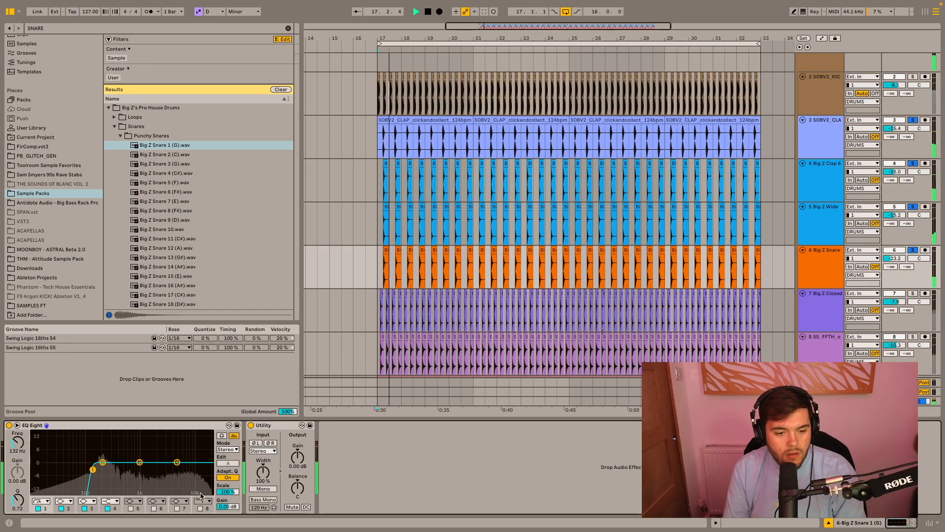
pyautogui.moveTo(92, 469); pyautogui.dragTo(100, 469)
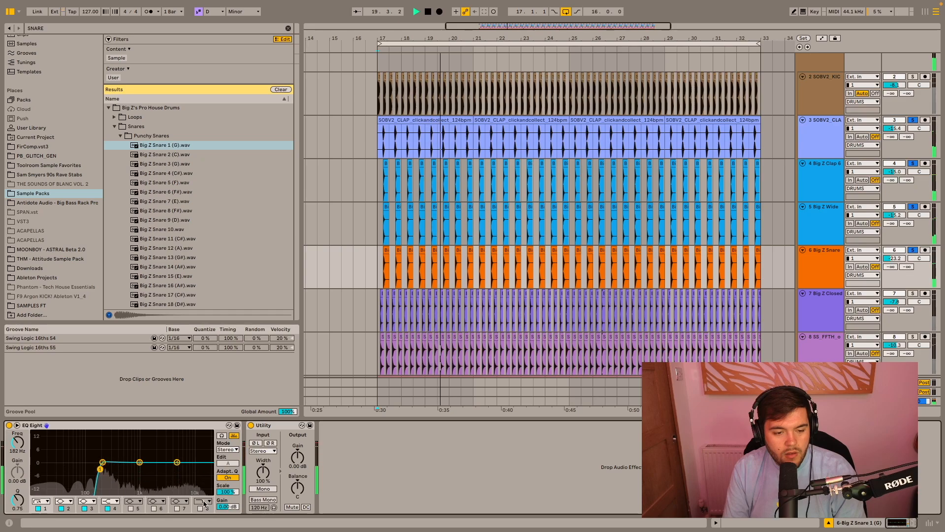
# - Add a high cut on band 8 of the snare's EQ Eight and adjust it to about 3.03 kHz during playback
pyautogui.press('space')
pyautogui.moveTo(206, 470); pyautogui.dragTo(158, 473)
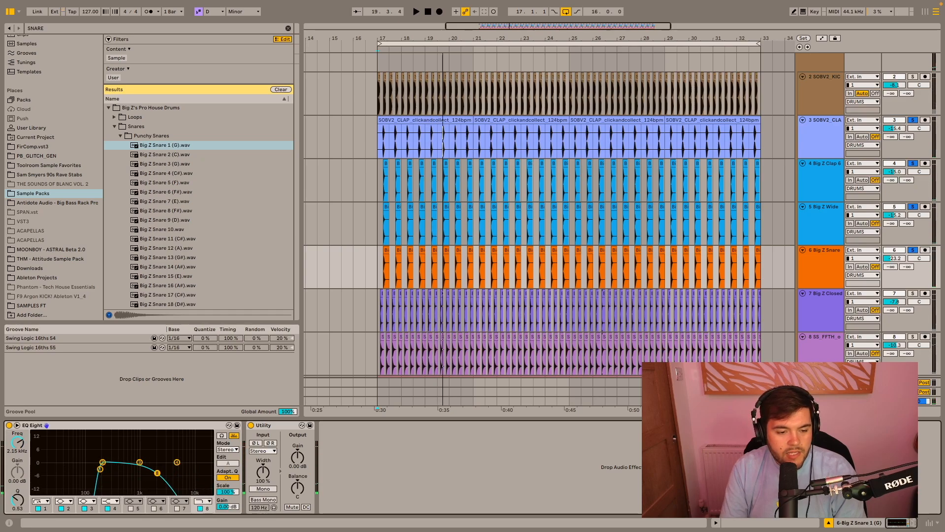
pyautogui.press('space')
pyautogui.moveTo(154, 475); pyautogui.dragTo(165, 472)
pyautogui.press('space')
# - Solo the top kick track as well and play it with the clap and snare layers from bar 17
pyautogui.scroll(1, 902, 96)
pyautogui.scroll(1, 902, 95)
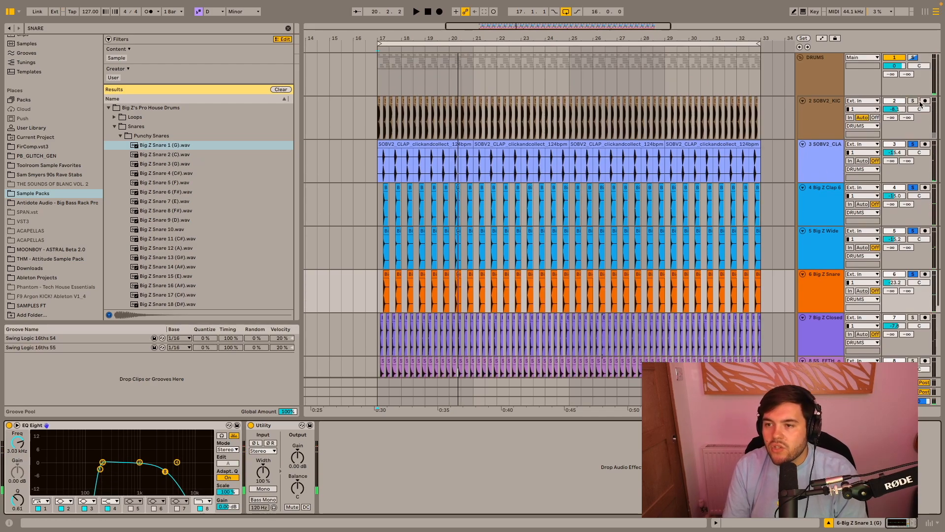
pyautogui.click(913, 100)
pyautogui.click(375, 84)
pyautogui.press('space')
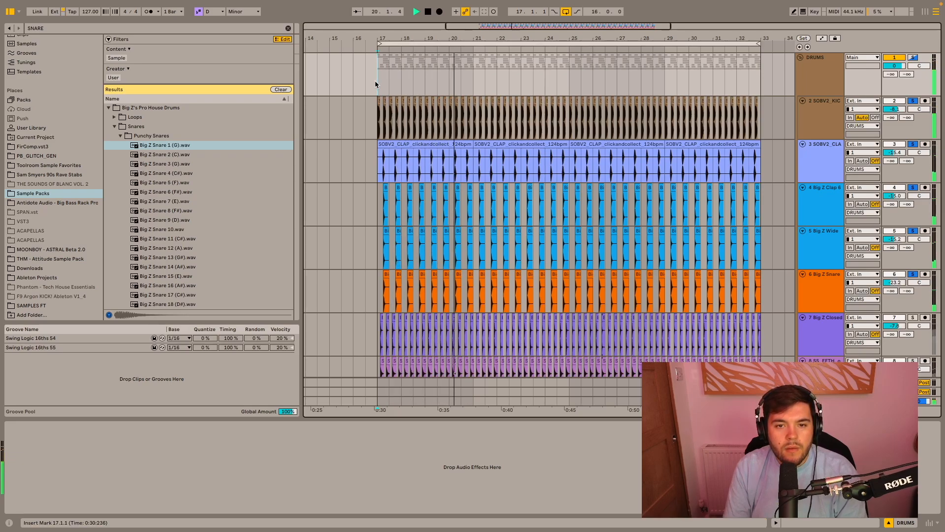
pyautogui.press('space')
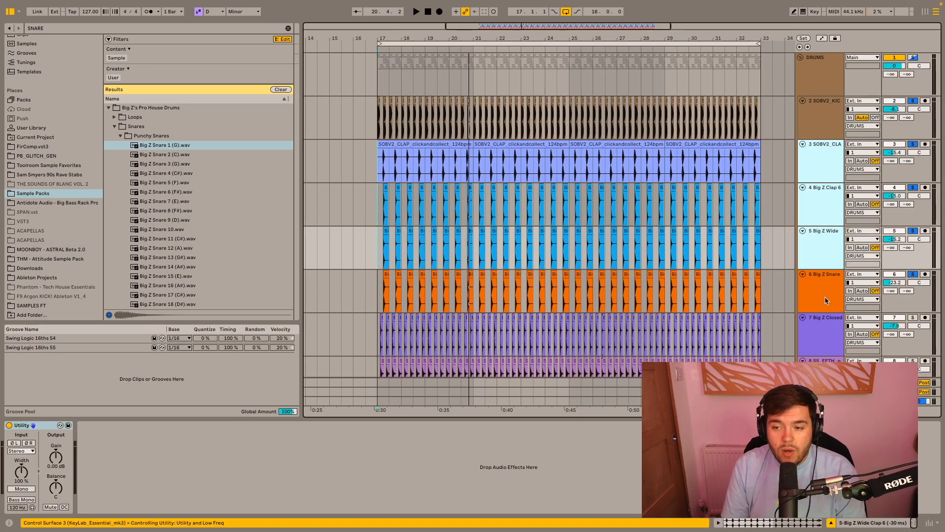
# - Group the SOBV2_CLAP, Big Z Clap 6, Big Z Wide Clap 6 and snare tracks and name the group CLAPS
pyautogui.keyDown('shift'); pyautogui.click(825, 294); pyautogui.keyUp('shift')
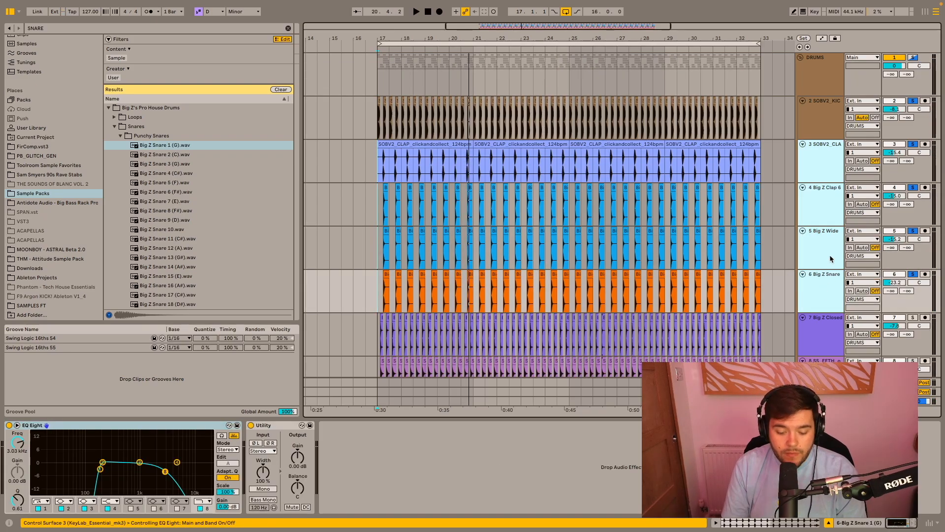
pyautogui.hotkey('ctrl', 'g')
pyautogui.hotkey('ctrl', 'r')
pyautogui.write('CLAPS')
pyautogui.press('Return')
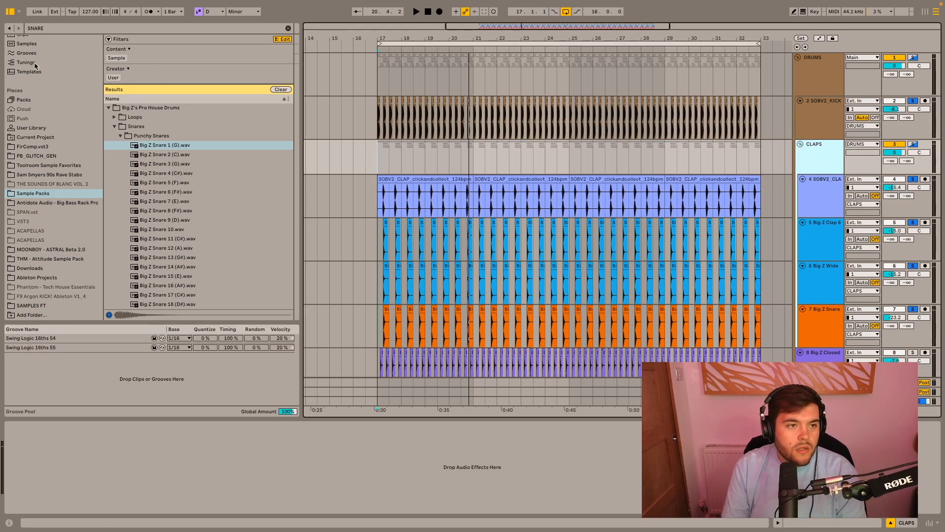
# - Search the audio effects for EQ and add EQ Eight to the CLAPS group
pyautogui.scroll(5, 35, 64)
pyautogui.click(30, 93)
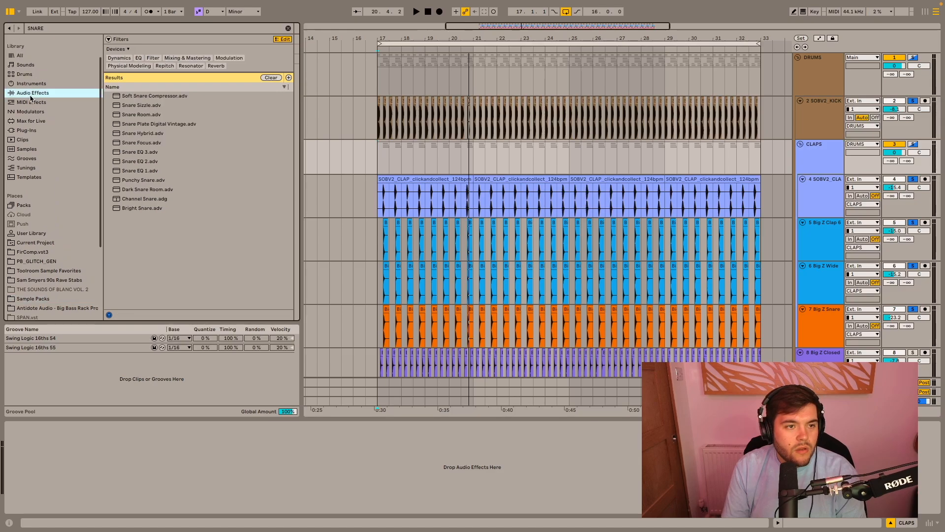
pyautogui.hotkey('ctrl', 'f')
pyautogui.write('EQ')
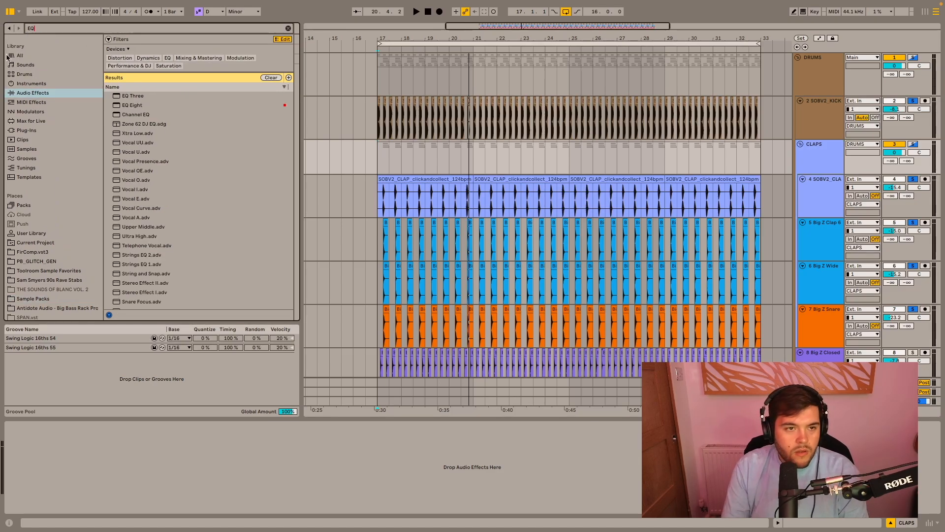
pyautogui.moveTo(134, 103); pyautogui.dragTo(148, 105)
pyautogui.moveTo(469, 156); pyautogui.dragTo(469, 158)
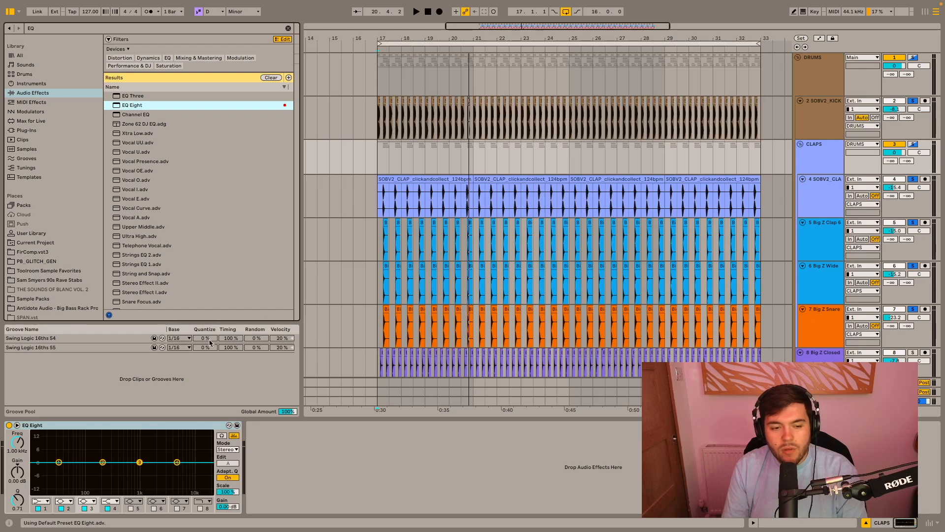
# - Set band 1 of the CLAPS group's EQ Eight to a low cut at about 202 Hz
pyautogui.click(43, 501)
pyautogui.click(43, 441)
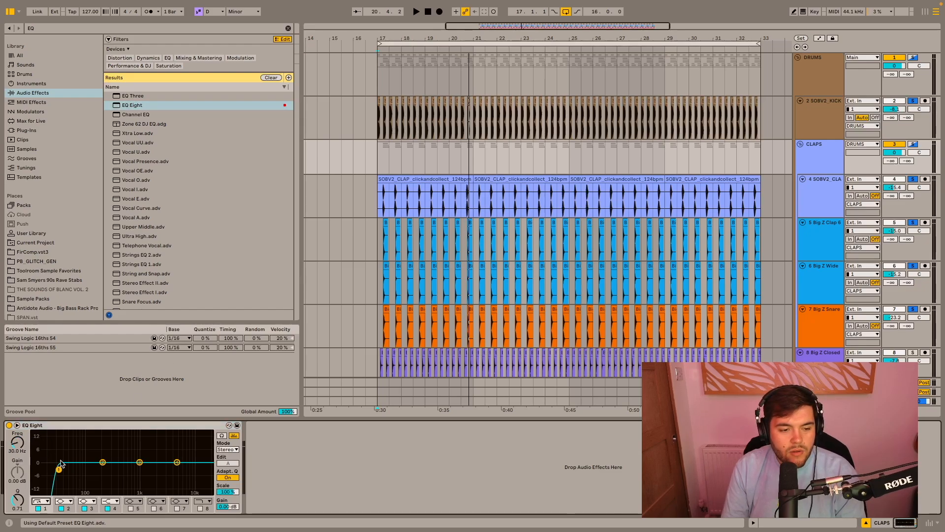
pyautogui.moveTo(59, 470); pyautogui.dragTo(103, 470)
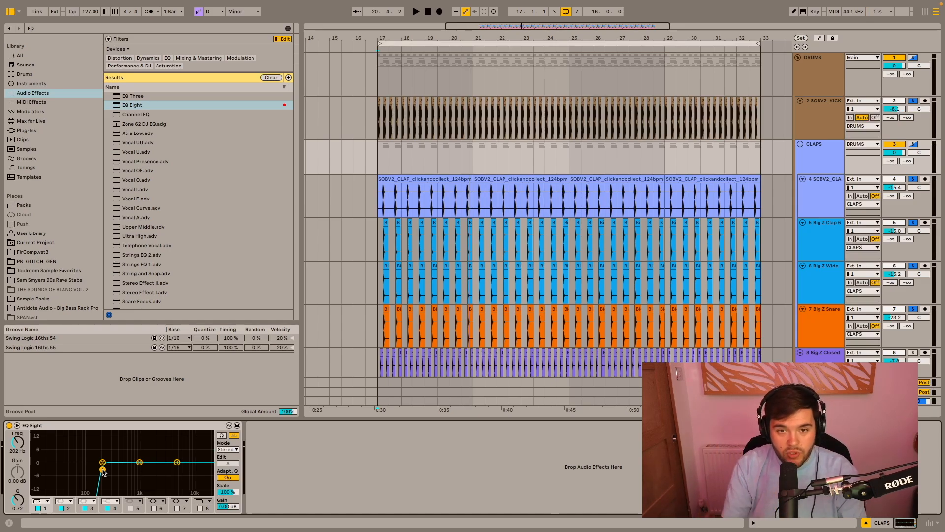
# - Play from bar 17 and sweep the CLAPS group's low cut to a higher frequency
pyautogui.click(378, 159)
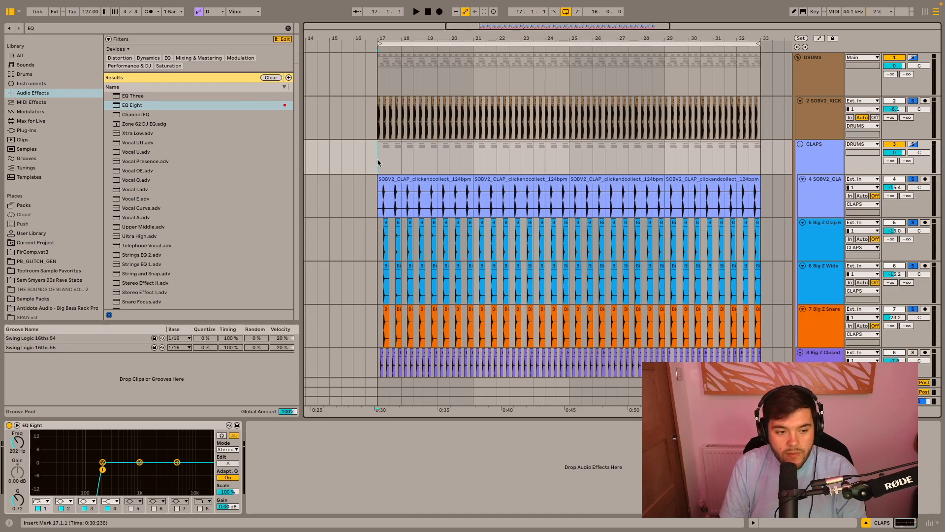
pyautogui.press('space')
pyautogui.moveTo(103, 471); pyautogui.dragTo(126, 459)
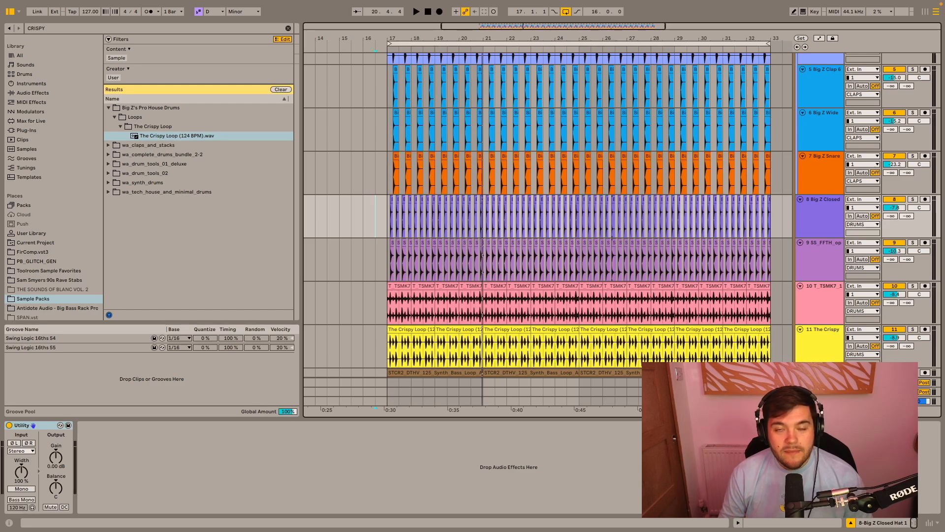
# - Solo the SS_FFTH open hat track and listen to it from bar 17
pyautogui.scroll(-2, 734, 271)
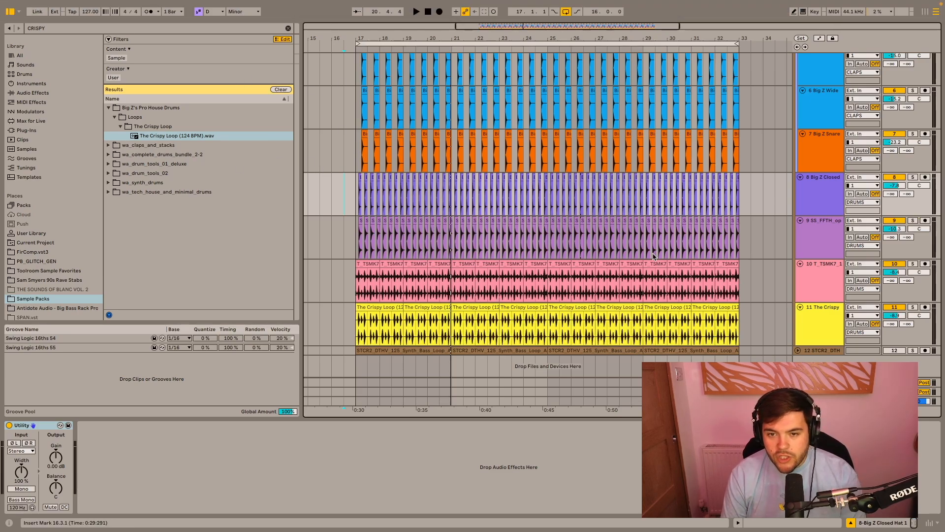
pyautogui.click(913, 220)
pyautogui.click(356, 238)
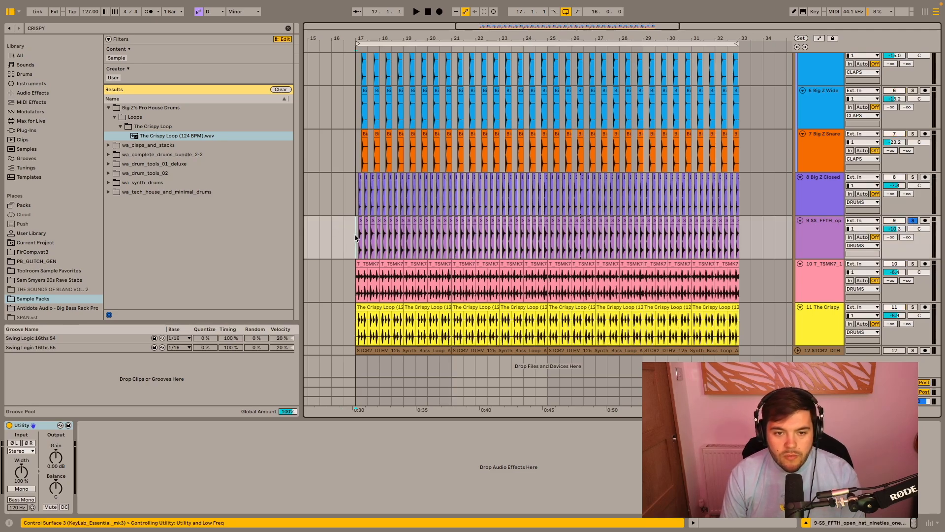
pyautogui.press('space')
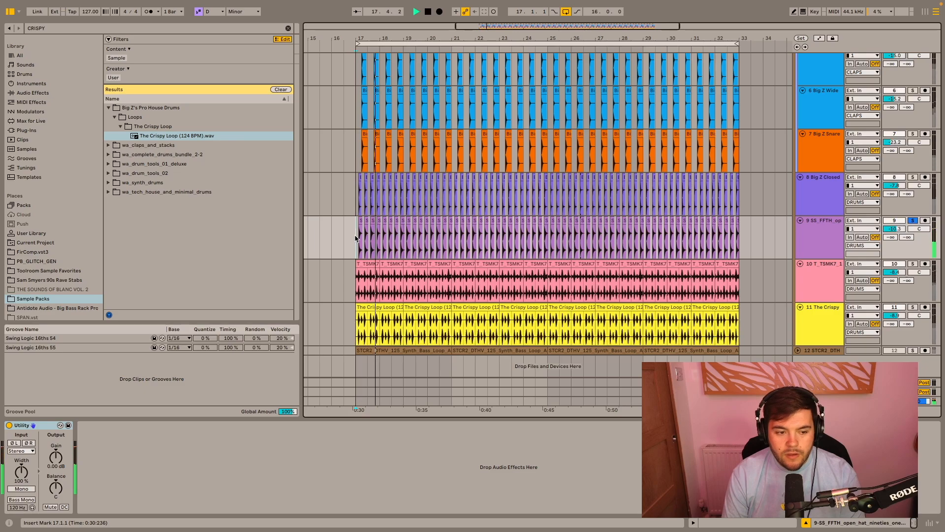
pyautogui.press('space')
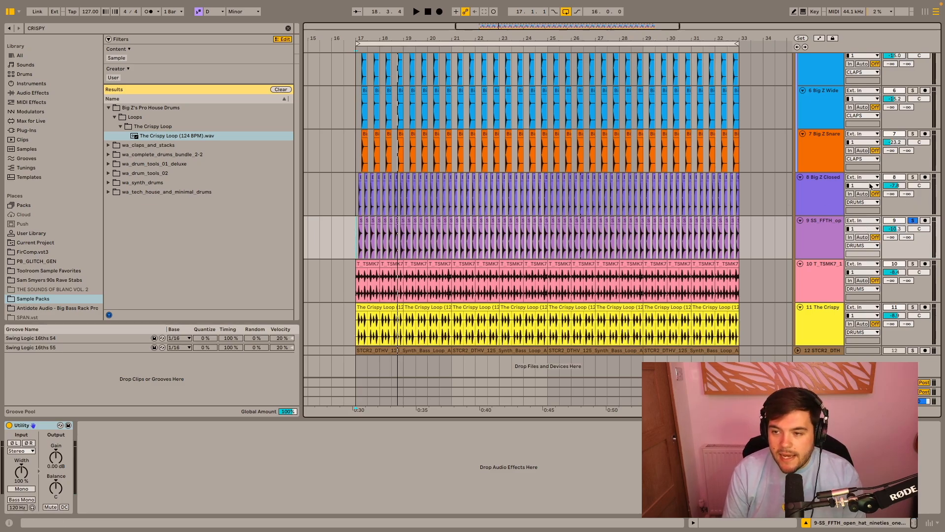
# - Solo the Big Z Closed Hat 1 track on its own and play it
pyautogui.click(912, 178)
pyautogui.press('space')
pyautogui.click(912, 220)
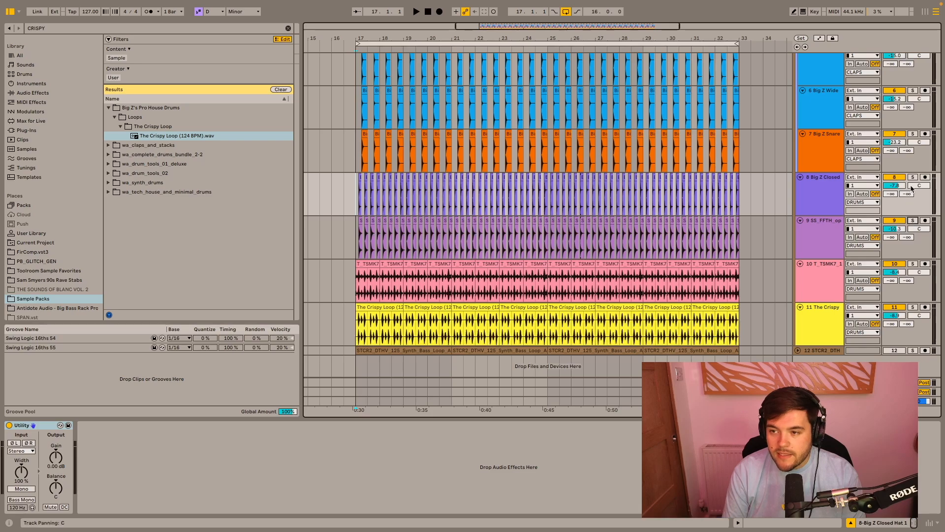
pyautogui.press('space')
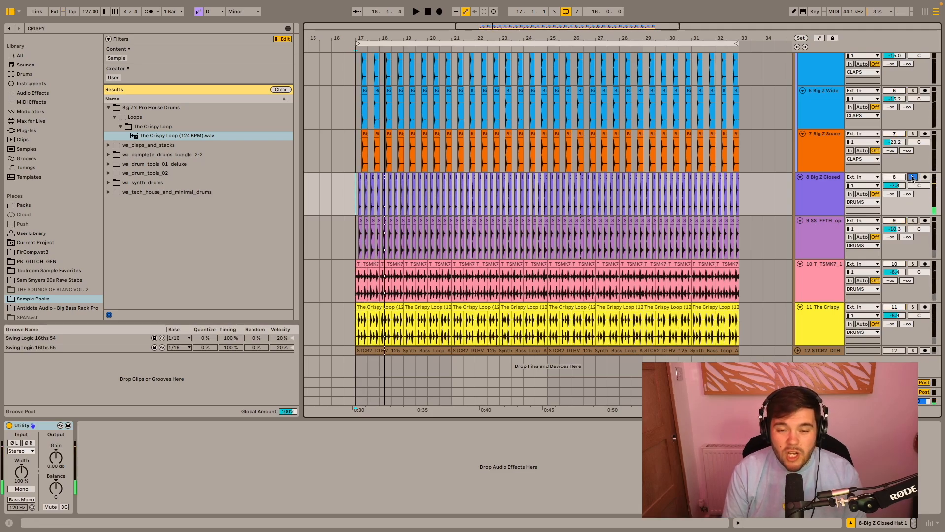
# - Add the open hat track to the solo and play both hats together
pyautogui.click(913, 220)
pyautogui.press('space')
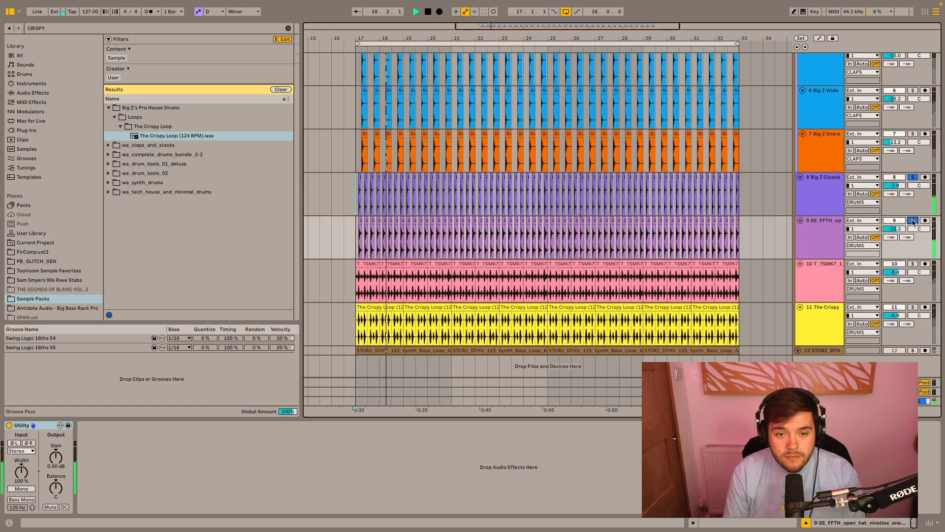
pyautogui.press('space')
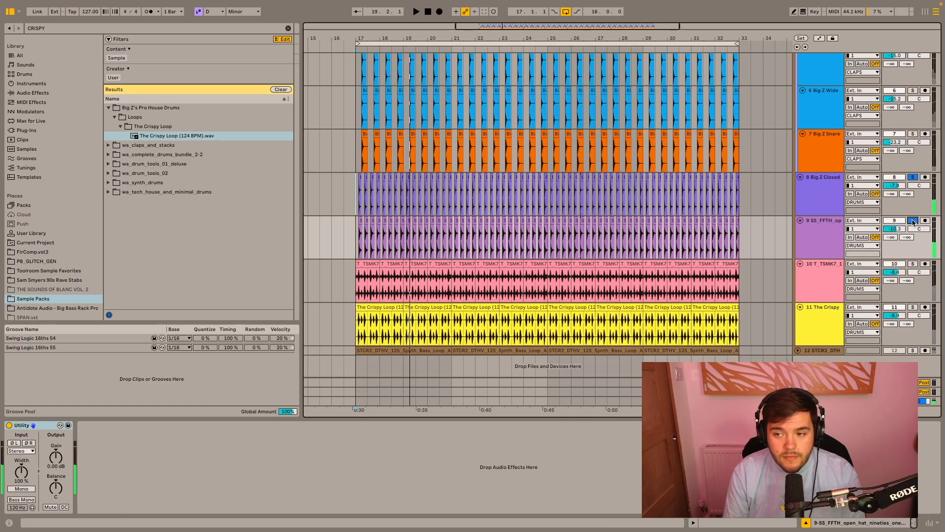
# - Solo only The Crispy Loop track and play it from bar 17
pyautogui.click(913, 308)
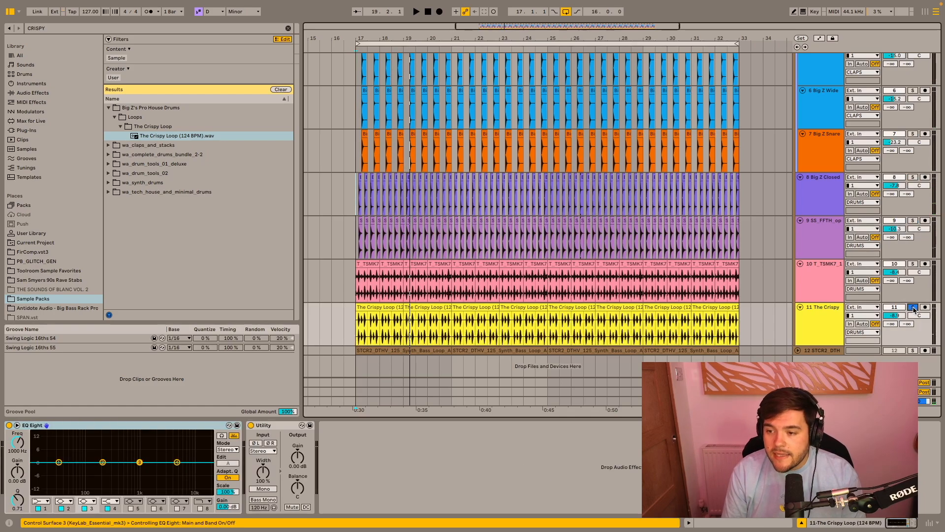
pyautogui.click(357, 330)
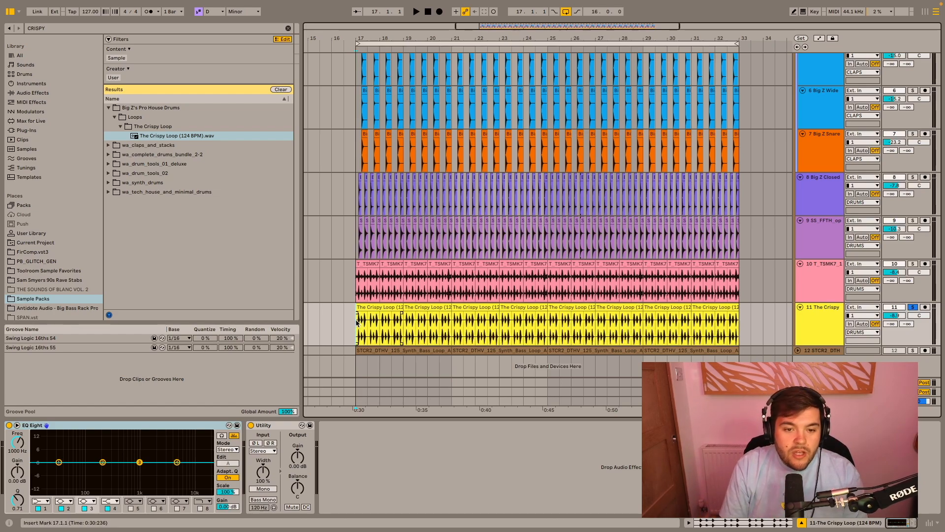
pyautogui.press('space')
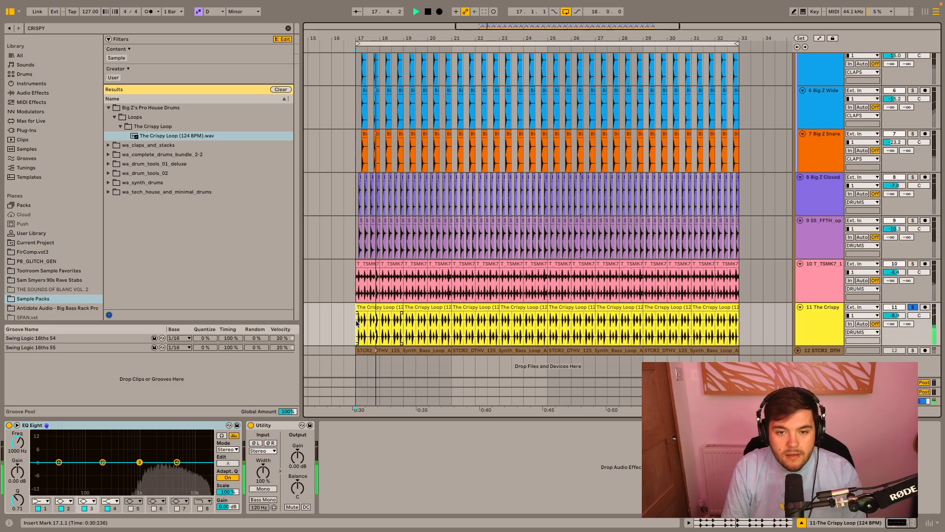
# - Solo the T_TSMK7 top loop track, play it from bar 17 and release the solo
pyautogui.press('space')
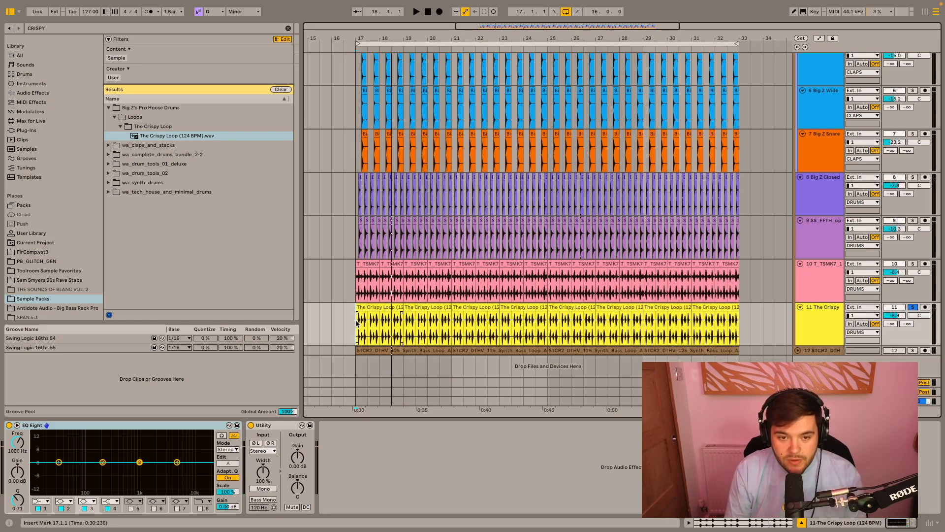
pyautogui.click(355, 283)
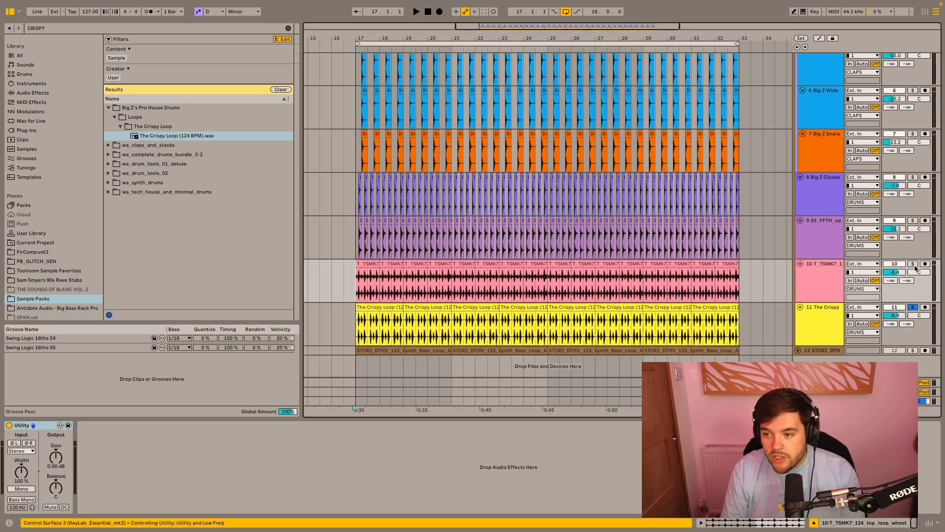
pyautogui.press('space')
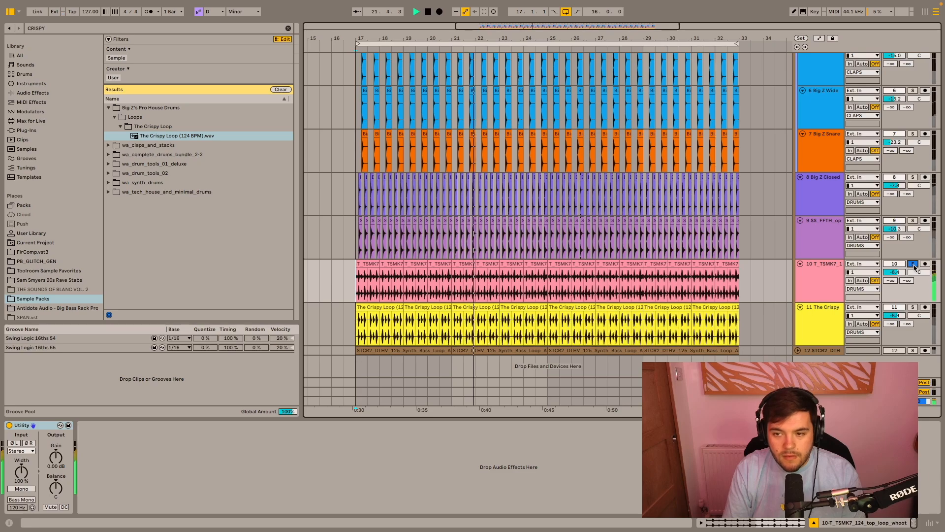
pyautogui.click(913, 265)
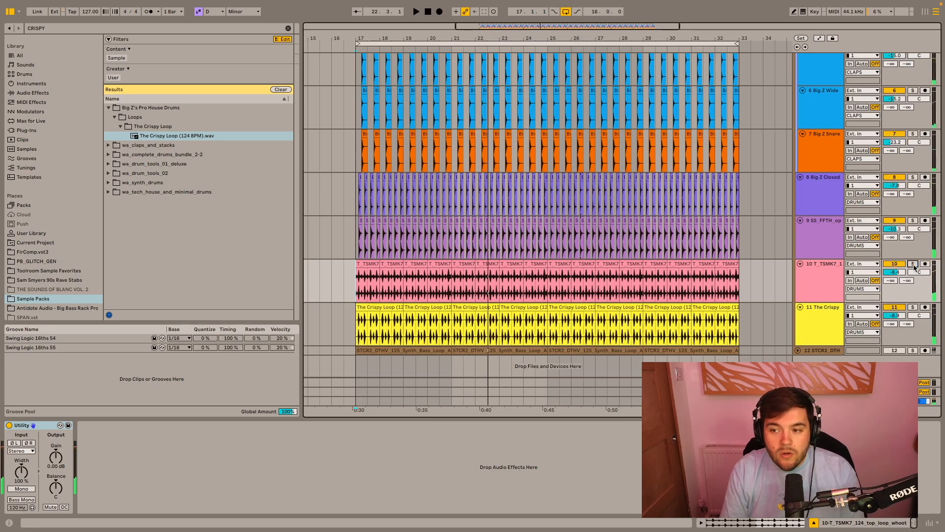
# - Play all the drum layers together from bar 17 without any solo
pyautogui.click(354, 150)
pyautogui.press('space')
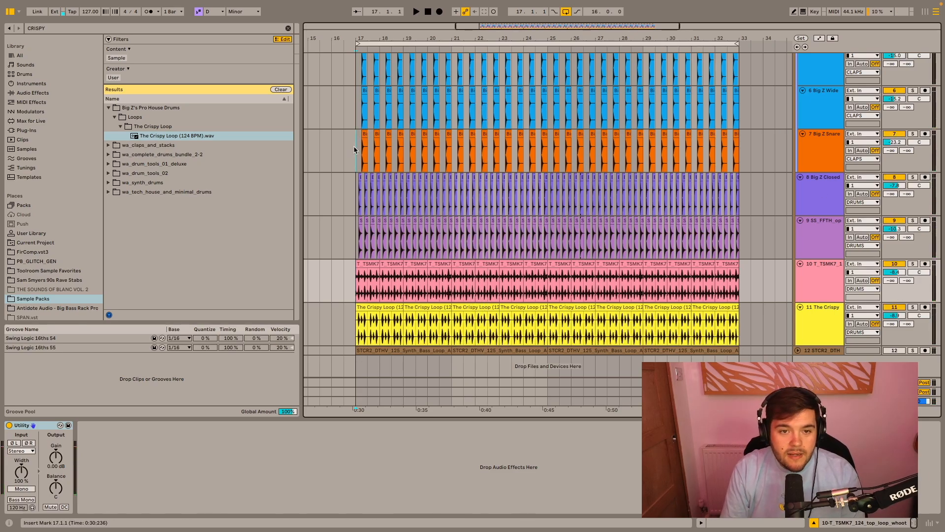
pyautogui.press('space')
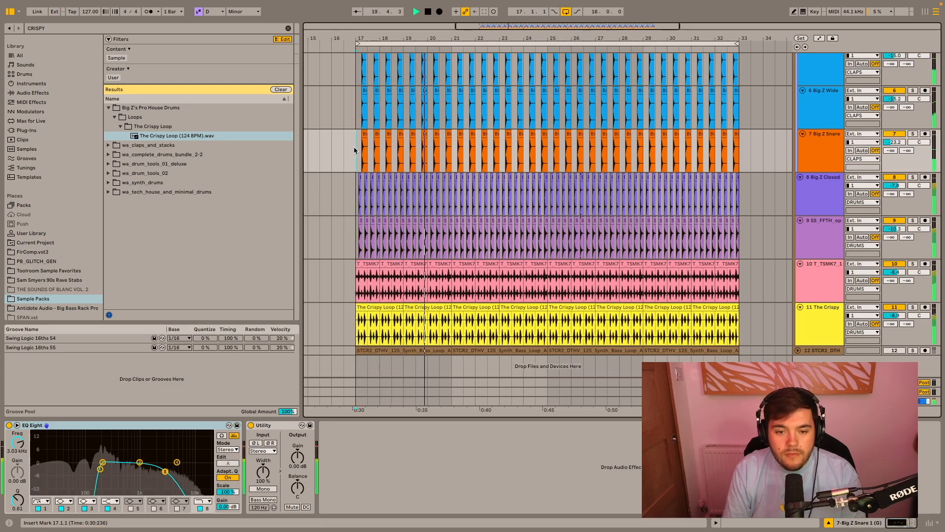
pyautogui.press('space')
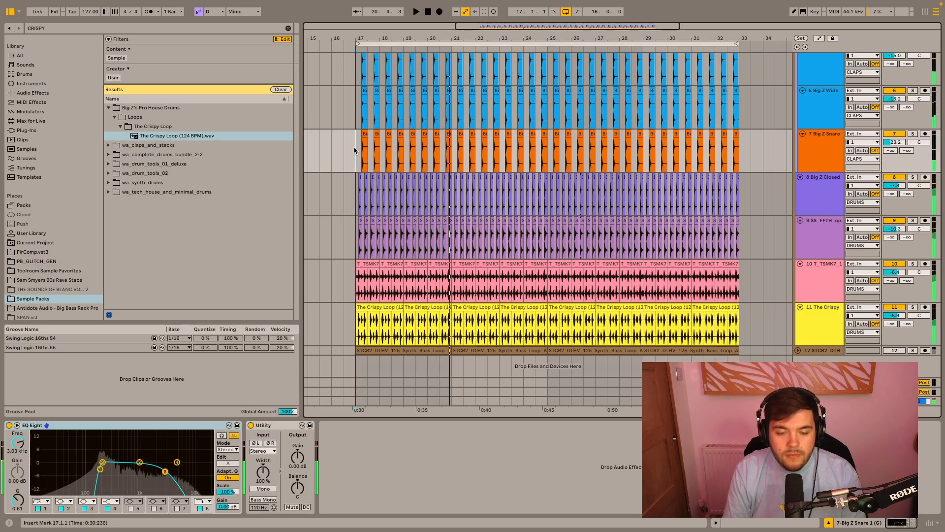
# - Group the closed hat, open hat, top loop and The Crispy Loop tracks and name the group PERCUSSION
pyautogui.click(834, 197)
pyautogui.keyDown('shift'); pyautogui.click(821, 318); pyautogui.keyUp('shift')
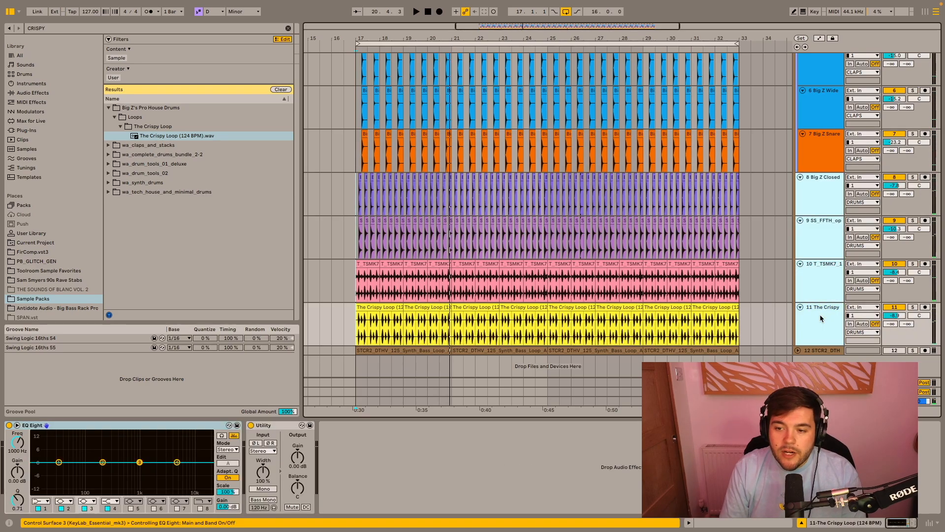
pyautogui.hotkey('ctrl', 'g')
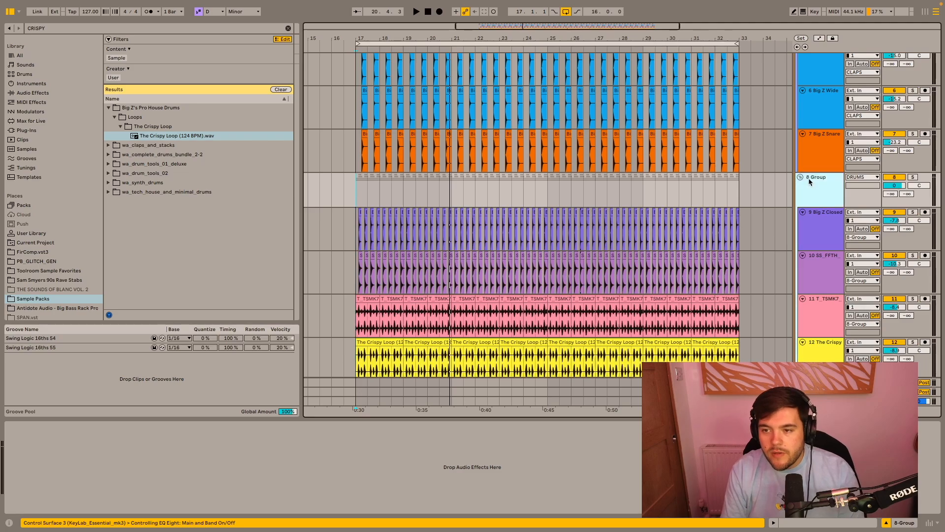
pyautogui.doubleClick(810, 180)
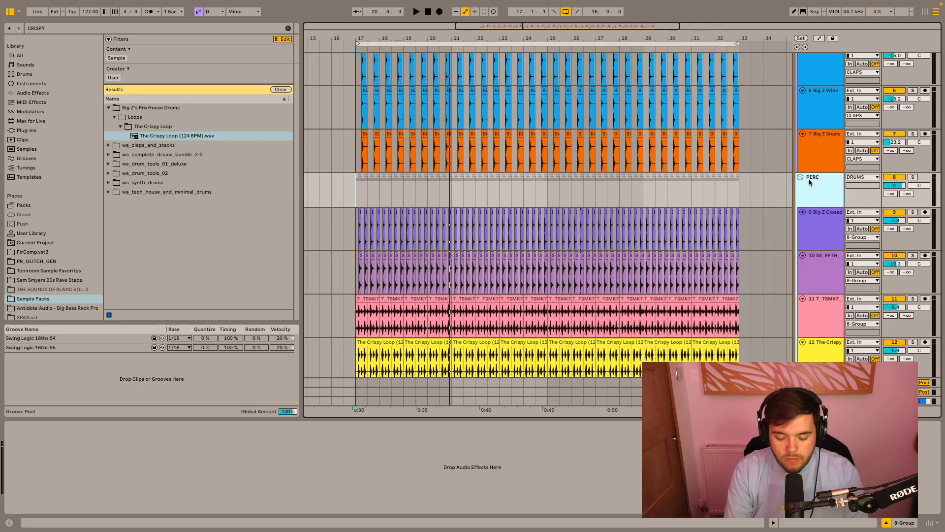
pyautogui.press('Return')
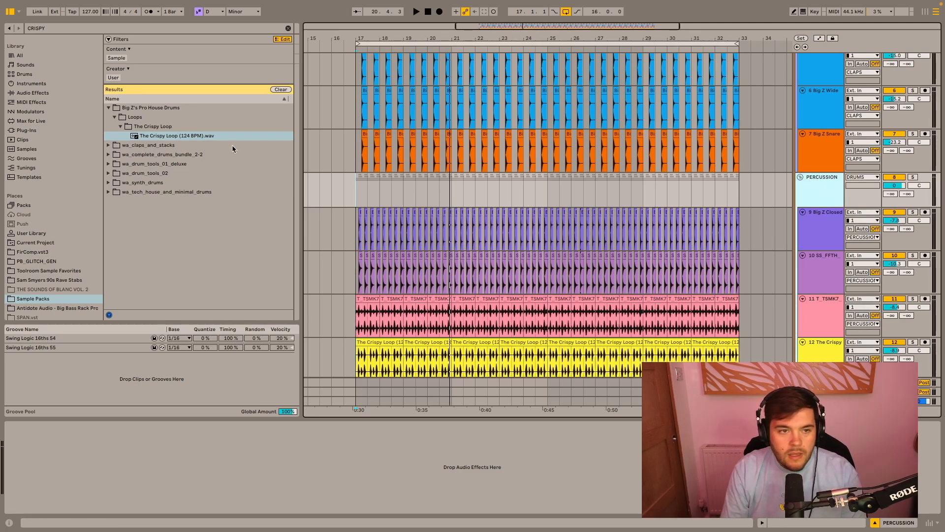
# - Find EQ Eight among the audio effects and add it to the PERCUSSION group
pyautogui.click(288, 28)
pyautogui.click(39, 94)
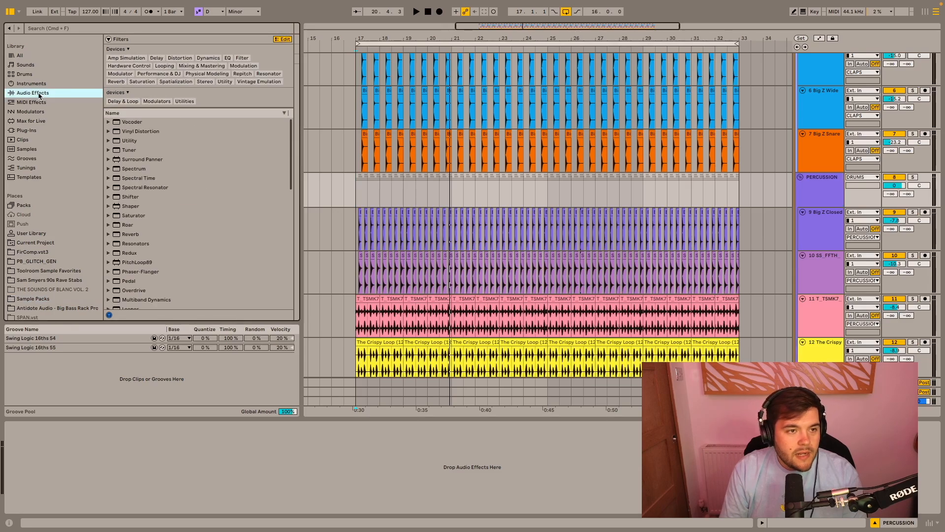
pyautogui.click(49, 29)
pyautogui.write('EQ')
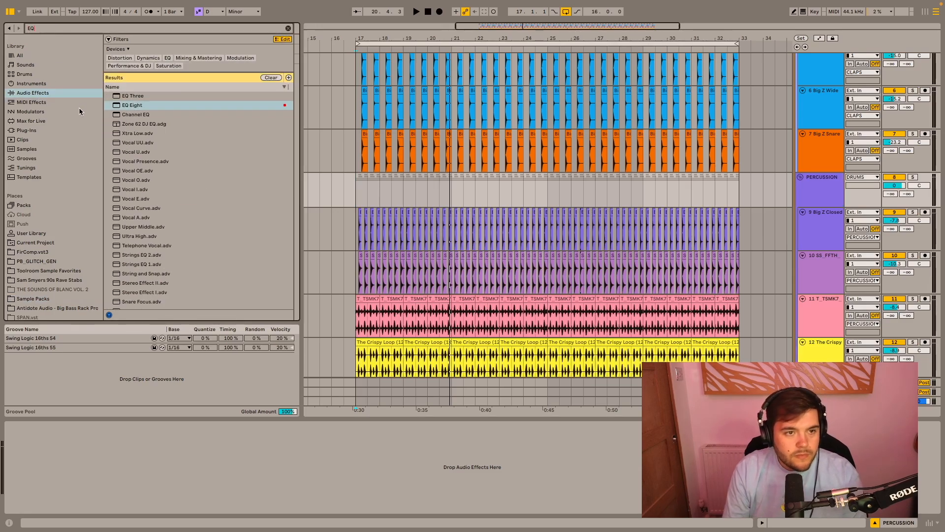
pyautogui.moveTo(150, 106); pyautogui.dragTo(421, 198)
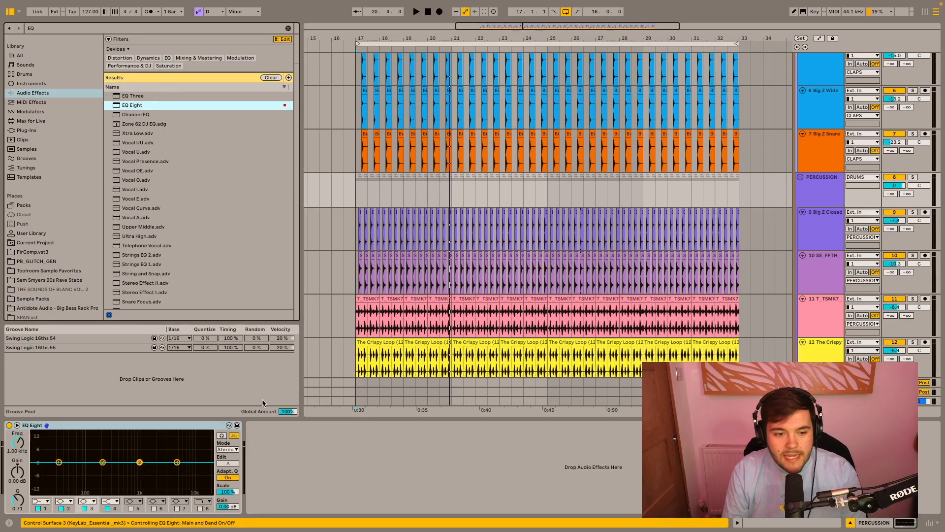
# - Solo the PERCUSSION group and play it from bar 17
pyautogui.click(353, 191)
pyautogui.click(913, 177)
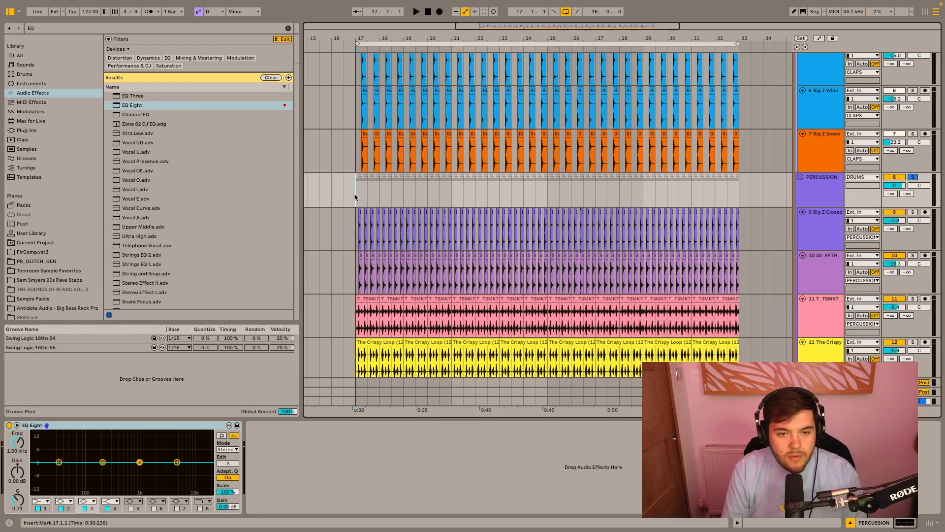
pyautogui.press('space')
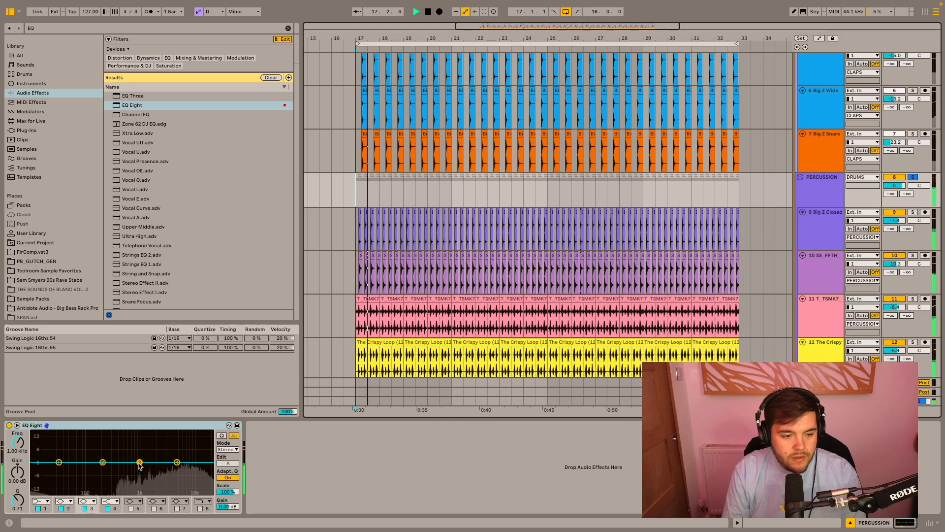
# - In the PERCUSSION group's EQ Eight, cut the lows at 156 Hz and gently boost the mids and 5.50 kHz, the latter by 0.87 dB
pyautogui.click(40, 501)
pyautogui.click(41, 441)
pyautogui.moveTo(59, 469); pyautogui.dragTo(97, 470)
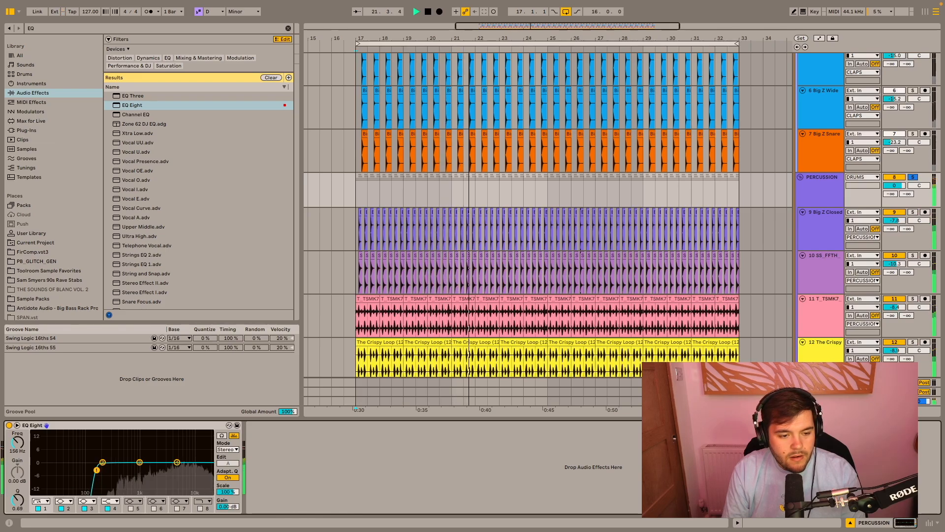
pyautogui.moveTo(140, 462); pyautogui.dragTo(178, 460)
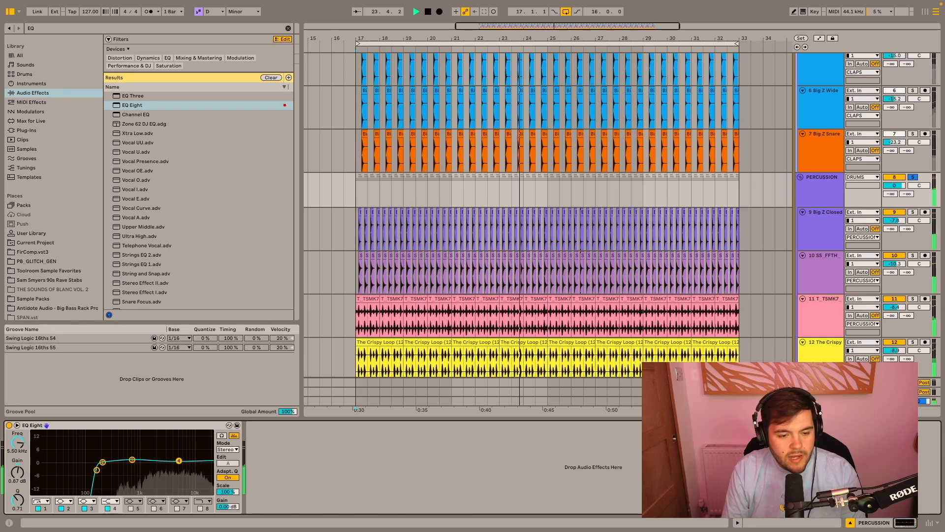
# - Hide the device view, release the PERCUSSION solo and play the full drums from bar 17
pyautogui.hotkey('ctrl', 'alt', 'l')
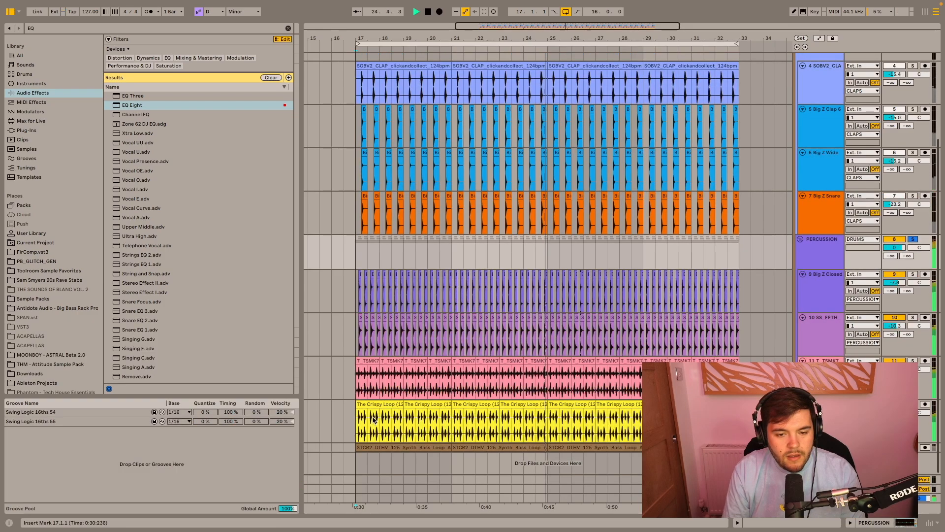
pyautogui.click(912, 240)
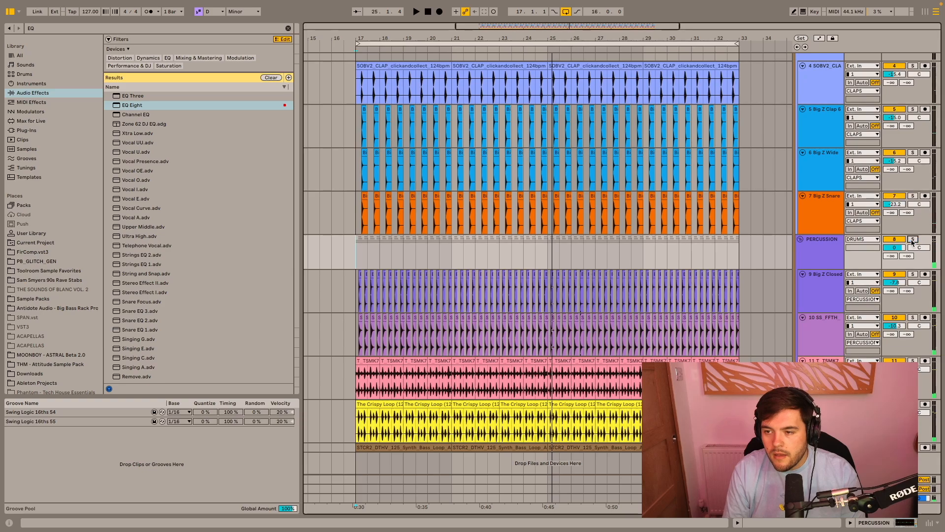
pyautogui.press('space')
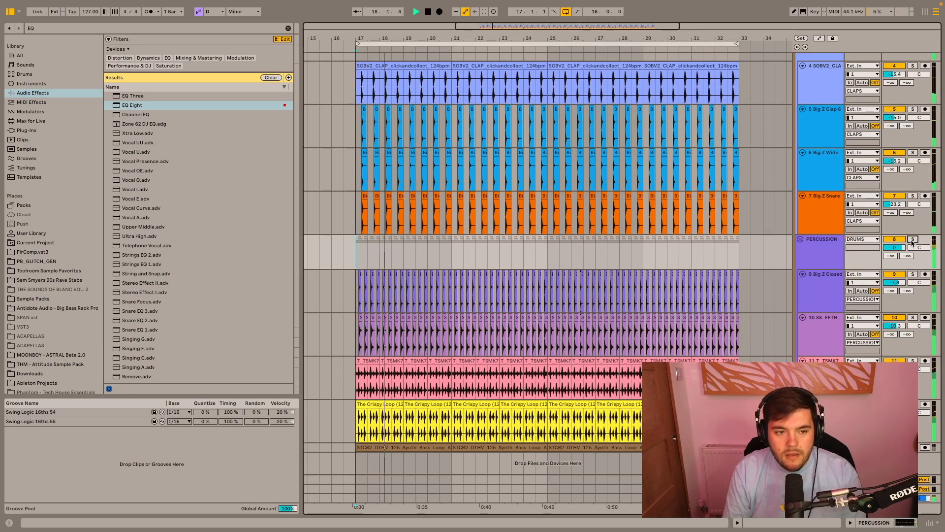
pyautogui.press('space')
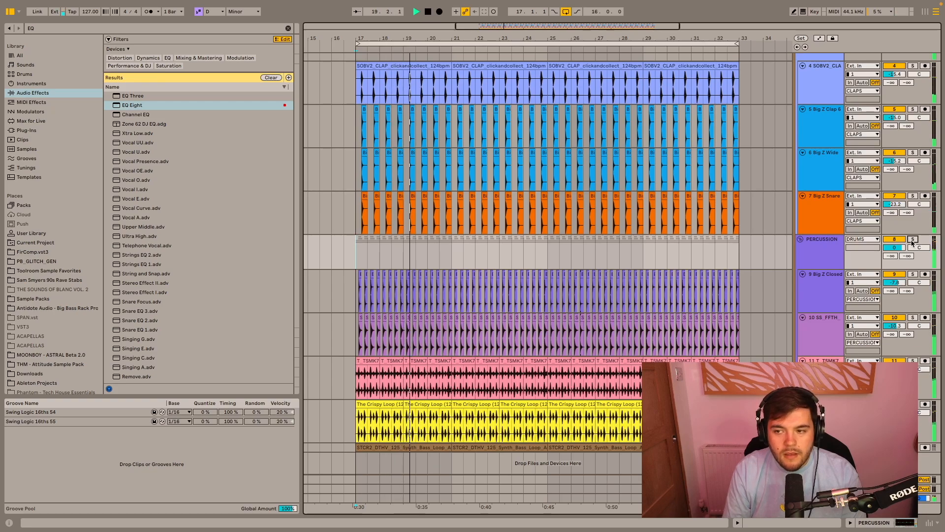
# - Lower the volumes of the selected hat and top loop tracks together, bringing the closed hat to -8.5 dB while the drums play
pyautogui.click(834, 281)
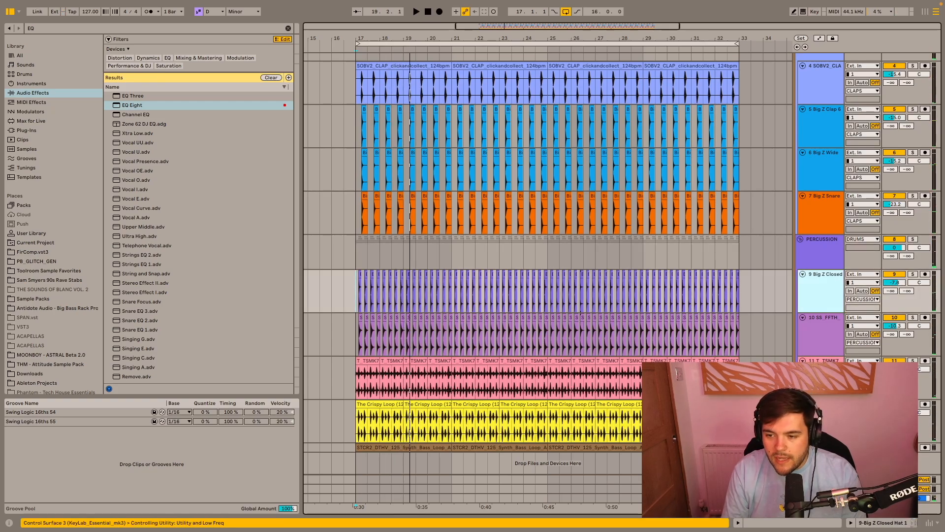
pyautogui.keyDown('shift'); pyautogui.click(825, 375); pyautogui.keyUp('shift')
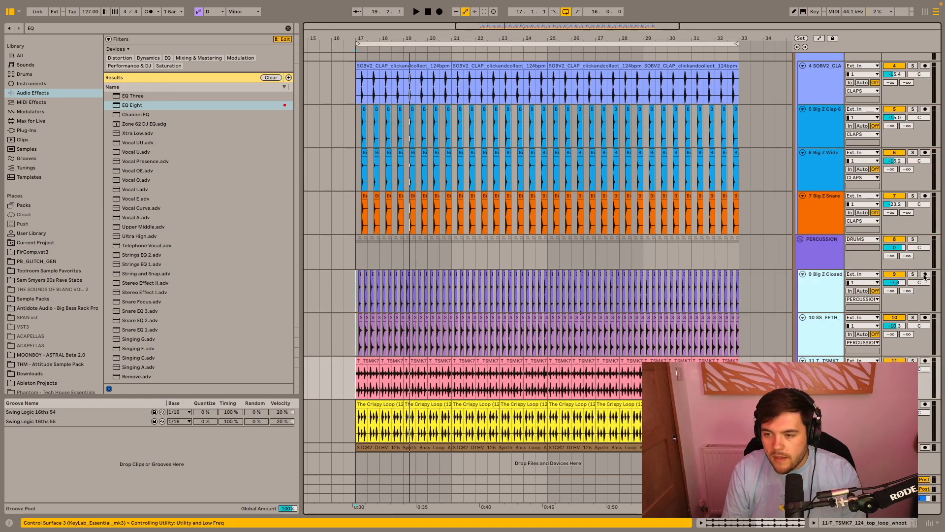
pyautogui.click(900, 284)
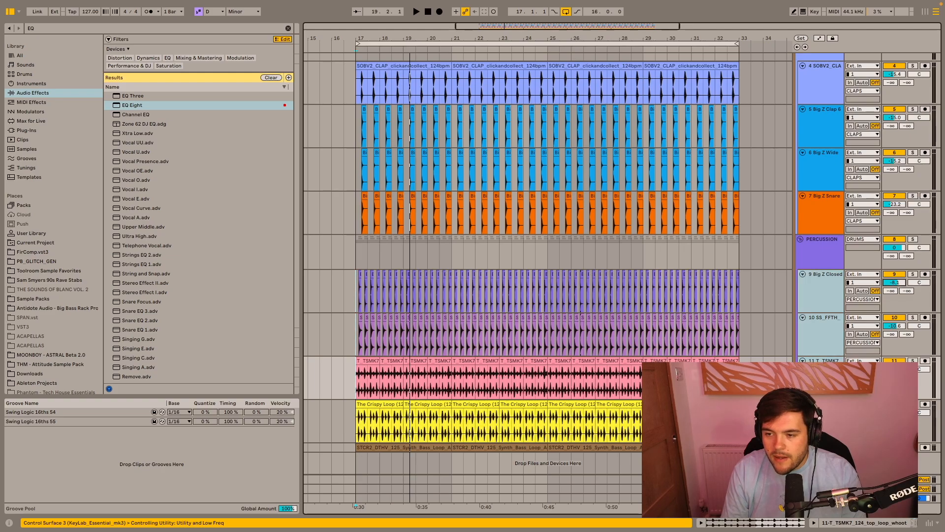
pyautogui.press('space')
pyautogui.moveTo(900, 284); pyautogui.dragTo(901, 285)
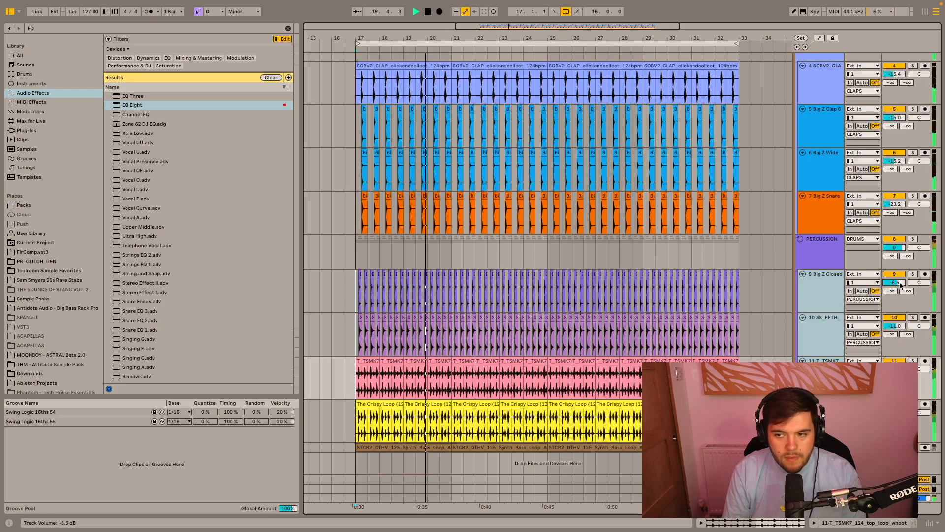
pyautogui.press('space')
# - Duplicate the Big Z Closed Hat 1 track, pan the copy left and pan the original to about 12R
pyautogui.click(826, 282)
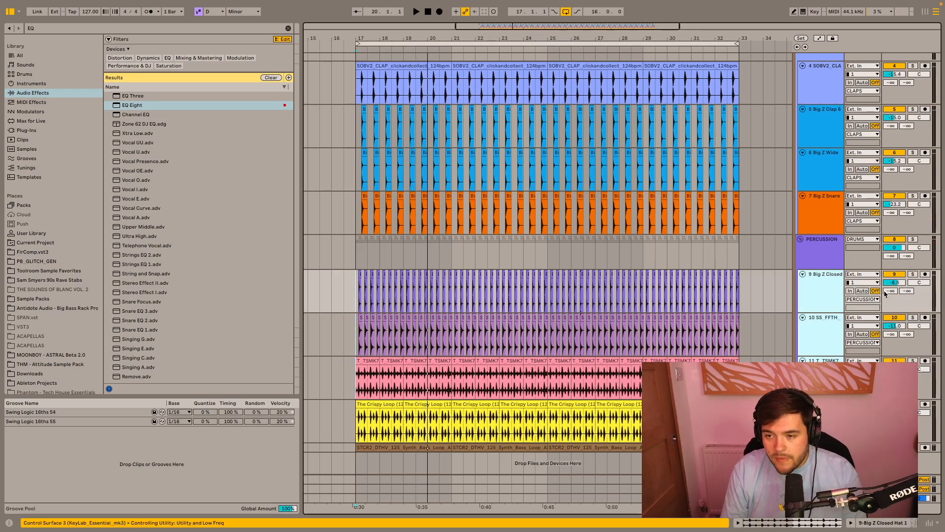
pyautogui.click(810, 298)
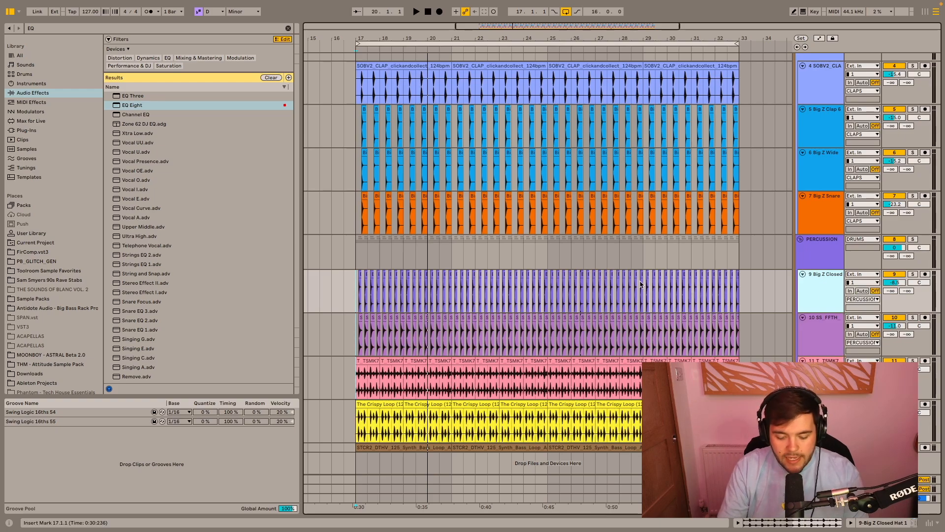
pyautogui.hotkey('ctrl', 'd')
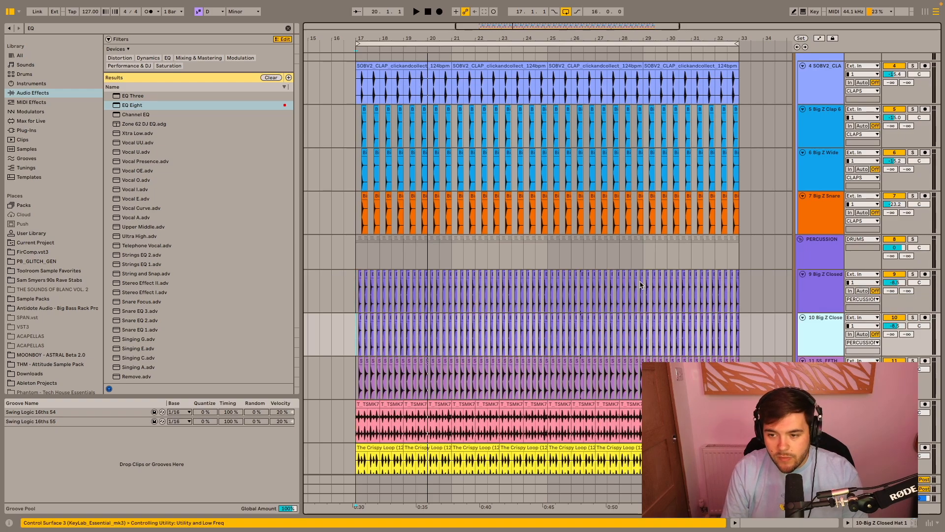
pyautogui.click(920, 326)
pyautogui.moveTo(919, 327); pyautogui.dragTo(920, 330)
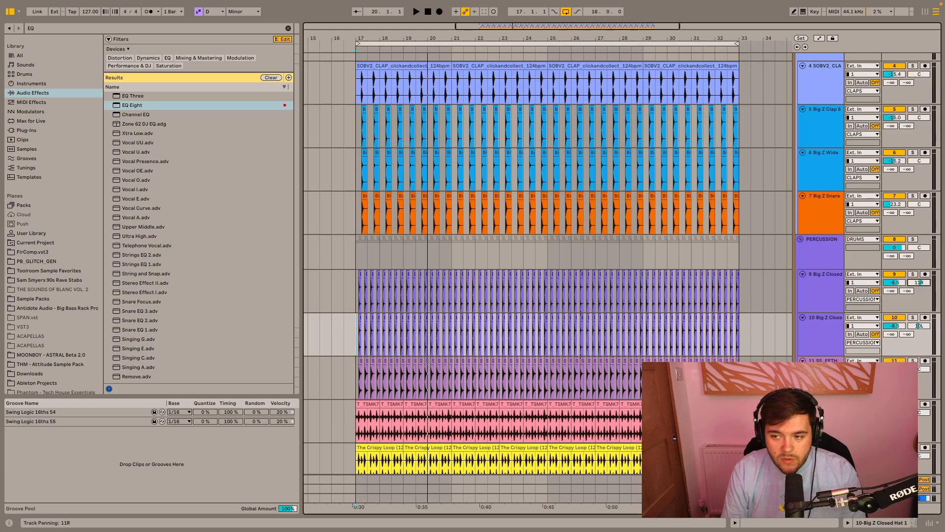
# - Play the full drums from bar 17 to judge the panned closed hats
pyautogui.press('space')
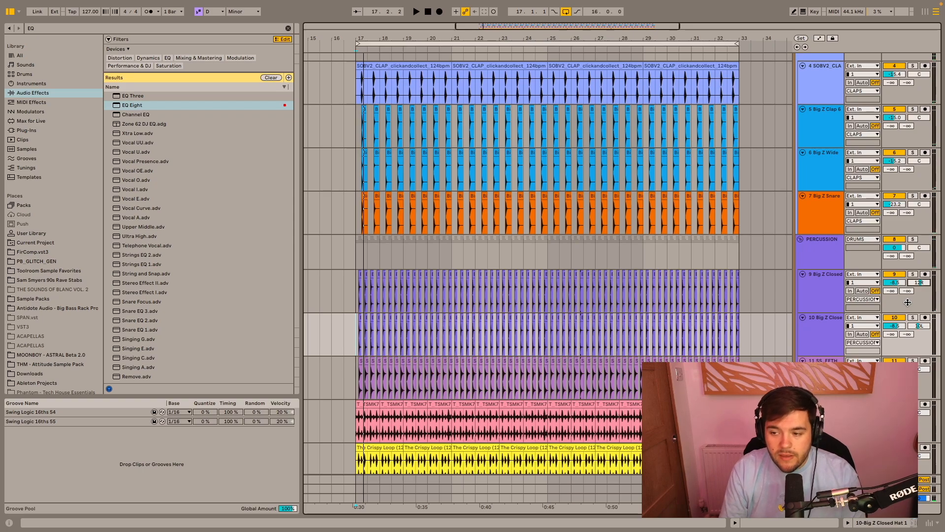
pyautogui.press('space')
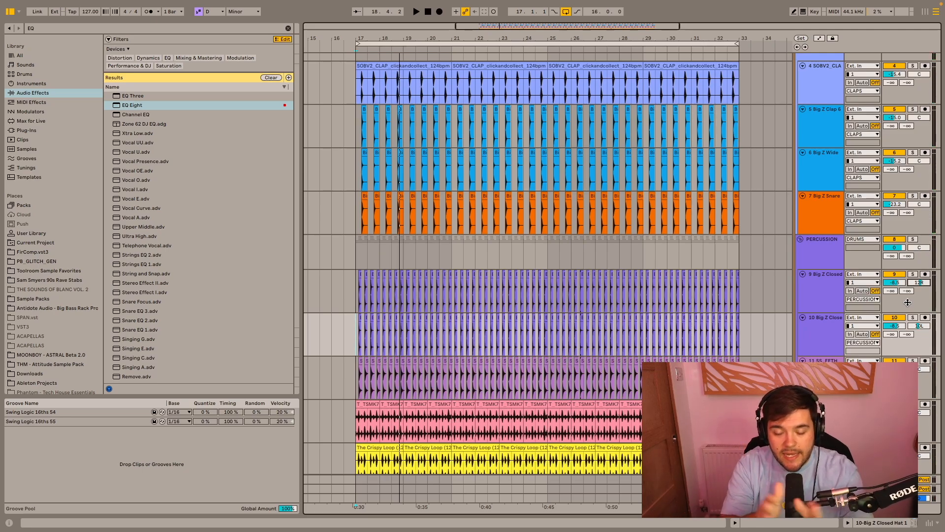
pyautogui.press('space')
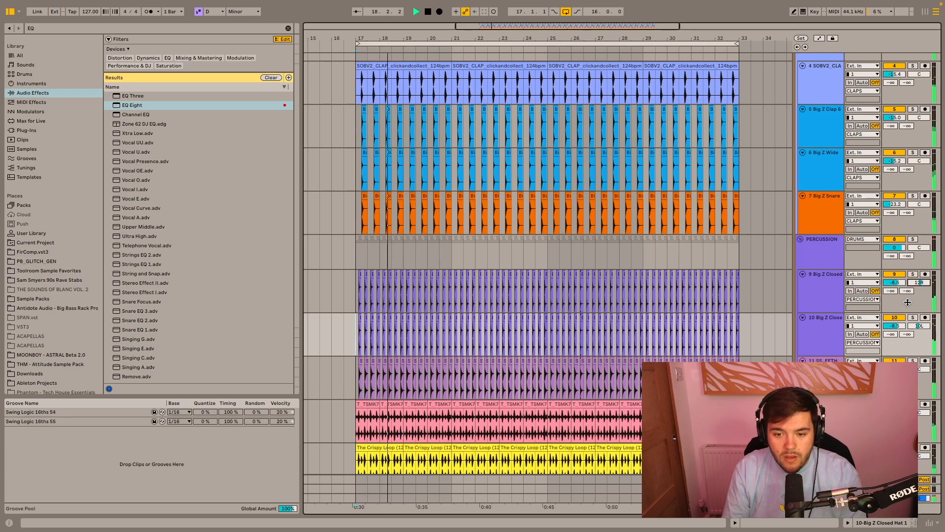
pyautogui.press('space')
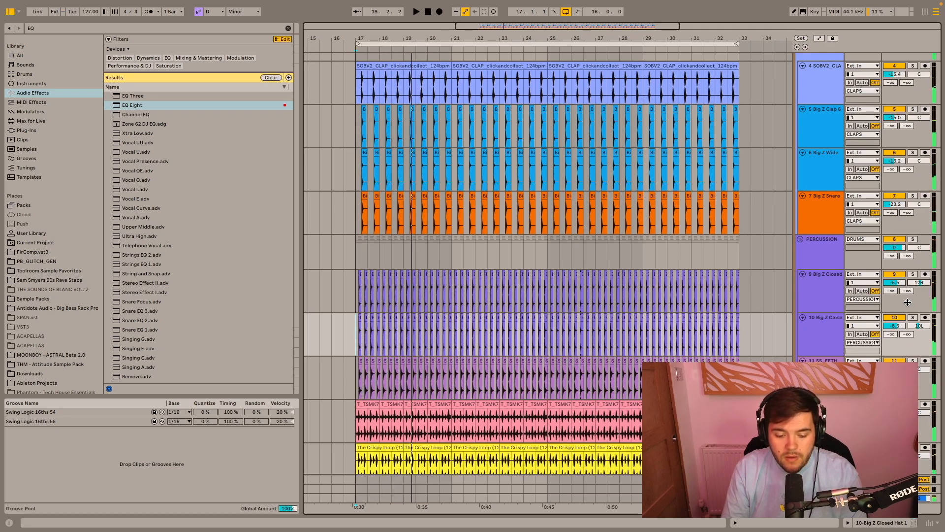
# - Find the Kickstart 2 plug-in and load it onto the PERCUSSION group
pyautogui.click(813, 251)
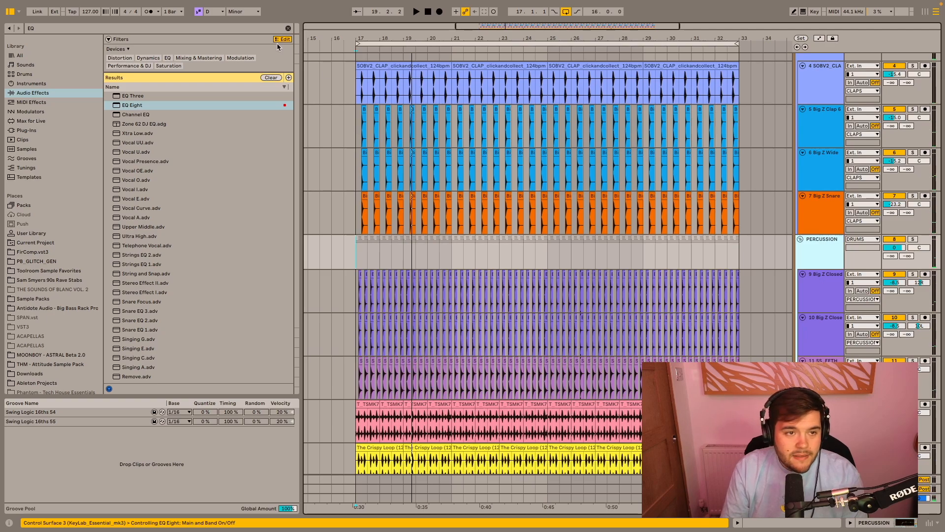
pyautogui.click(288, 29)
pyautogui.write('KICKSTART')
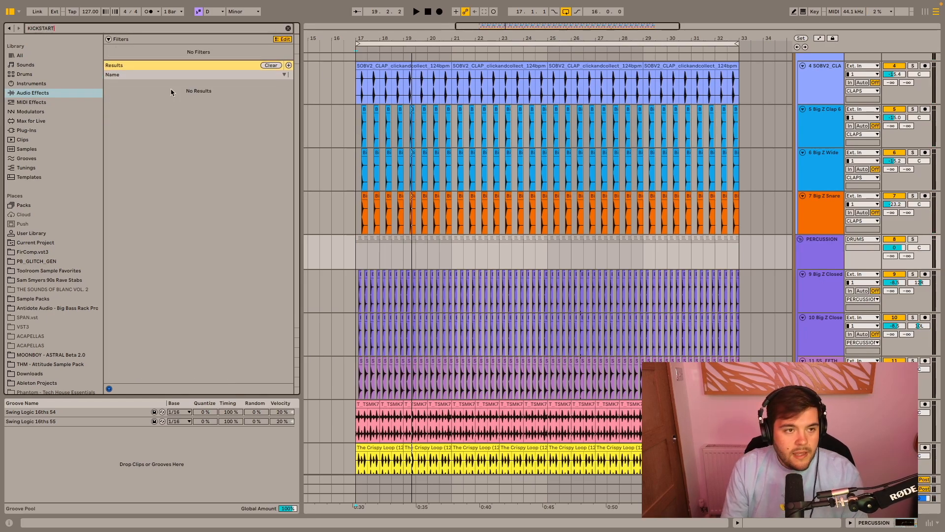
pyautogui.click(33, 102)
pyautogui.click(39, 112)
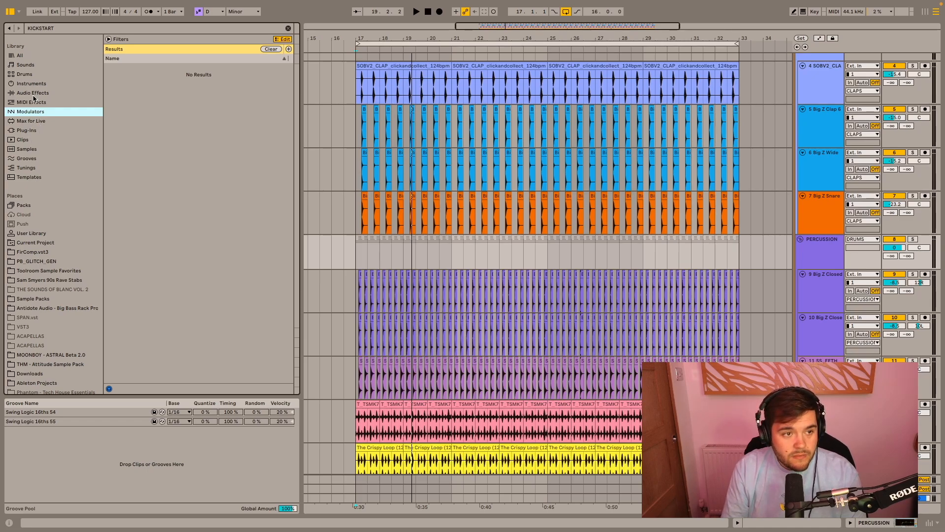
pyautogui.click(27, 130)
pyautogui.click(141, 86)
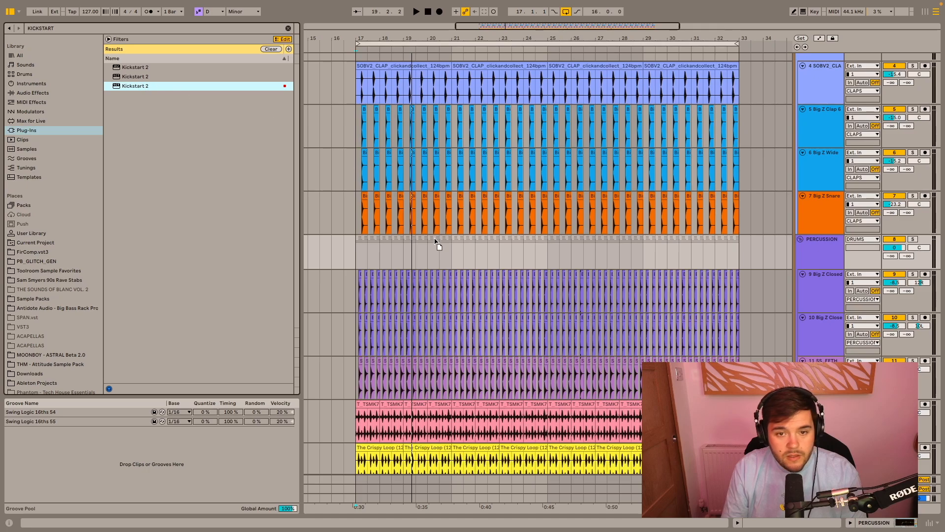
pyautogui.moveTo(434, 240); pyautogui.dragTo(434, 250)
# - Set Kickstart 2's mix to 37% while the drums play, then close its window
pyautogui.moveTo(411, 88); pyautogui.dragTo(411, 126)
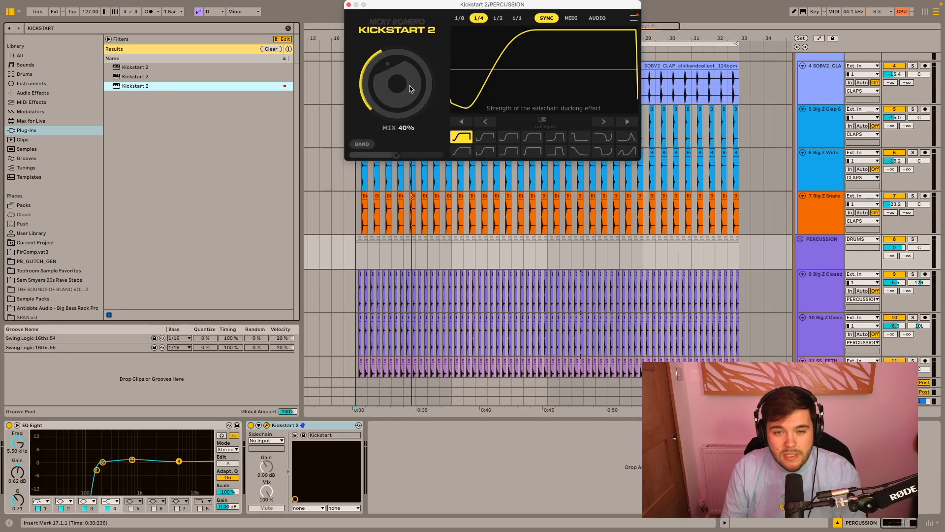
pyautogui.press('space')
pyautogui.moveTo(411, 125); pyautogui.dragTo(411, 127)
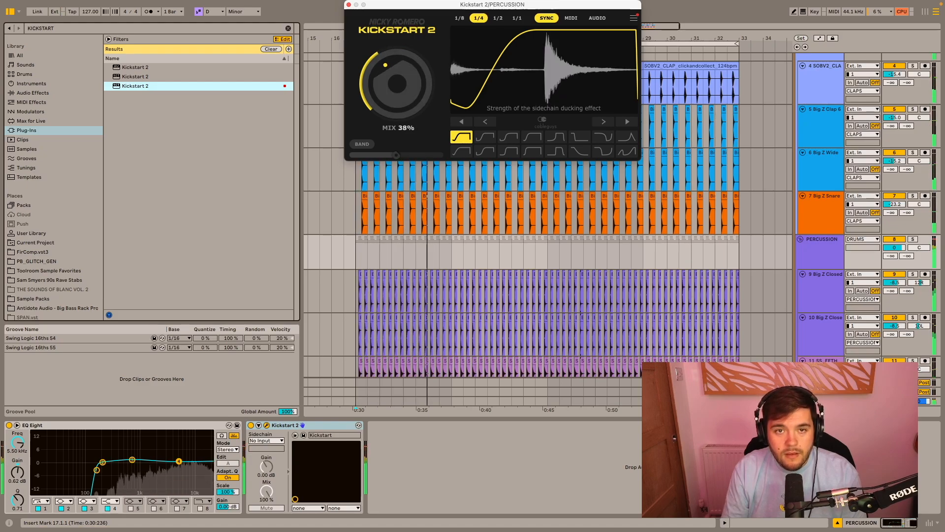
pyautogui.moveTo(391, 93); pyautogui.dragTo(391, 94)
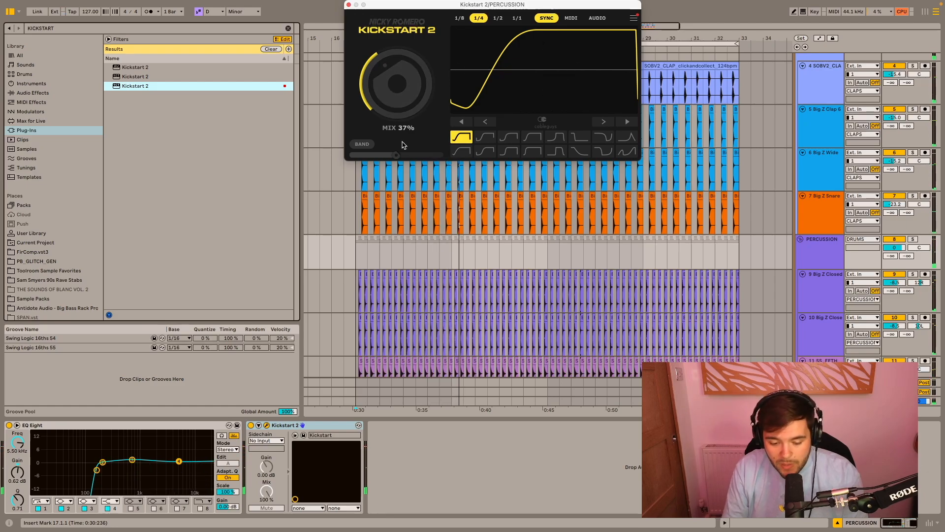
pyautogui.click(349, 5)
# - Find Cableguys' ShaperBox 3, load it onto the PERCUSSION group, and add Drive with the low band split at 10.8 kHz
pyautogui.click(288, 28)
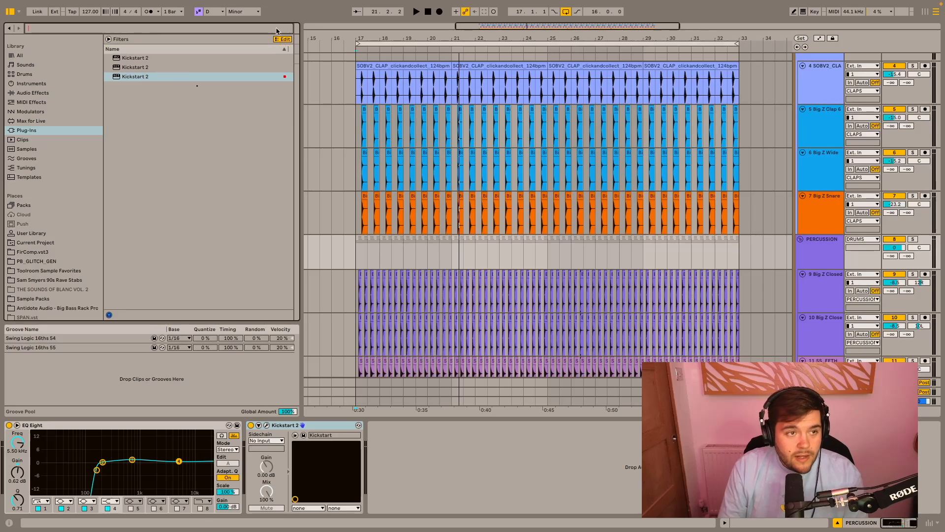
pyautogui.write('CABLEGUYS')
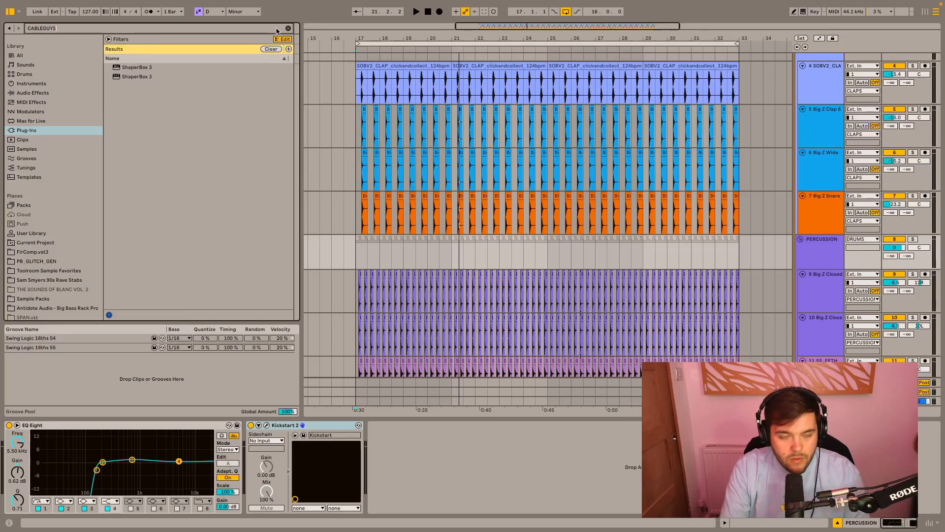
pyautogui.click(144, 77)
pyautogui.moveTo(467, 240); pyautogui.dragTo(458, 254)
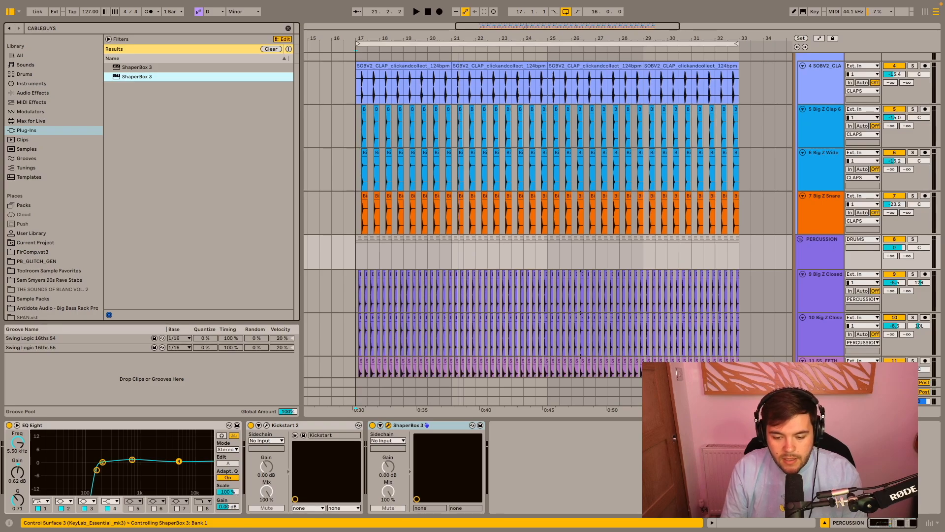
pyautogui.click(515, 244)
pyautogui.moveTo(341, 224); pyautogui.dragTo(491, 224)
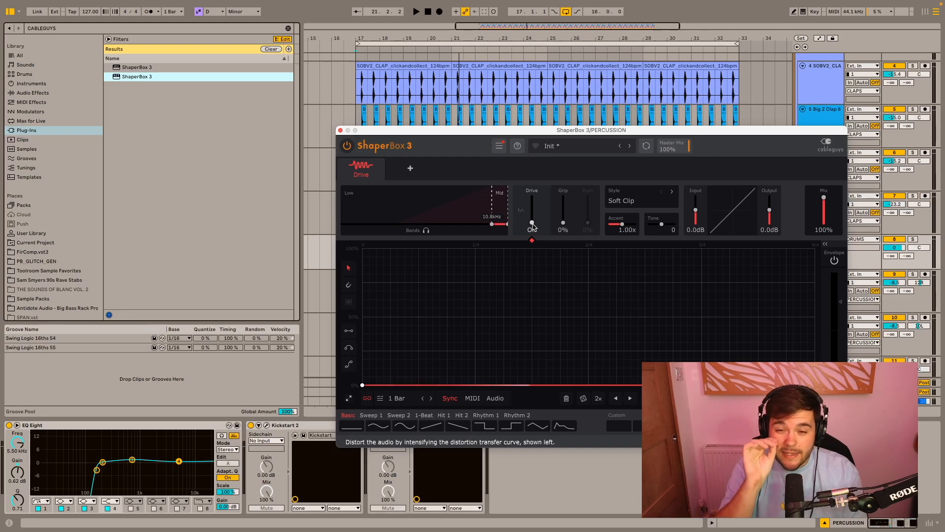
# - Raise ShaperBox's Drive amount to 22% while listening to the drums, then close the plug-in window
pyautogui.press('space')
pyautogui.moveTo(532, 224); pyautogui.dragTo(531, 216)
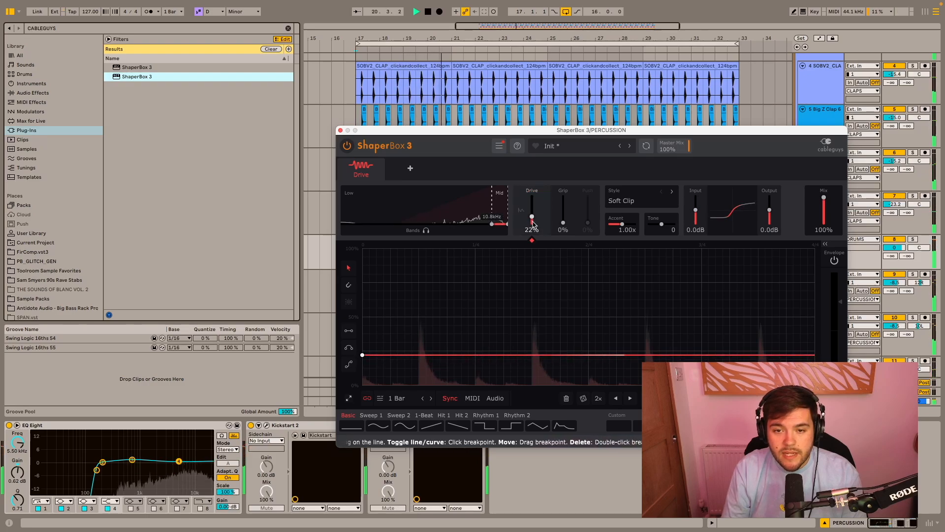
pyautogui.press('space')
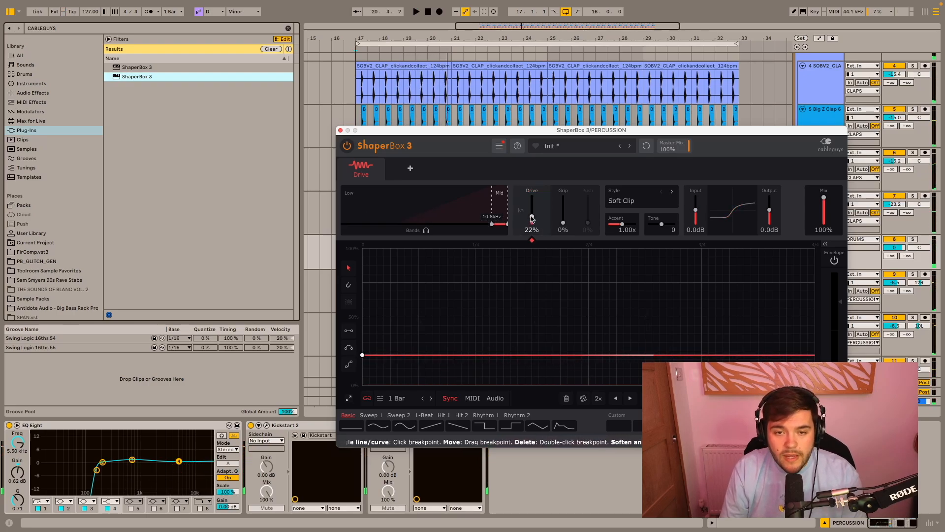
pyautogui.press('space')
pyautogui.moveTo(532, 218)
pyautogui.mouseDown()
pyautogui.moveTo(532, 198)
pyautogui.moveTo(532, 216)
pyautogui.mouseUp()
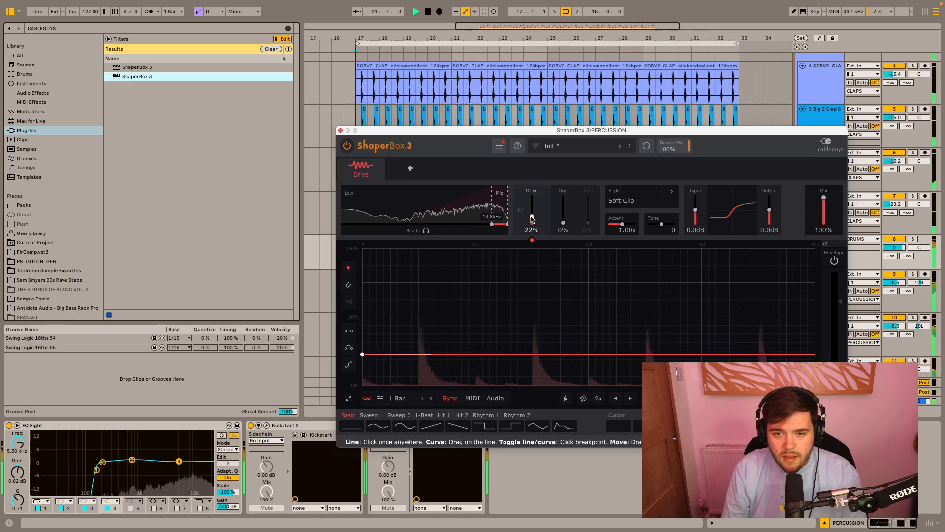
pyautogui.press('space')
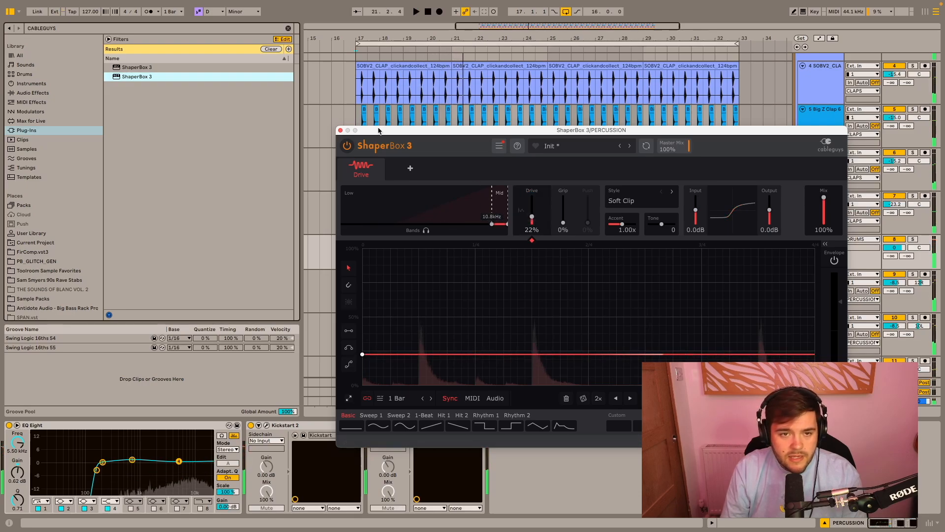
pyautogui.click(341, 131)
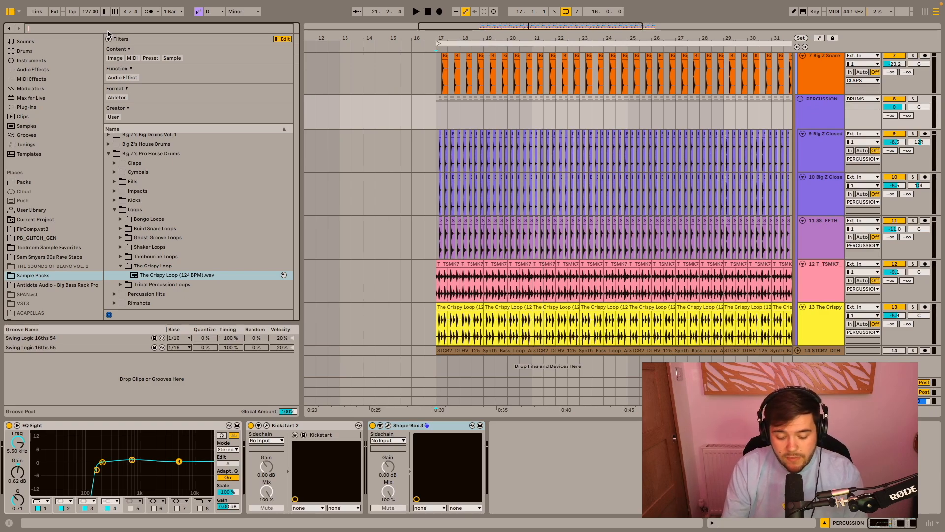
# - Search the Sample Packs for CONGAS and open PIERO_PIRUPA's PP1_PERCUSSION_LOOPS folder
pyautogui.write('CONGAS')
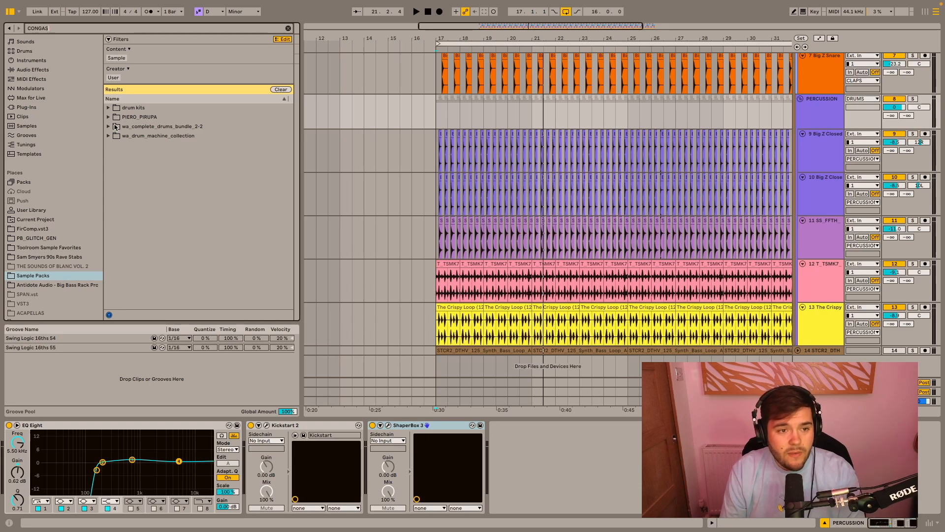
pyautogui.click(109, 117)
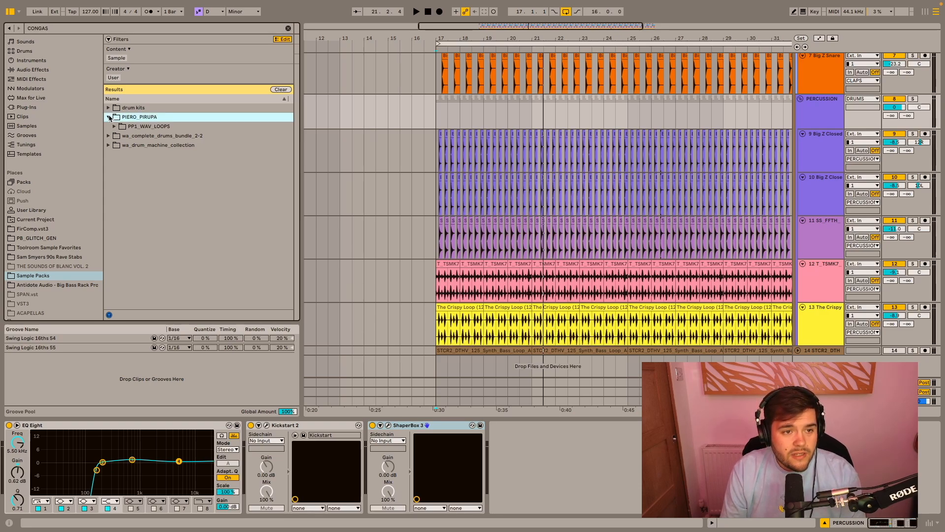
pyautogui.click(114, 127)
pyautogui.click(120, 137)
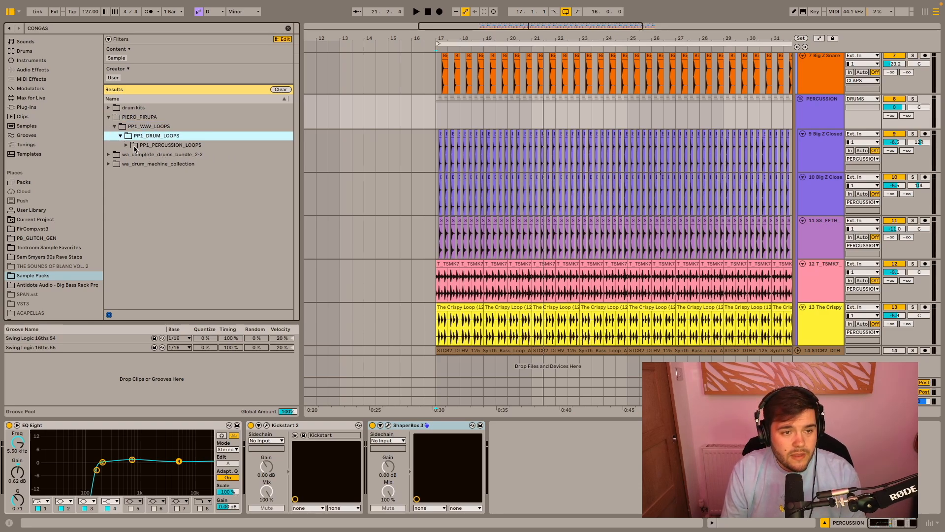
pyautogui.click(133, 147)
# - Audition the three PP1 congas loops against the drums playing from bar 17
pyautogui.click(433, 161)
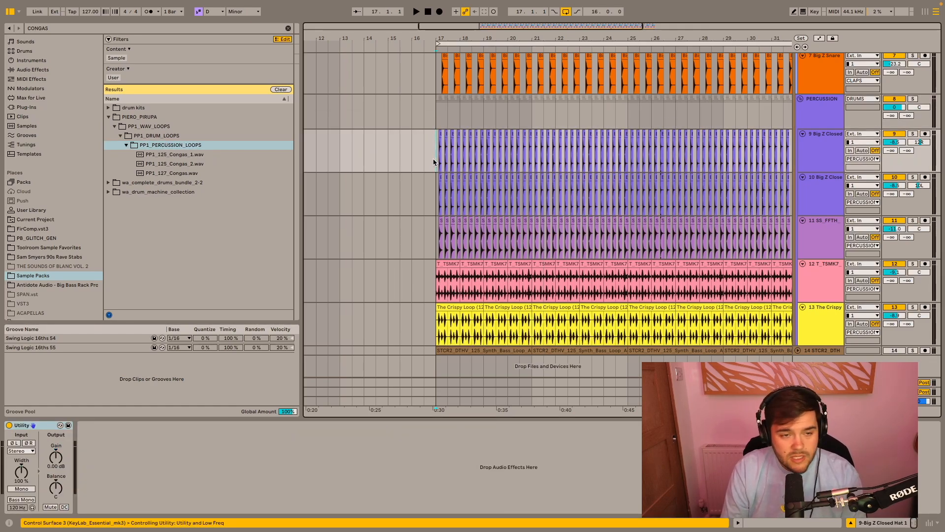
pyautogui.press('space')
pyautogui.click(199, 154)
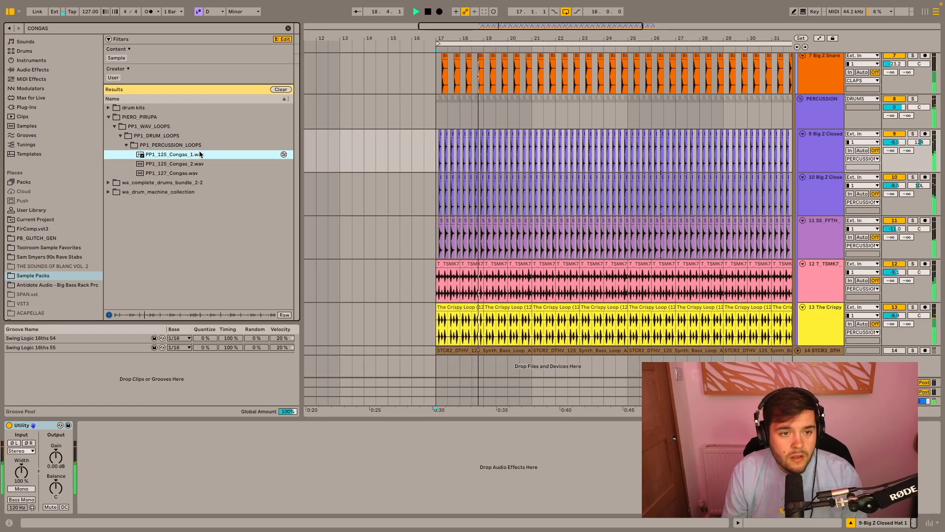
pyautogui.press('Down')
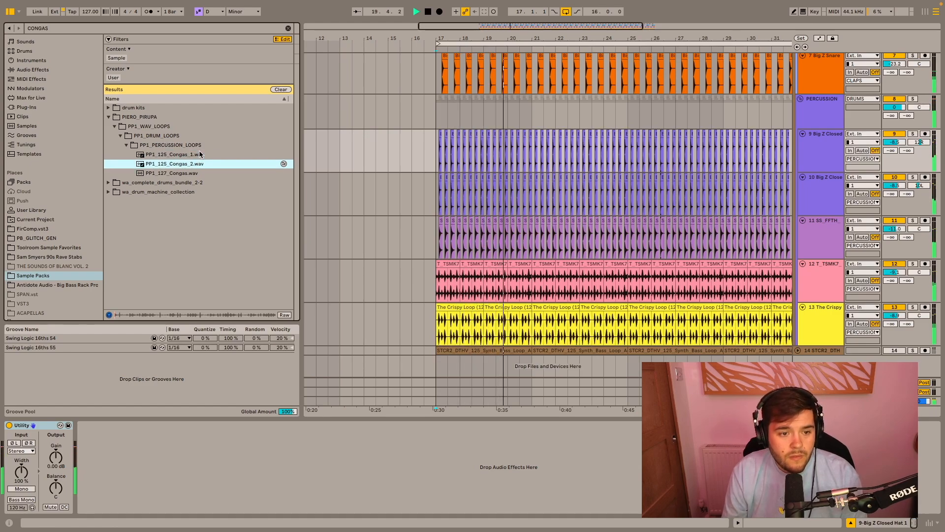
pyautogui.press('Down')
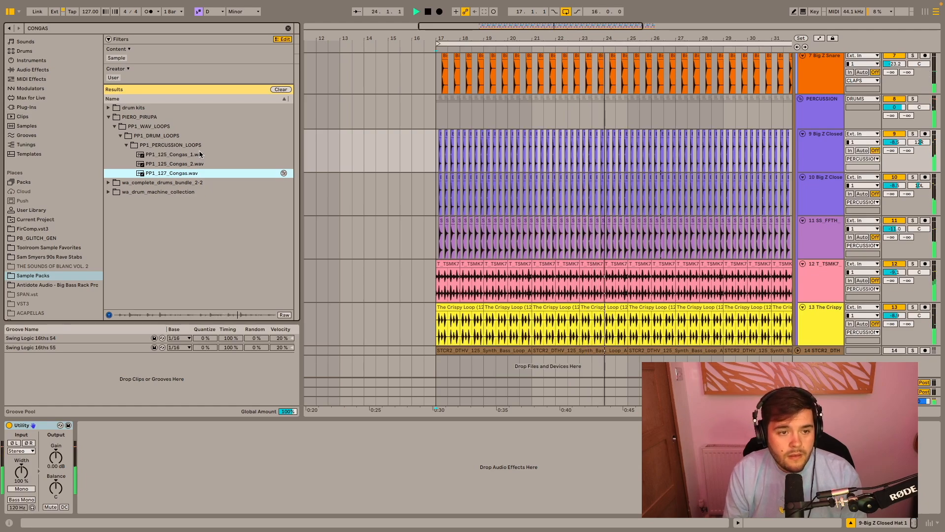
# - Place PP1_127_Congas.wav on a new track at bar 17 and duplicate the clip three times to reach bar 33
pyautogui.moveTo(178, 175); pyautogui.dragTo(439, 364)
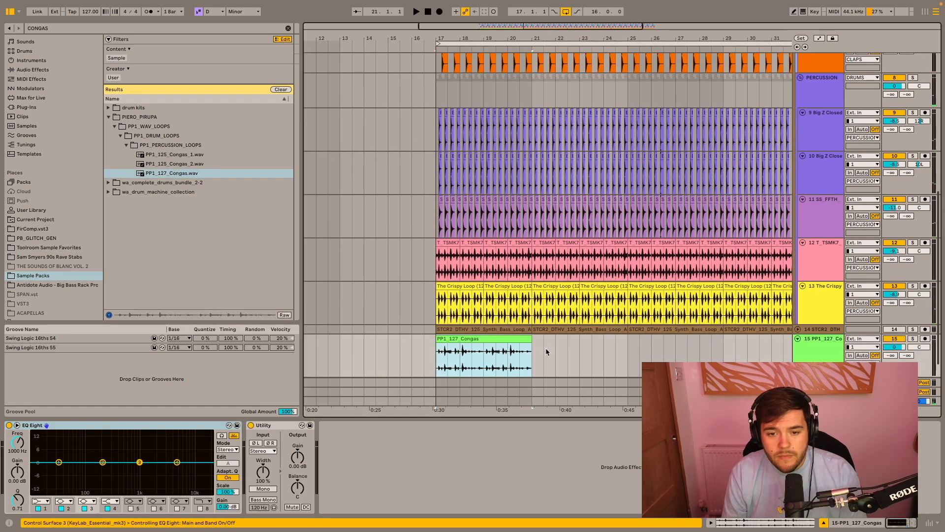
pyautogui.doubleClick(489, 337)
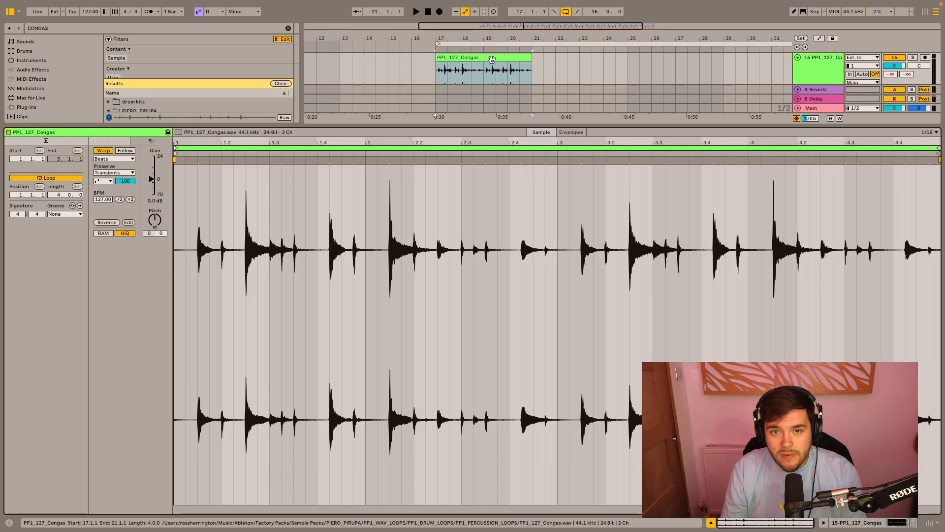
pyautogui.hotkey('ctrl', 'd')
pyautogui.hotkey('ctrl', 'd')
pyautogui.hotkey('ctrl', 'd')
pyautogui.hscroll(-5, 491, 69)
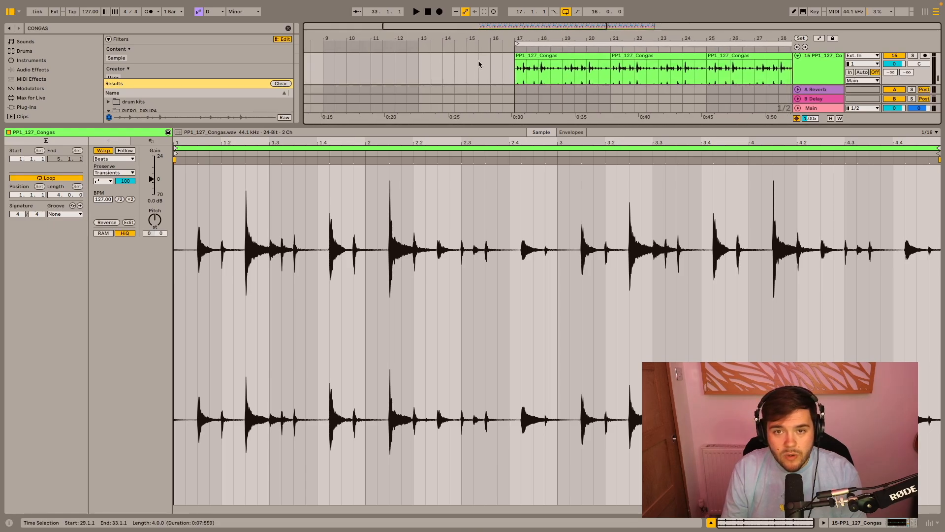
# - Turn off transient looping on the first congas clip and shorten its transient envelope during playback, then hide the clip view
pyautogui.click(409, 74)
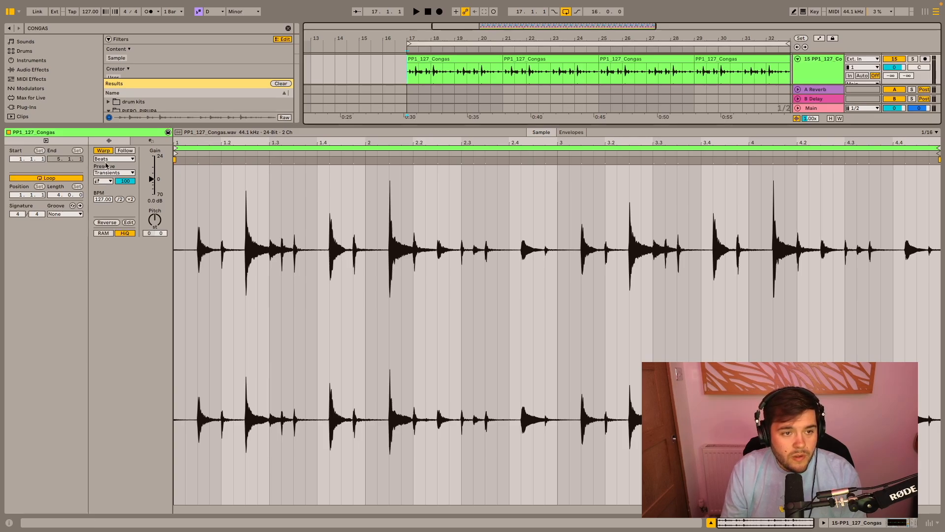
pyautogui.click(106, 182)
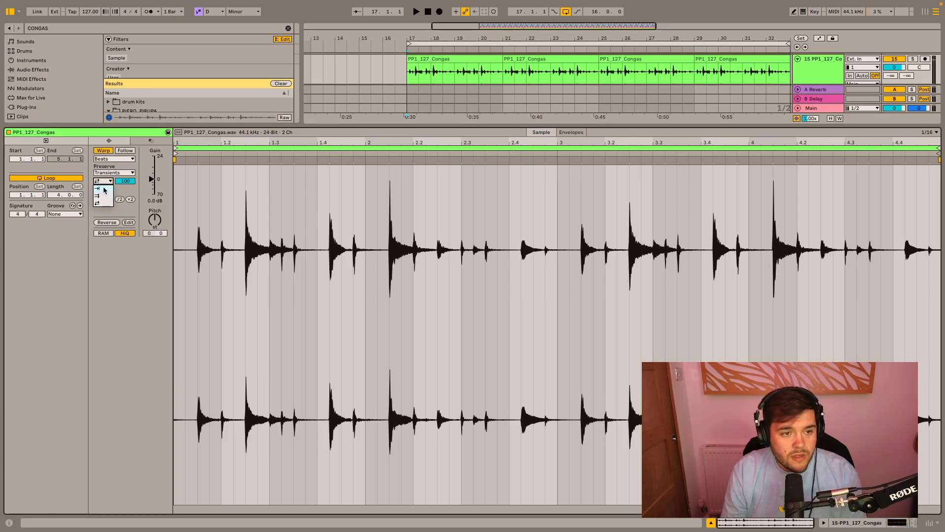
pyautogui.click(102, 189)
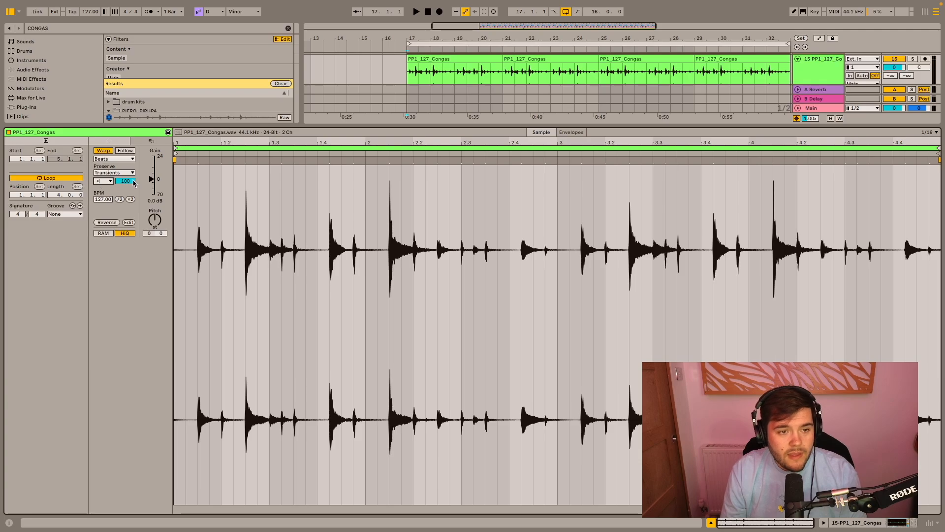
pyautogui.press('space')
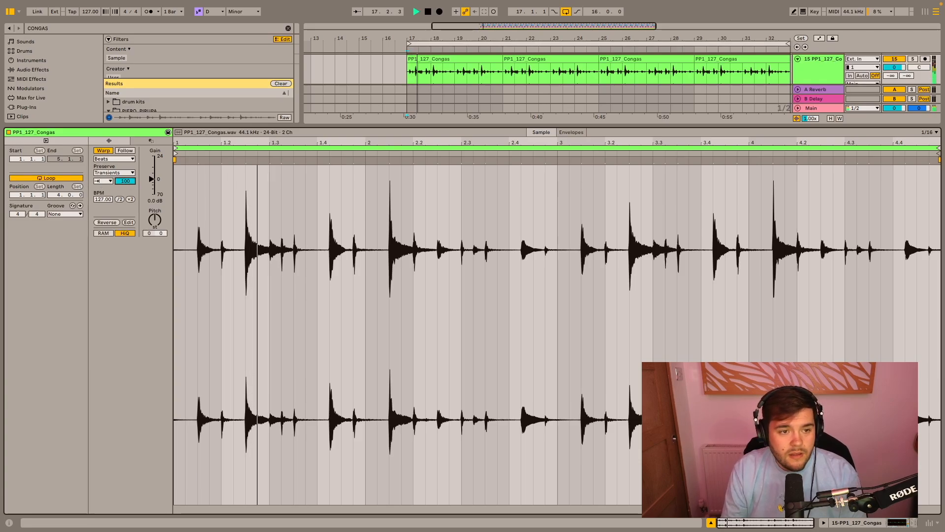
pyautogui.moveTo(131, 183); pyautogui.dragTo(130, 207)
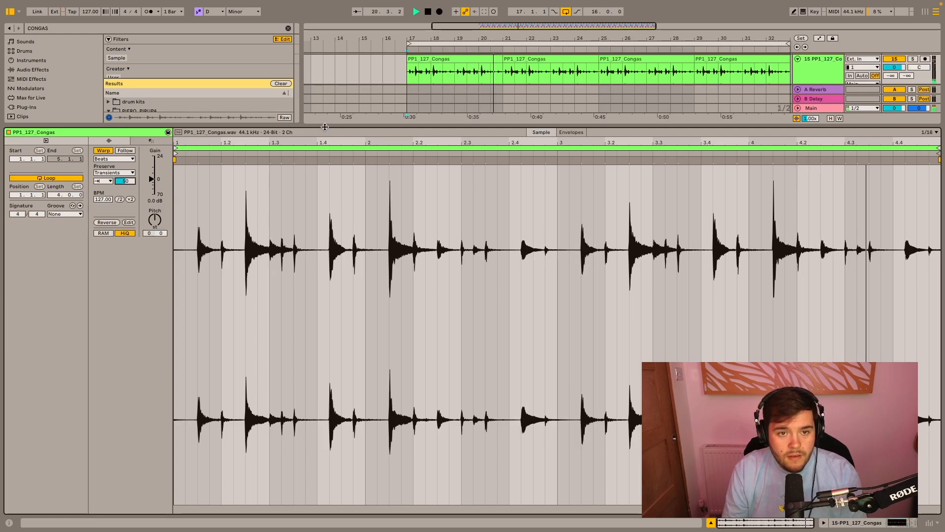
pyautogui.hotkey('ctrl', 'alt', 'l')
pyautogui.press('space')
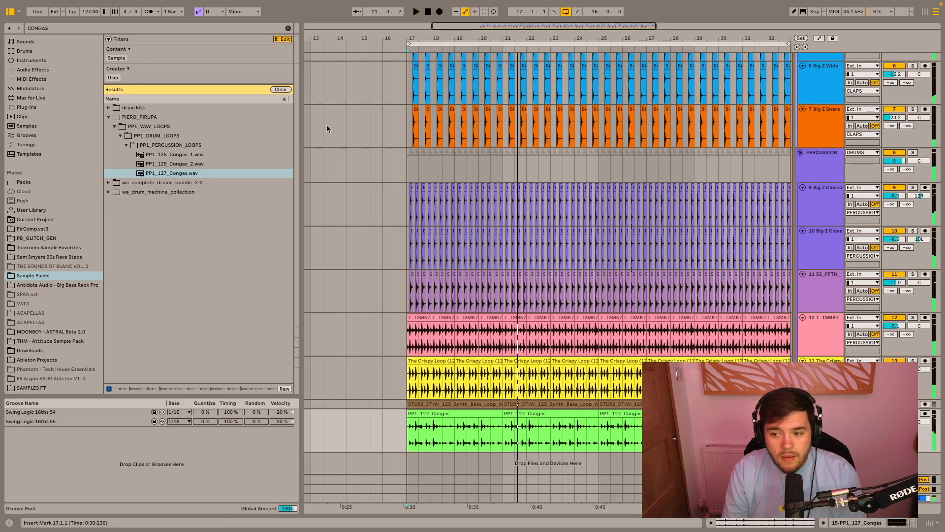
# - Duplicate the edited congas clip three times over the old copies up to bar 33 and return the insert mark to bar 17
pyautogui.click(444, 414)
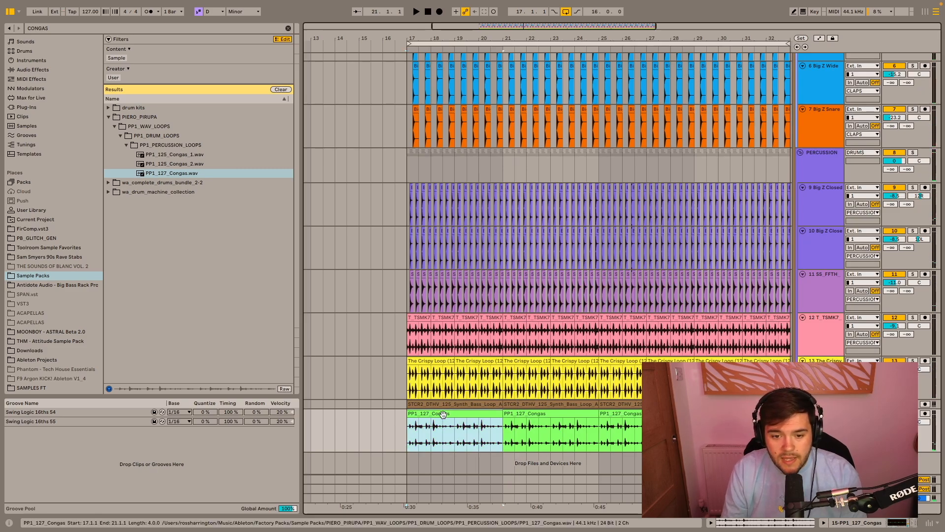
pyautogui.press('super+d')
pyautogui.press('super+d')
pyautogui.press('super+d')
pyautogui.hscroll(-4, 456, 414)
pyautogui.hscroll(3, 456, 414)
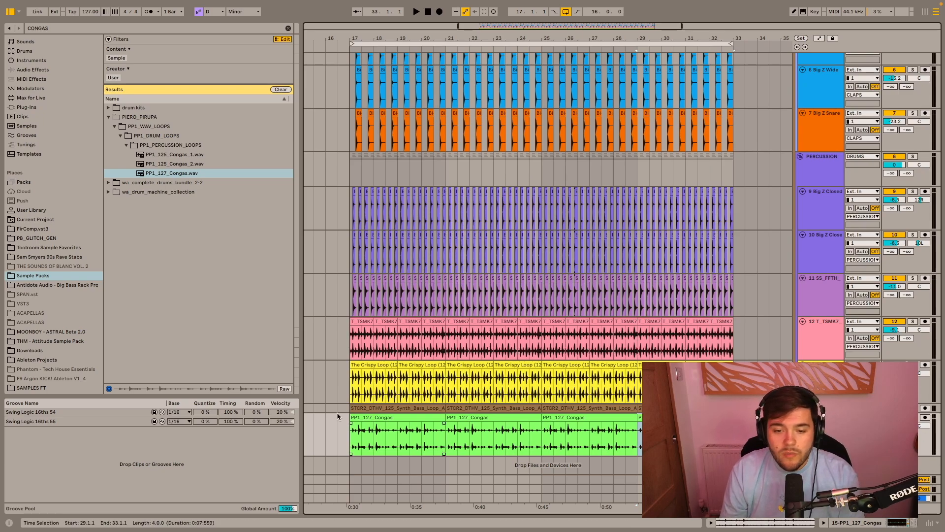
pyautogui.click(355, 439)
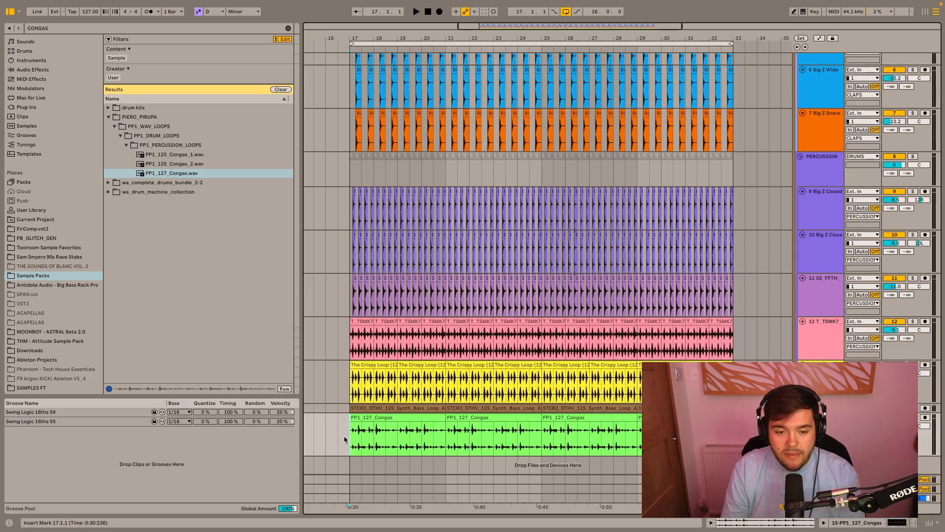
# - Set the congas track's volume to -7.1 dB during playback and move it into the PERCUSSION group beneath the T_TSMK7 top loop track
pyautogui.press('space')
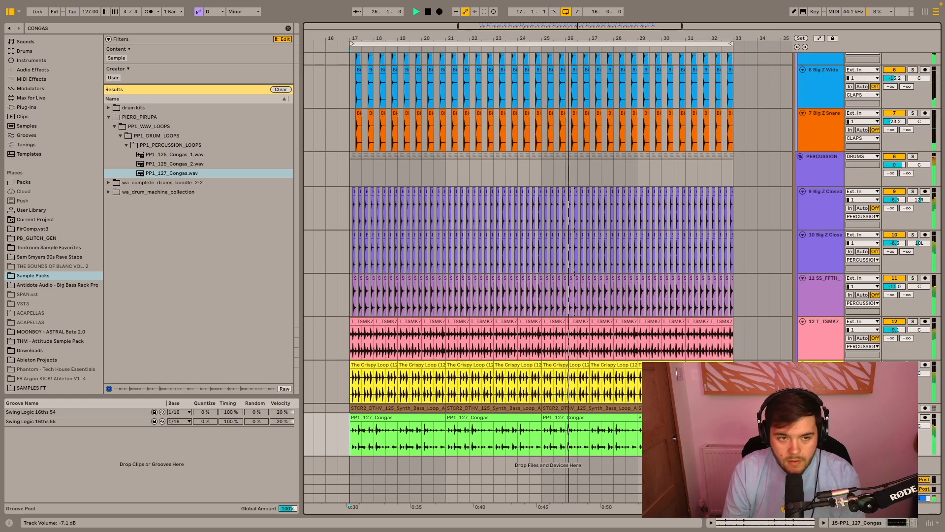
pyautogui.moveTo(823, 417); pyautogui.dragTo(823, 364)
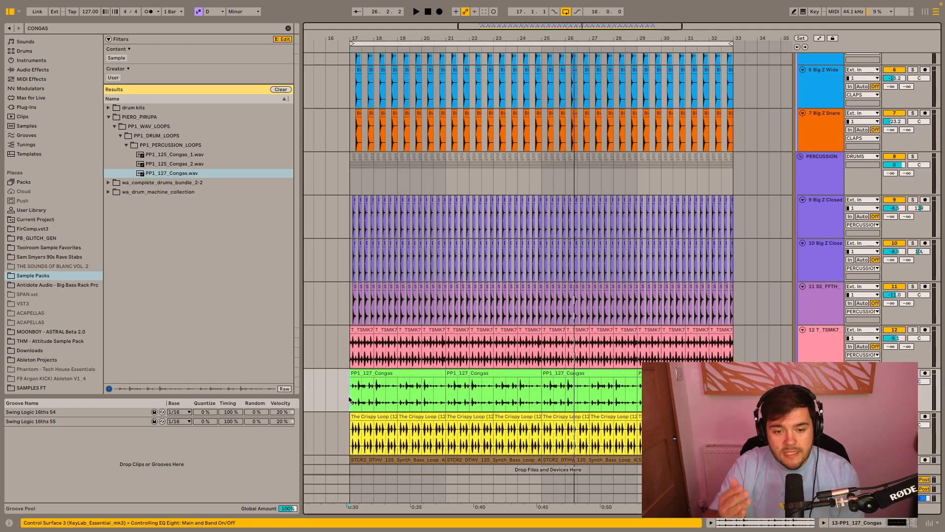
pyautogui.press('space')
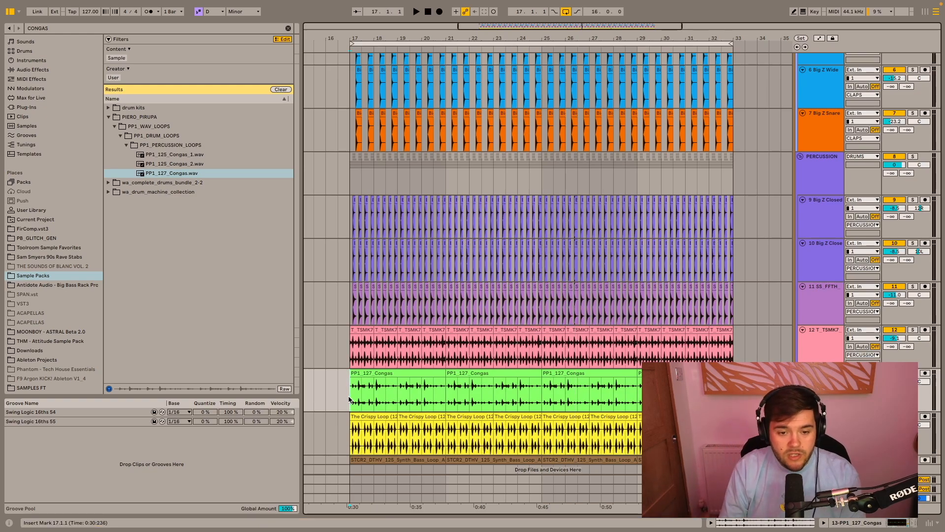
pyautogui.press('space')
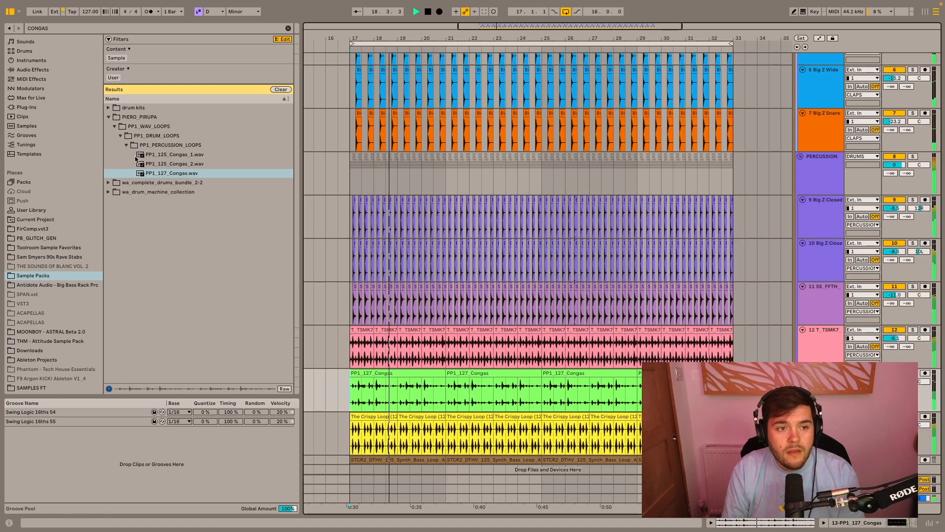
# - Collapse the PIERO_PIRUPA congas folders, stop playback and search the sample packs for RIMSHOT
pyautogui.click(124, 144)
pyautogui.click(114, 126)
pyautogui.click(108, 117)
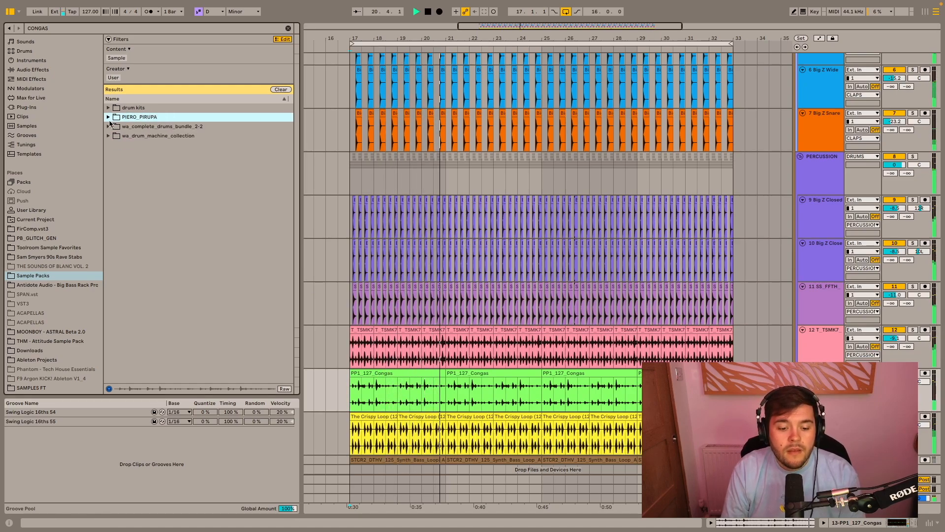
pyautogui.press('space')
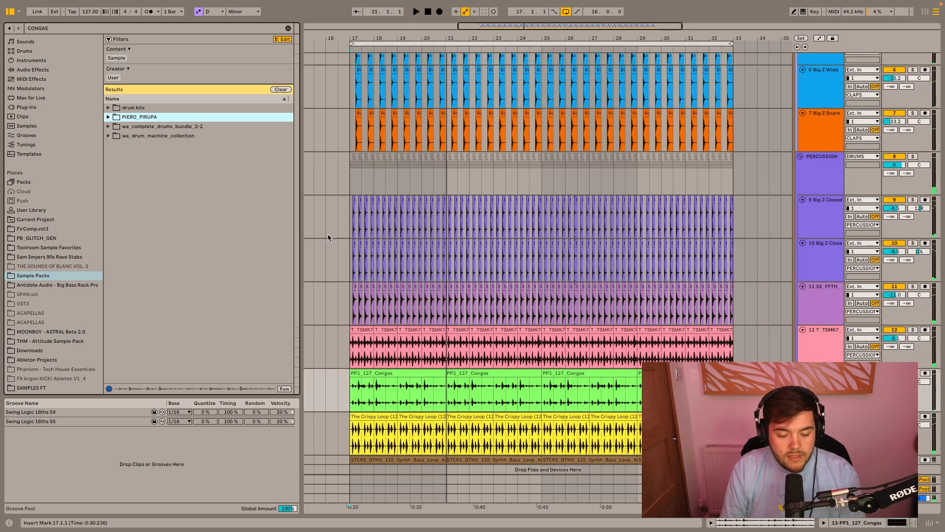
pyautogui.click(288, 28)
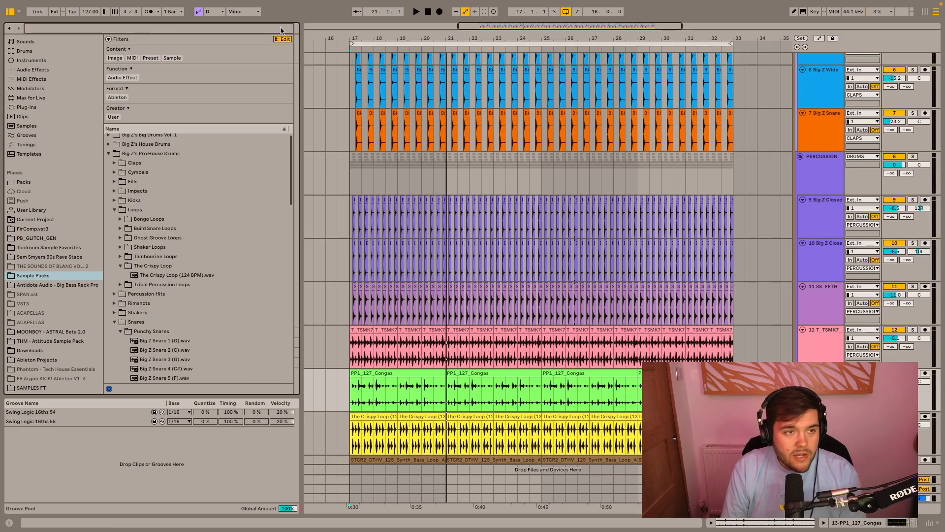
pyautogui.write('RIMSHOT')
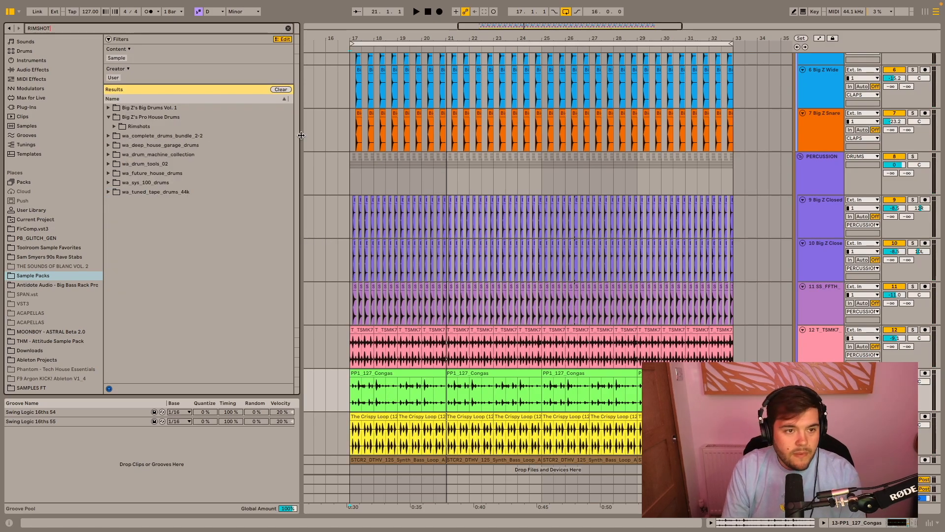
# - Audition the first few rimshot samples in the Big Z's Pro House Drums pack
pyautogui.click(114, 126)
pyautogui.click(131, 136)
pyautogui.click(161, 147)
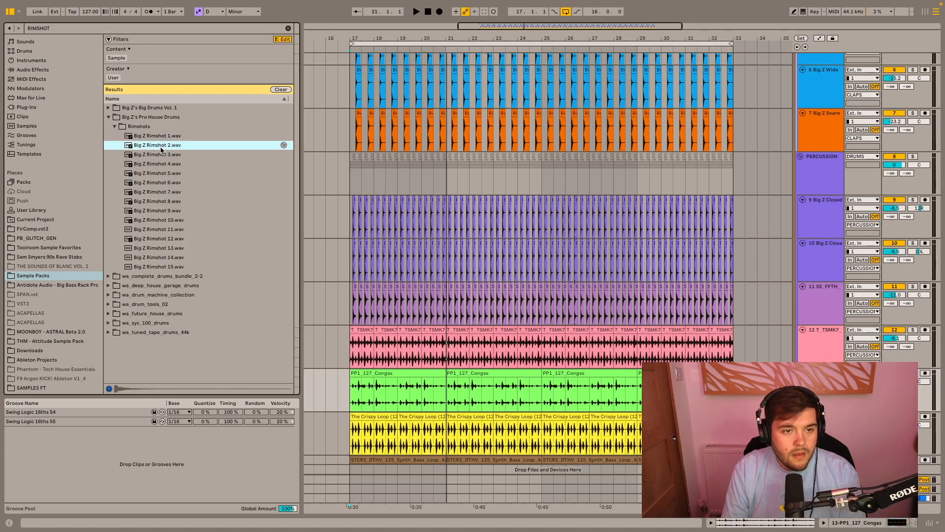
pyautogui.click(163, 157)
pyautogui.click(159, 144)
# - Place Big Z Rimshot 2.wav on a new track, shift the clip to start at 18.4.3 and listen from bar 17
pyautogui.moveTo(150, 146); pyautogui.dragTo(365, 452)
pyautogui.scroll(3, 365, 450)
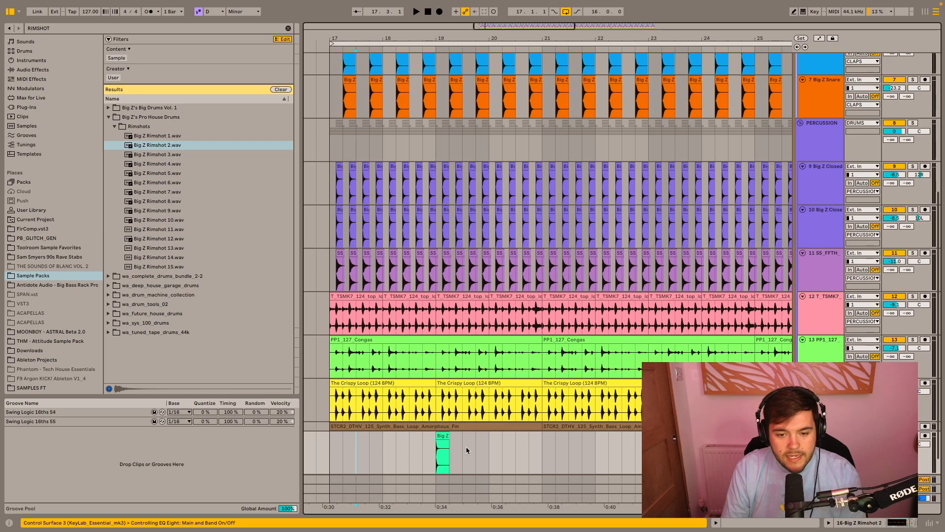
pyautogui.scroll(2, 443, 441)
pyautogui.moveTo(440, 434); pyautogui.dragTo(431, 435)
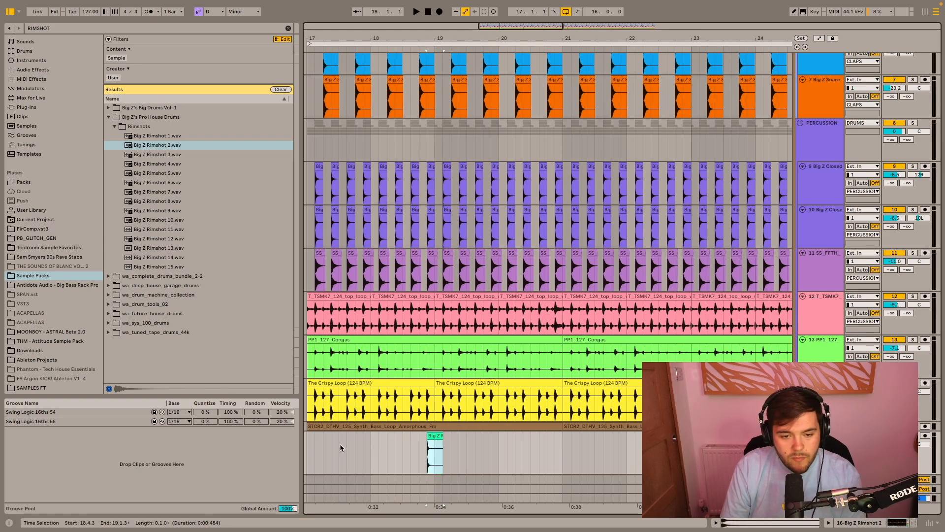
pyautogui.hscroll(-2, 339, 446)
pyautogui.click(339, 446)
pyautogui.click(330, 446)
pyautogui.press('space')
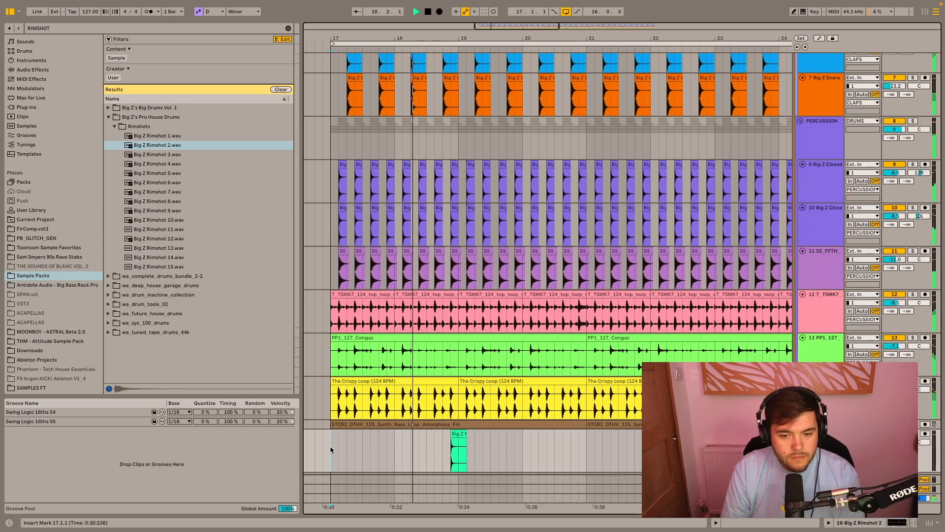
pyautogui.press('space')
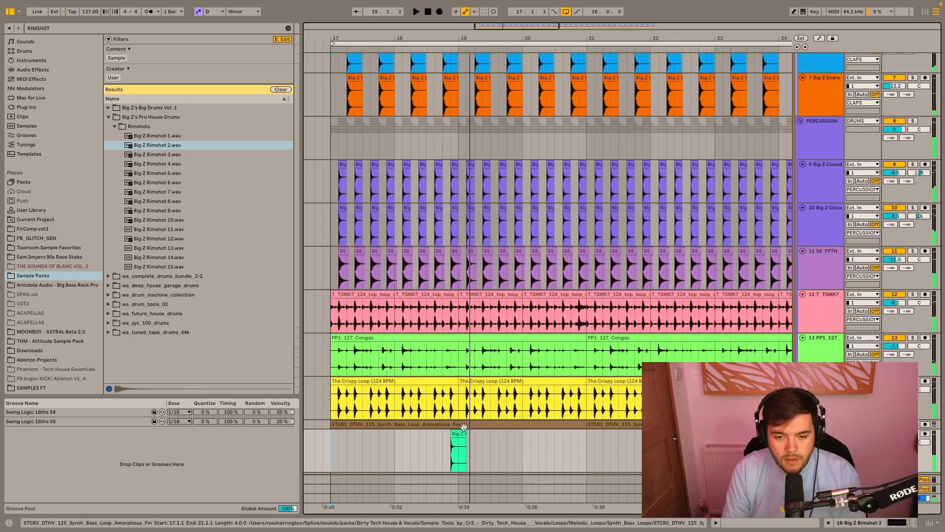
# - Move the rimshot clip to start at 18.4.4 and play the section leading into it
pyautogui.scroll(4, 463, 436)
pyautogui.moveTo(435, 436); pyautogui.dragTo(445, 438)
pyautogui.scroll(-5, 445, 438)
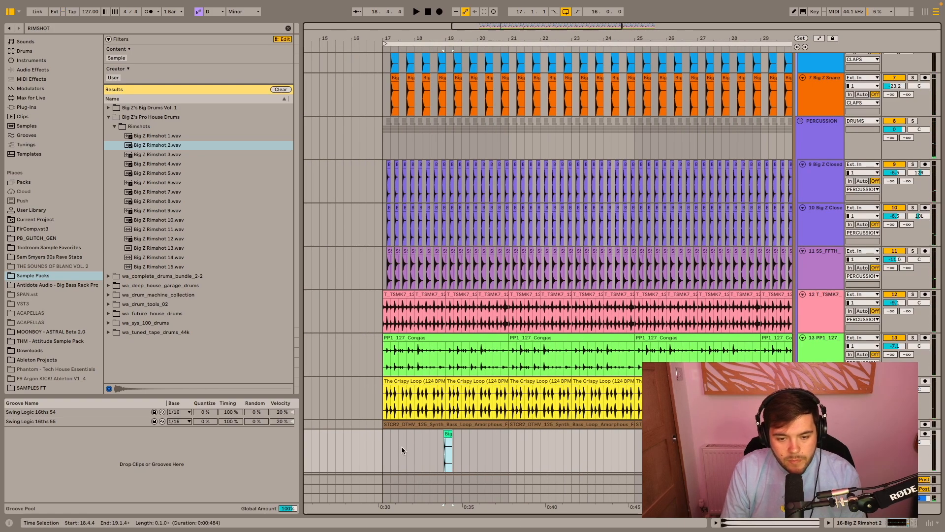
pyautogui.click(428, 445)
pyautogui.press('space')
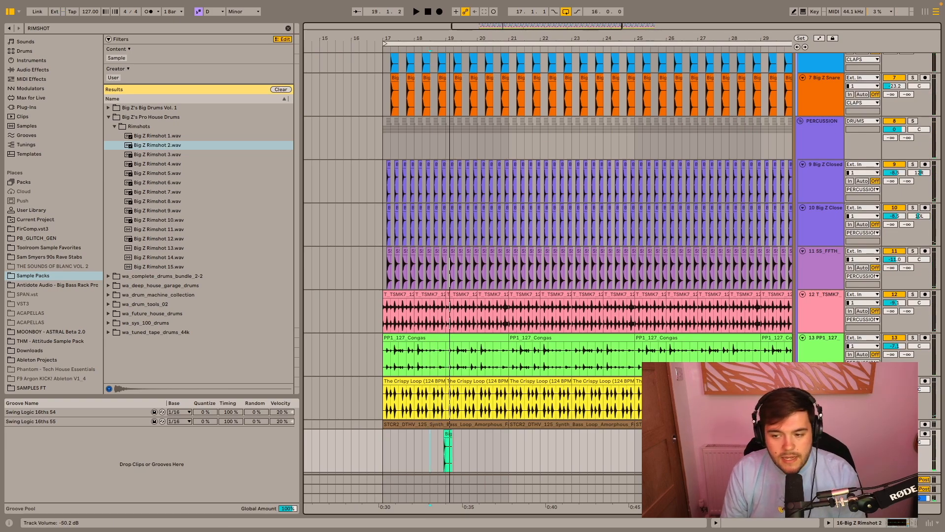
# - Shorten the loop to bars 17 to 19 and set the rimshot track's volume to -16.7 dB during playback
pyautogui.scroll(-5, 536, 155)
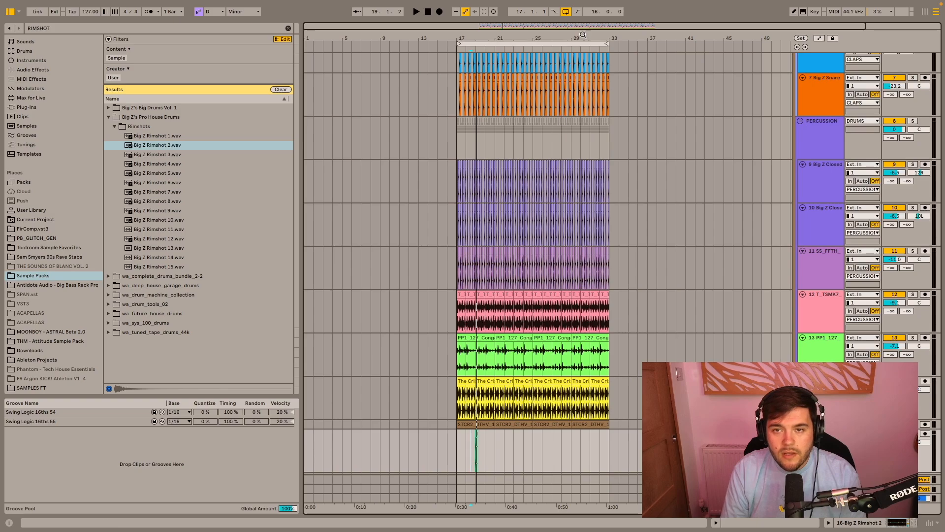
pyautogui.moveTo(602, 45); pyautogui.dragTo(487, 45)
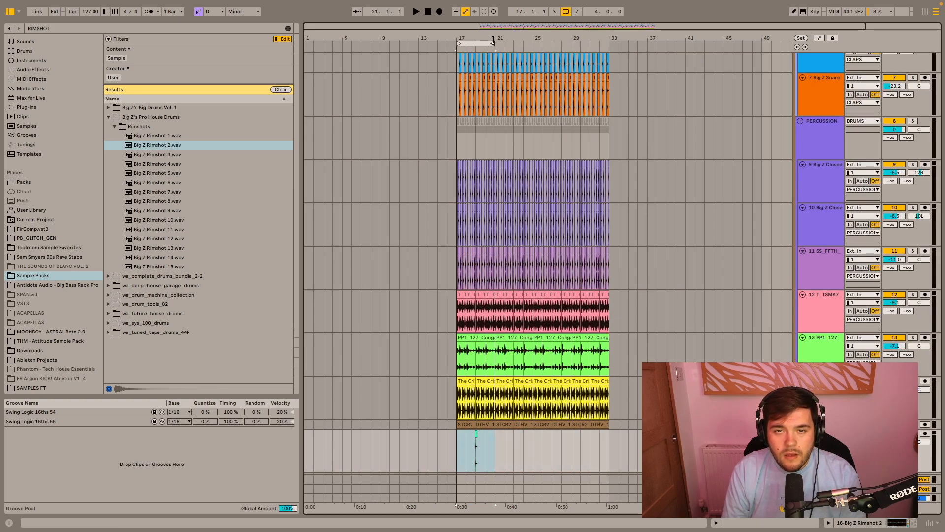
pyautogui.scroll(5, 520, 231)
pyautogui.moveTo(470, 44); pyautogui.dragTo(420, 43)
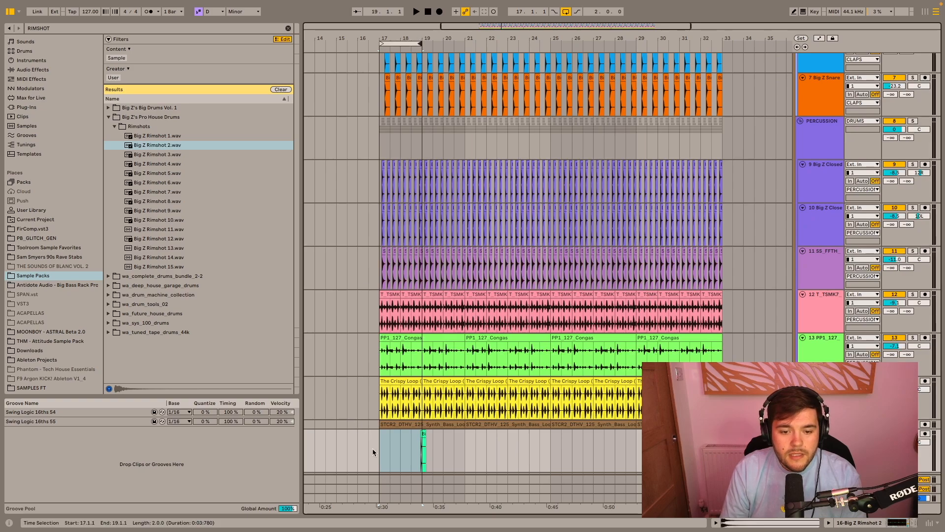
pyautogui.press('space')
pyautogui.moveTo(895, 442)
pyautogui.mouseDown()
pyautogui.moveTo(894, 466)
pyautogui.moveTo(894, 455)
pyautogui.mouseUp()
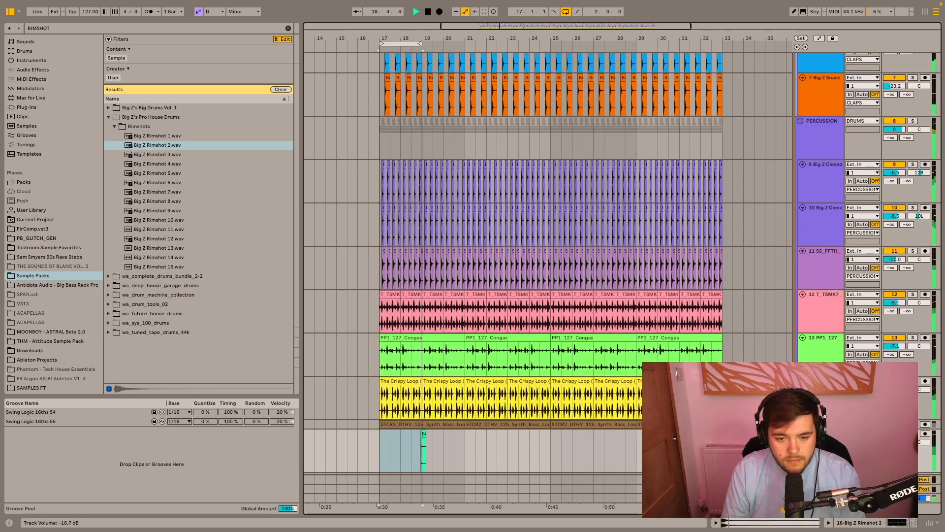
pyautogui.press('space')
# - Duplicate bars 17 to 21 of the rimshot track three times and extend the loop to bar 33
pyautogui.moveTo(456, 444)
pyautogui.mouseDown()
pyautogui.moveTo(380, 445)
pyautogui.moveTo(466, 445)
pyautogui.mouseUp()
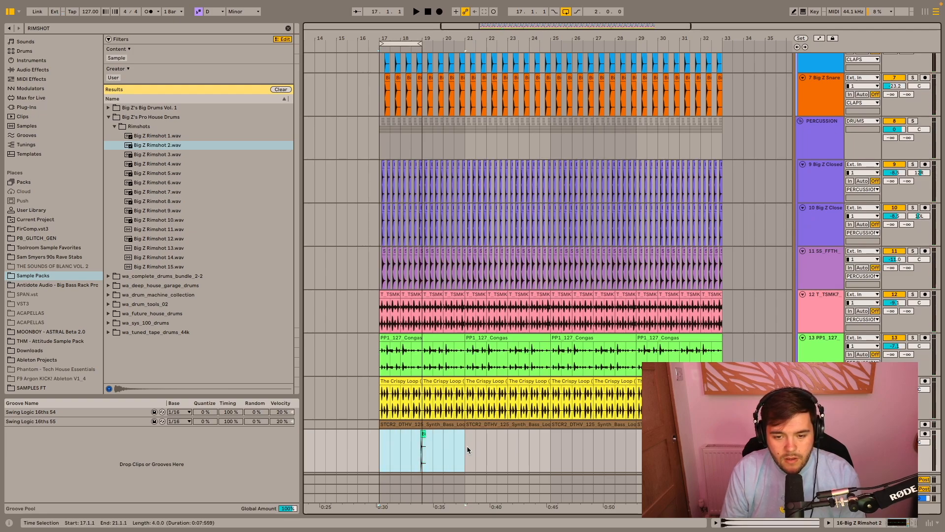
pyautogui.hotkey('ctrl', 'd')
pyautogui.hotkey('ctrl', 'd')
pyautogui.hotkey('ctrl', 'd')
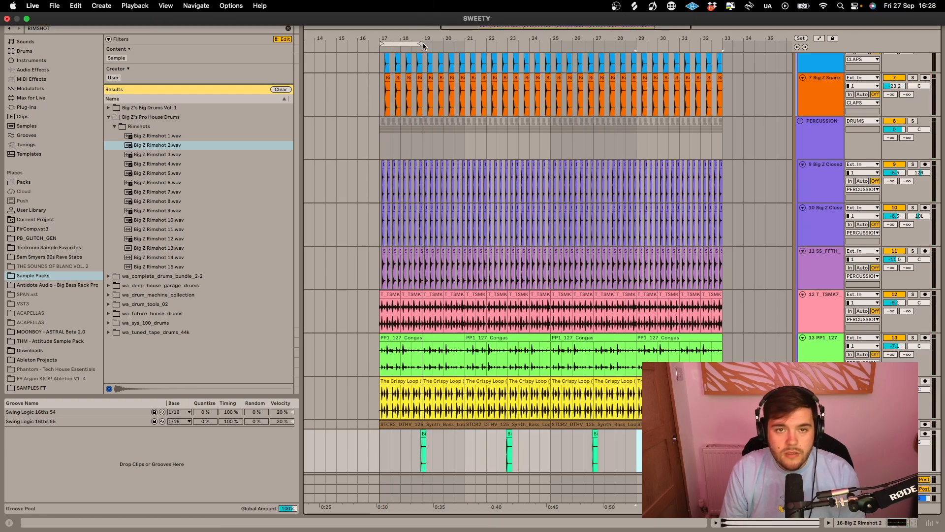
pyautogui.moveTo(419, 43); pyautogui.dragTo(725, 49)
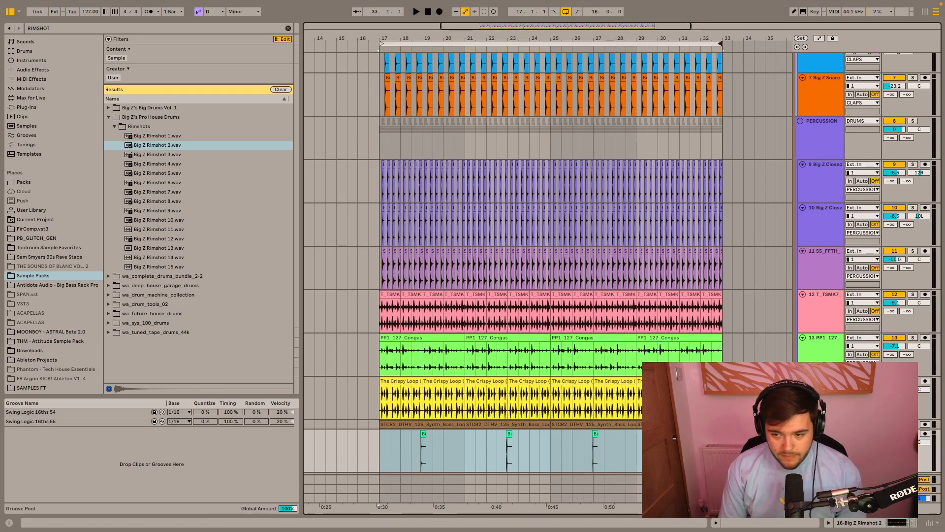
# - Move the rimshot track into the PERCUSSION group beneath the congas track and play the drums from bar 17
pyautogui.moveTo(823, 434); pyautogui.dragTo(823, 378)
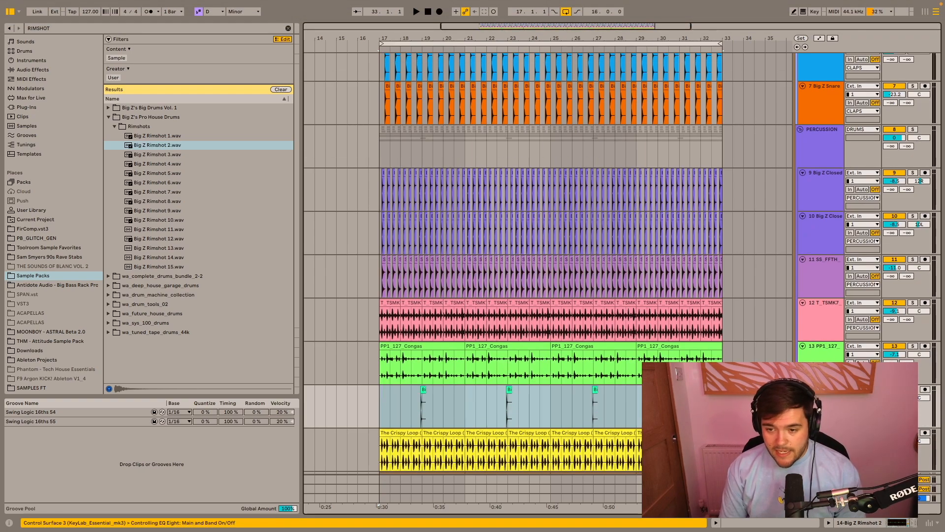
pyautogui.click(380, 407)
pyautogui.press('space')
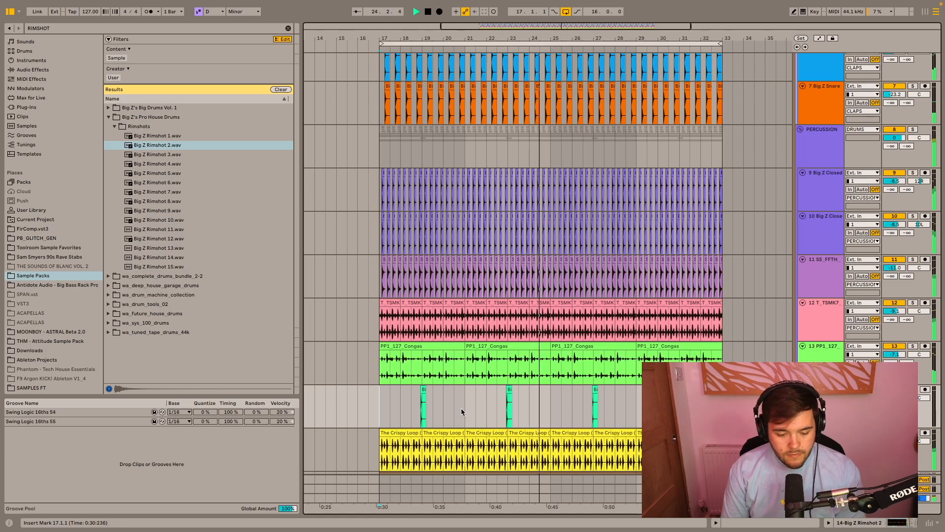
pyautogui.press('space')
# - Search the plug-ins for SATURN and add Saturn 2 at the end of the SOBV2_KICK track's effect chain
pyautogui.scroll(-1, 461, 408)
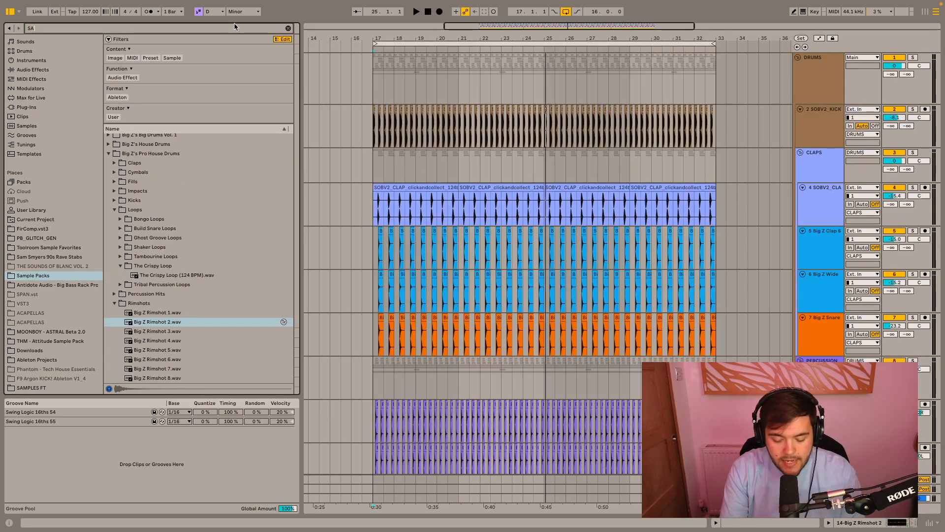
pyautogui.write('TURN')
pyautogui.click(37, 108)
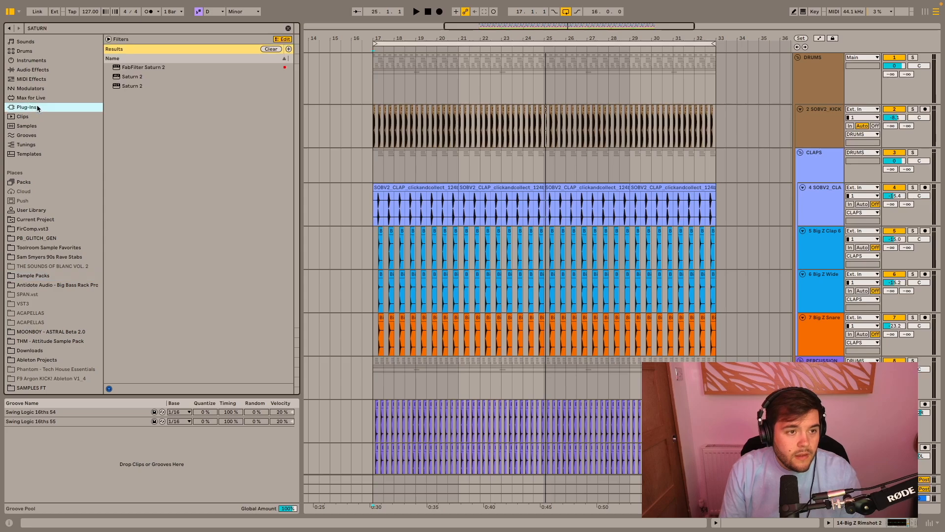
pyautogui.doubleClick(133, 86)
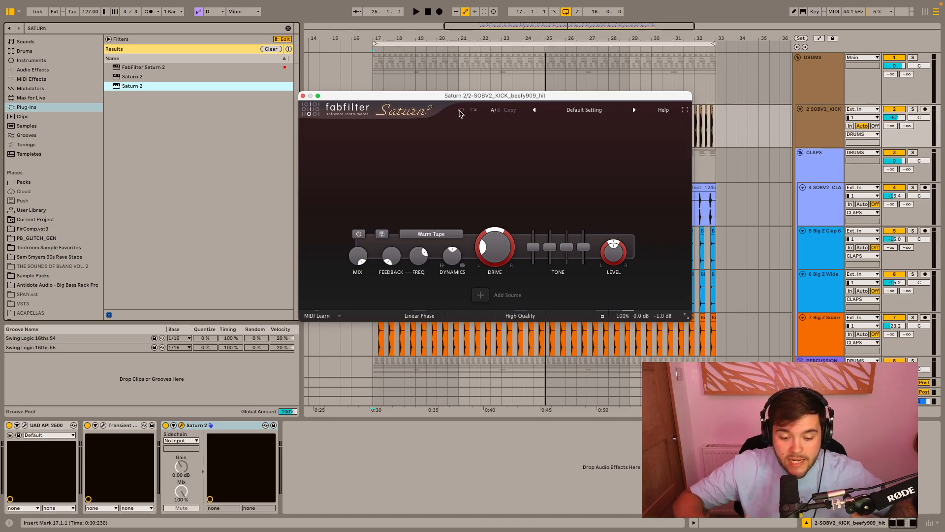
pyautogui.moveTo(460, 96); pyautogui.dragTo(452, 77)
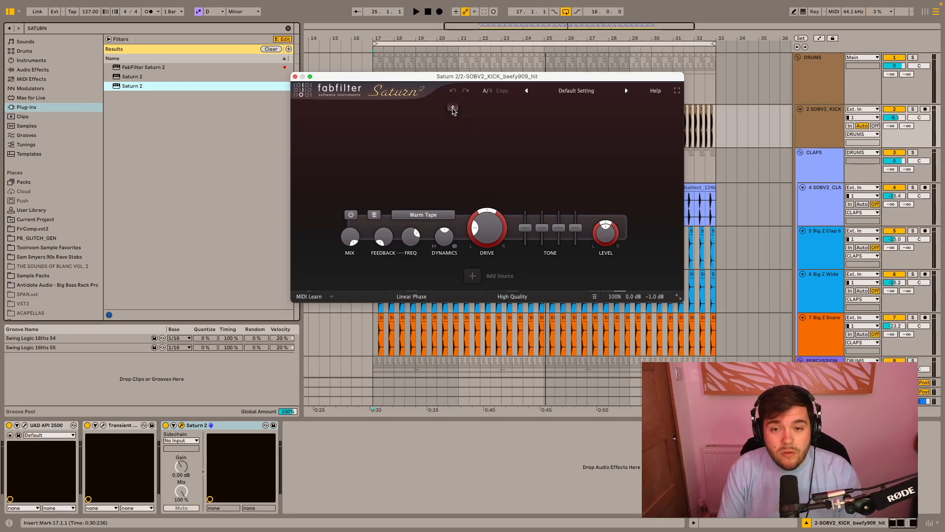
# - Split Saturn 2 into two bands during playback, test band 2's level at +36 dB and pull it back to a slight boost
pyautogui.press('space')
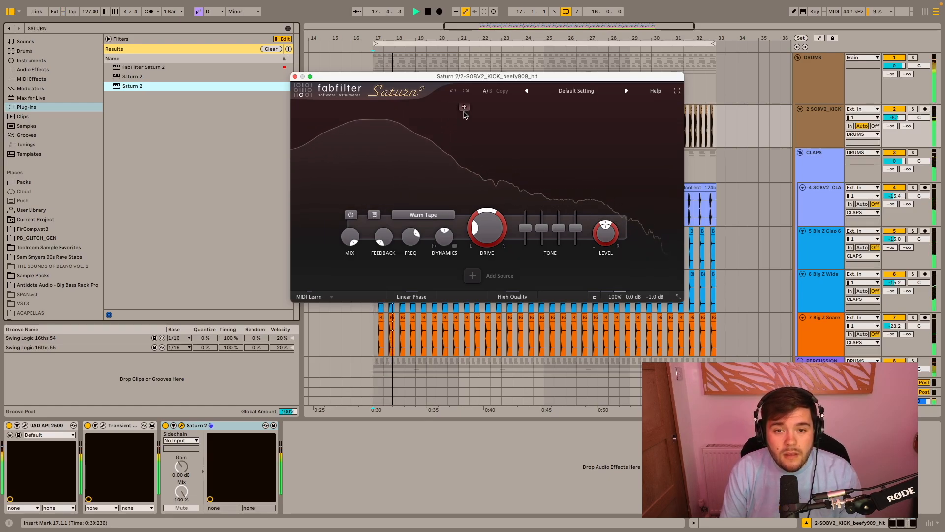
pyautogui.click(464, 109)
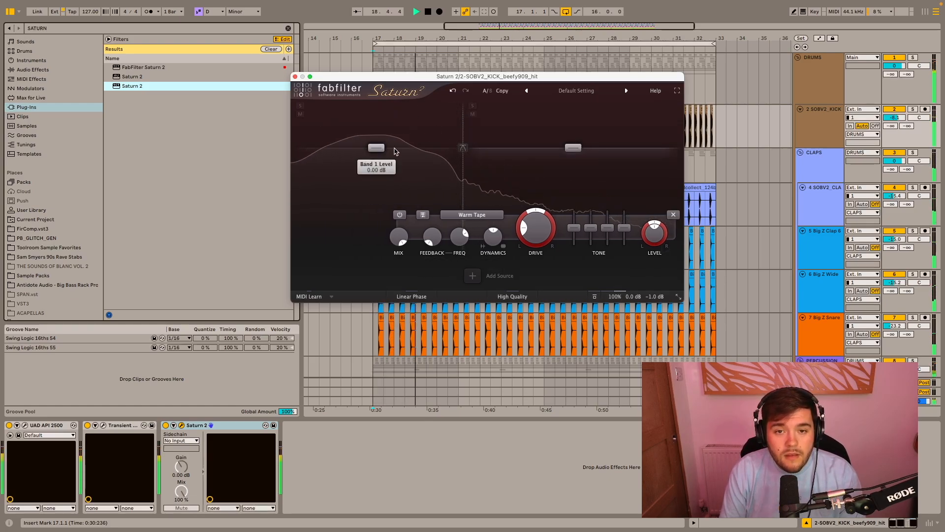
pyautogui.moveTo(576, 149); pyautogui.dragTo(577, 87)
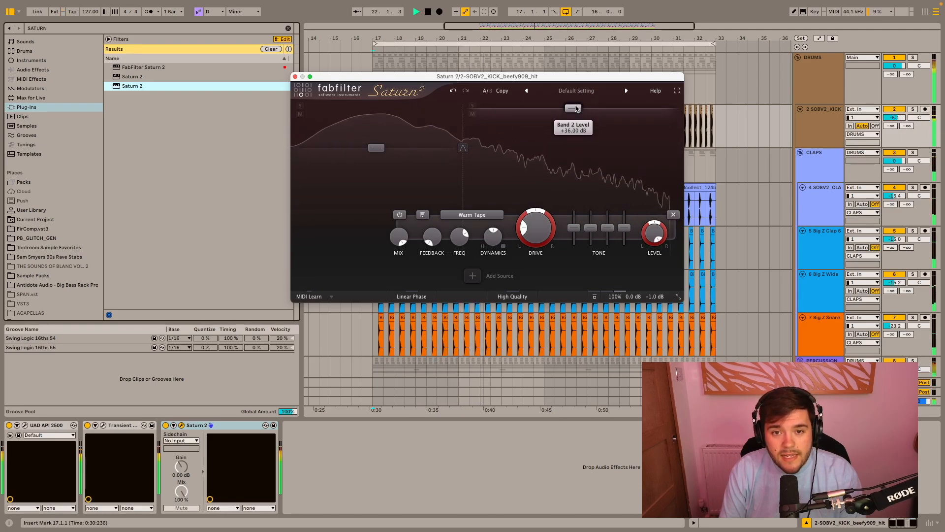
pyautogui.moveTo(575, 107); pyautogui.dragTo(574, 144)
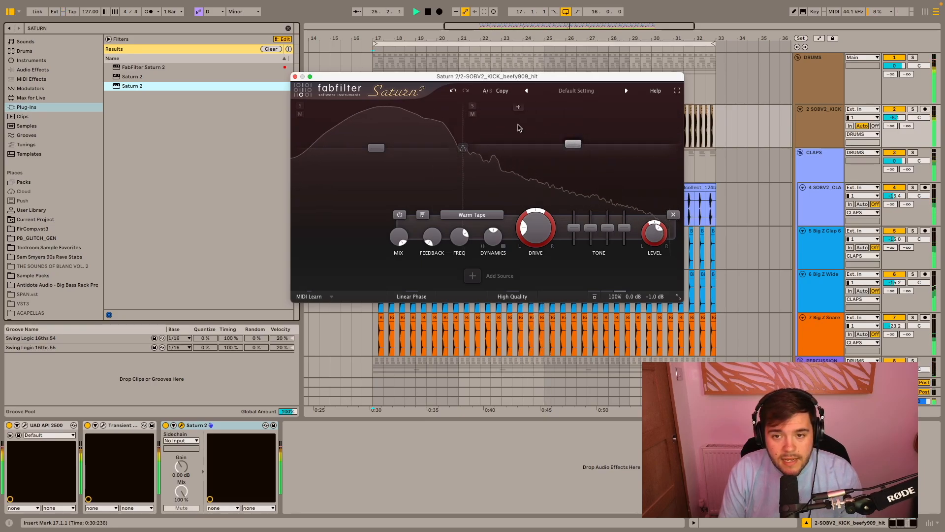
# - Move Saturn 2's crossover slightly higher, set band 2's level to +3.95 dB, then close the plug-in window and stop playback
pyautogui.moveTo(463, 132); pyautogui.dragTo(475, 129)
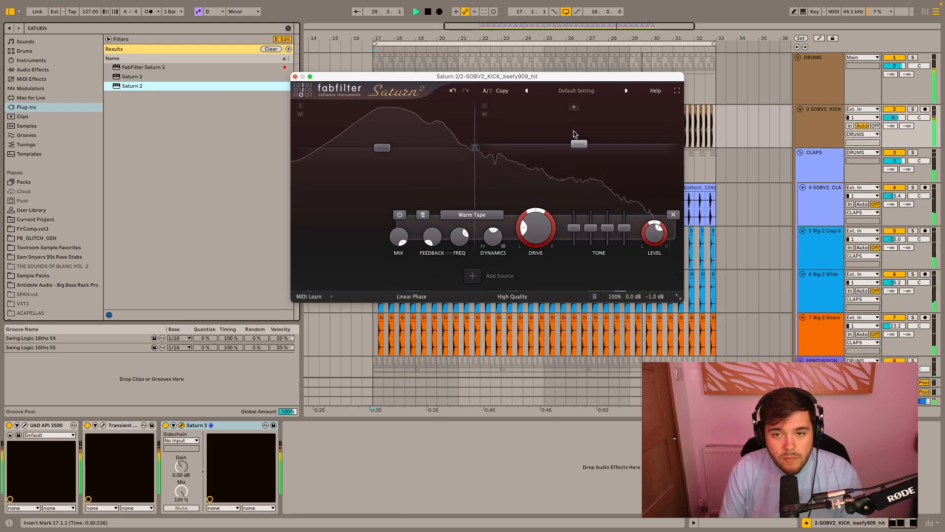
pyautogui.moveTo(578, 142); pyautogui.dragTo(573, 139)
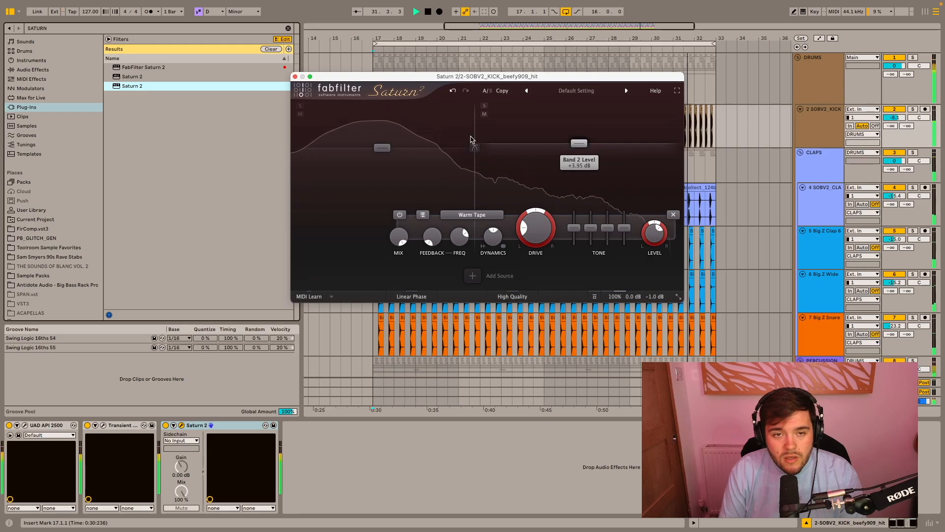
pyautogui.click(295, 76)
pyautogui.press('space')
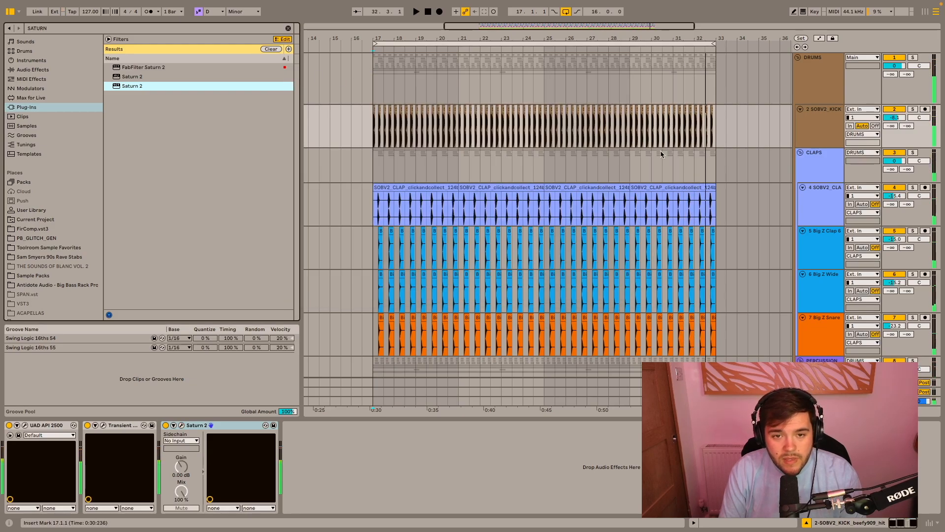
# - Add Saturn 2 to the CLAPS group and move its band 1 crossover up to about 1512 Hz
pyautogui.click(811, 167)
pyautogui.moveTo(131, 89); pyautogui.dragTo(417, 164)
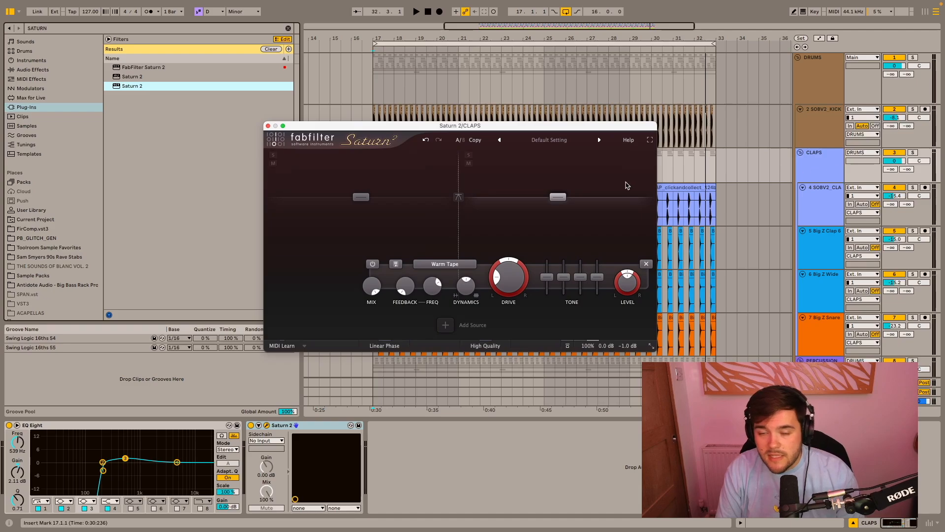
pyautogui.moveTo(459, 172); pyautogui.dragTo(511, 169)
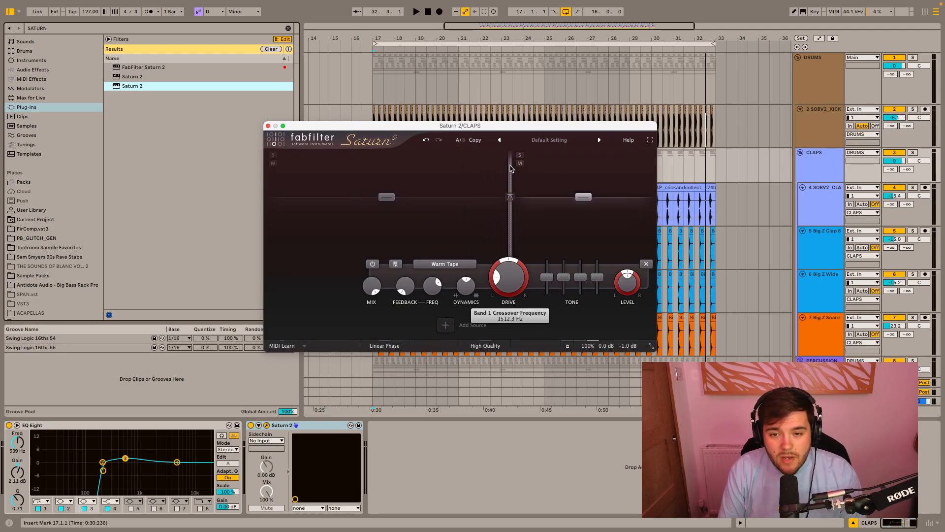
# - Raise band 2's level to +4.61 dB during playback, then close the plug-in window and stop playback
pyautogui.press('space')
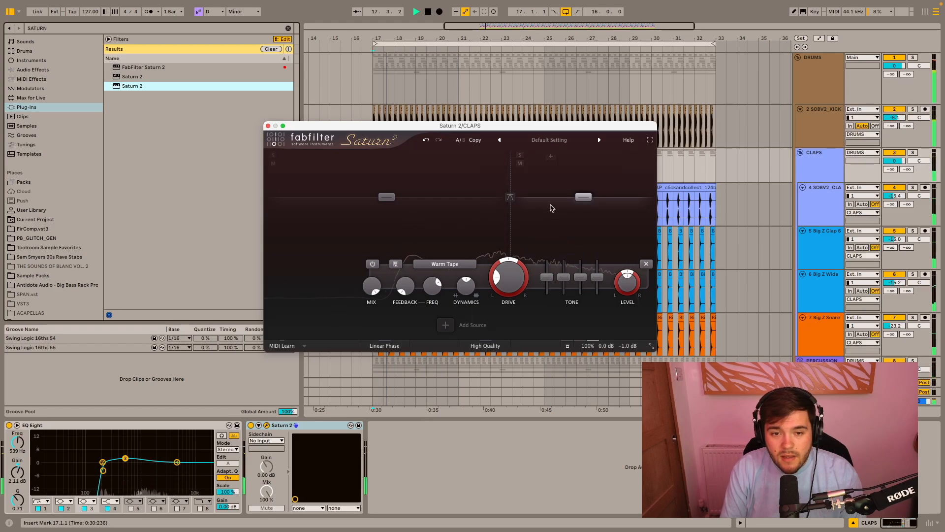
pyautogui.moveTo(582, 195)
pyautogui.mouseDown()
pyautogui.moveTo(581, 161)
pyautogui.moveTo(579, 193)
pyautogui.mouseUp()
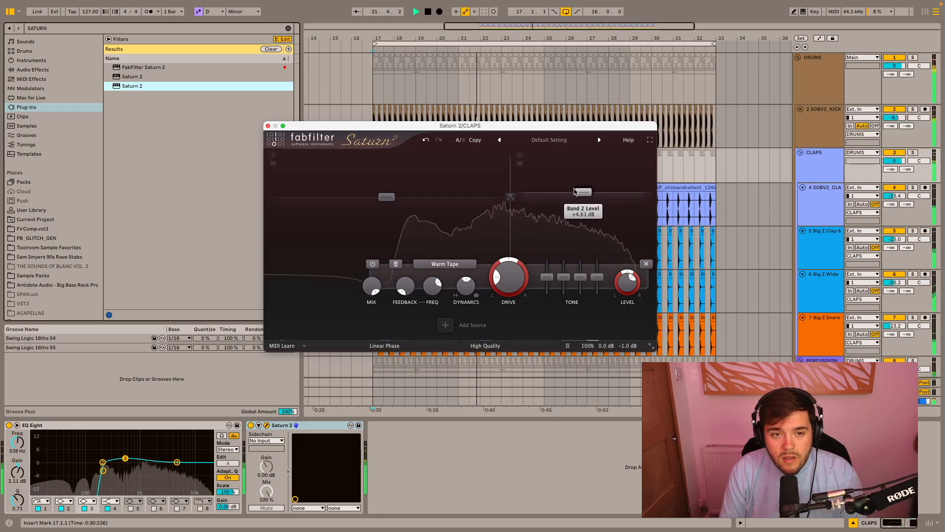
pyautogui.click(268, 125)
pyautogui.press('space')
# - Add Saturn 2 to the end of the PERCUSSION group's effect chain
pyautogui.scroll(-5, 771, 166)
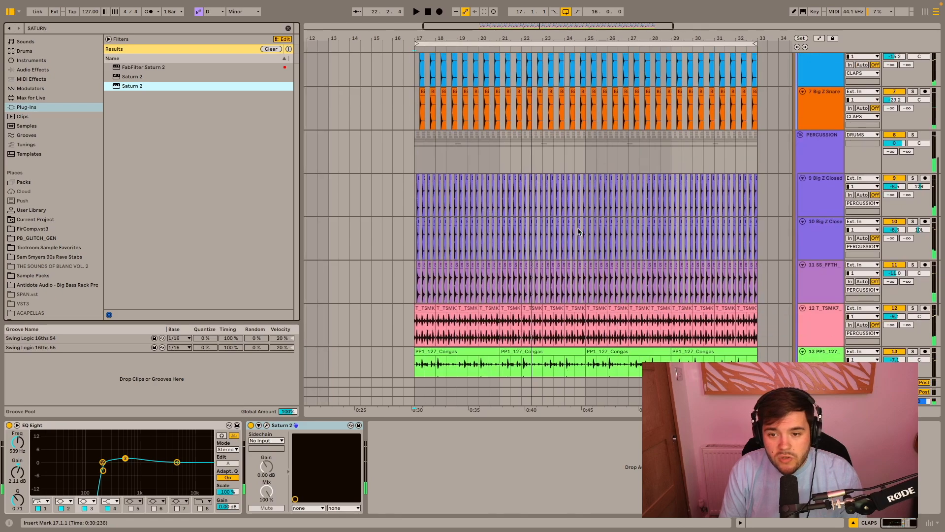
pyautogui.click(821, 162)
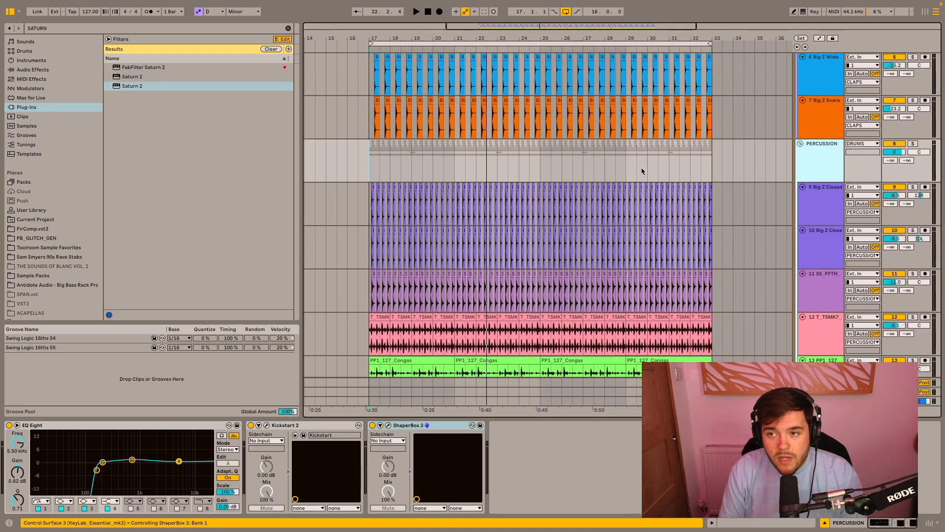
pyautogui.doubleClick(194, 86)
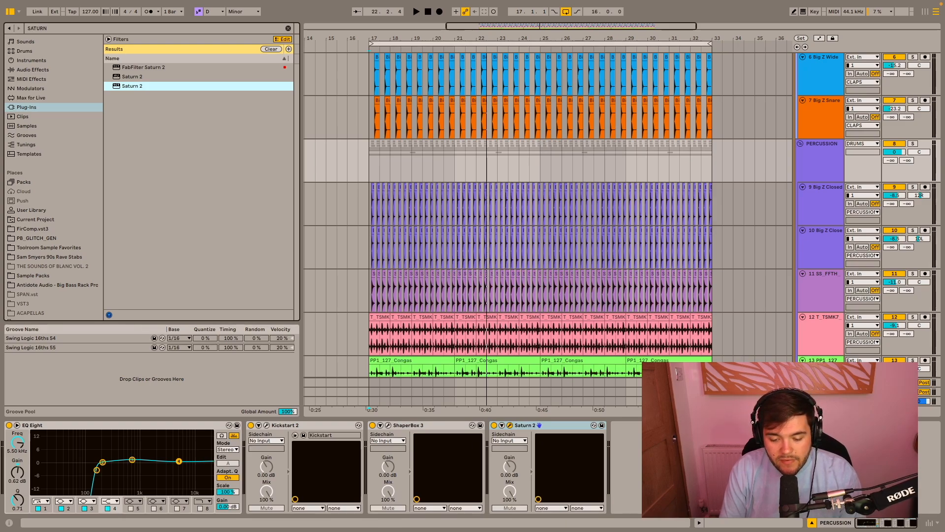
# - Play the drums from bar 17 and lower the PERCUSSION group's volume slightly
pyautogui.press('space')
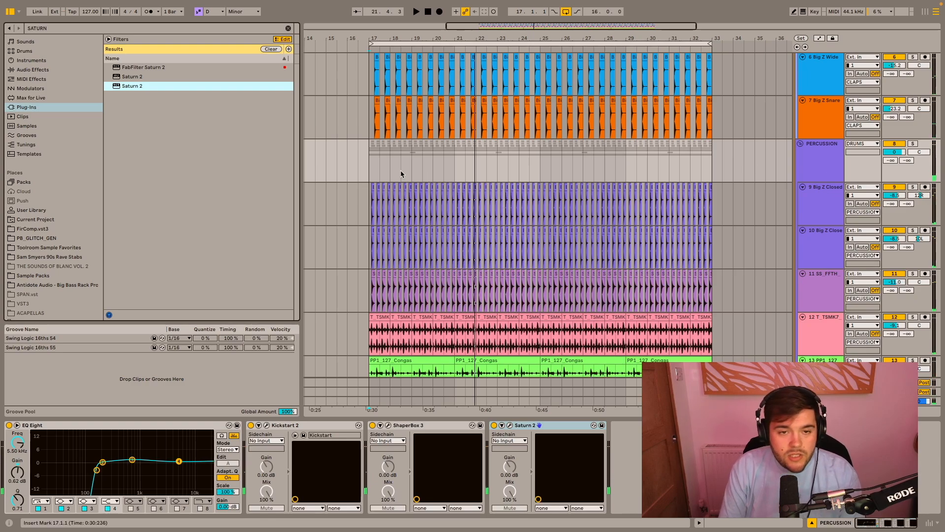
pyautogui.click(372, 162)
pyautogui.press('space')
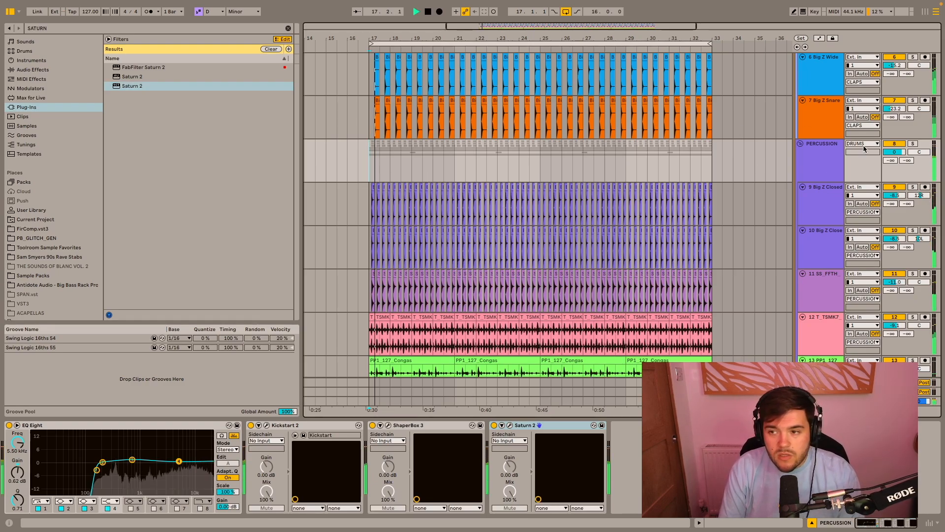
pyautogui.moveTo(894, 153); pyautogui.dragTo(895, 156)
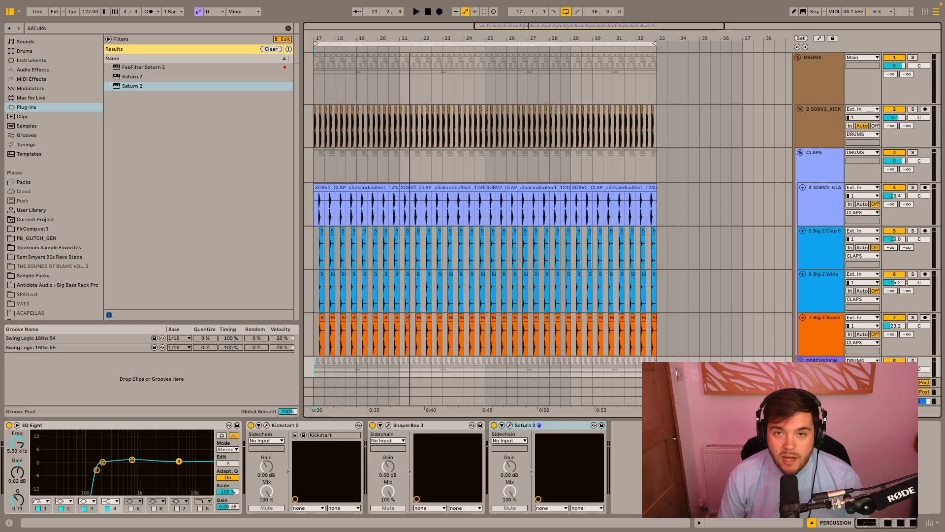
# - Search the plug-ins for ROOM and add ValhallaRoom to the DRUMS group
pyautogui.click(288, 28)
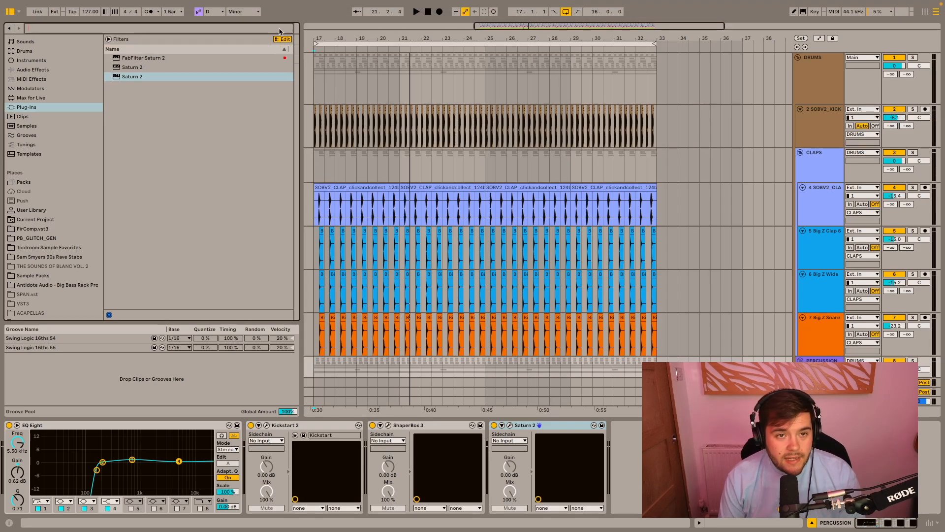
pyautogui.write('ROOM')
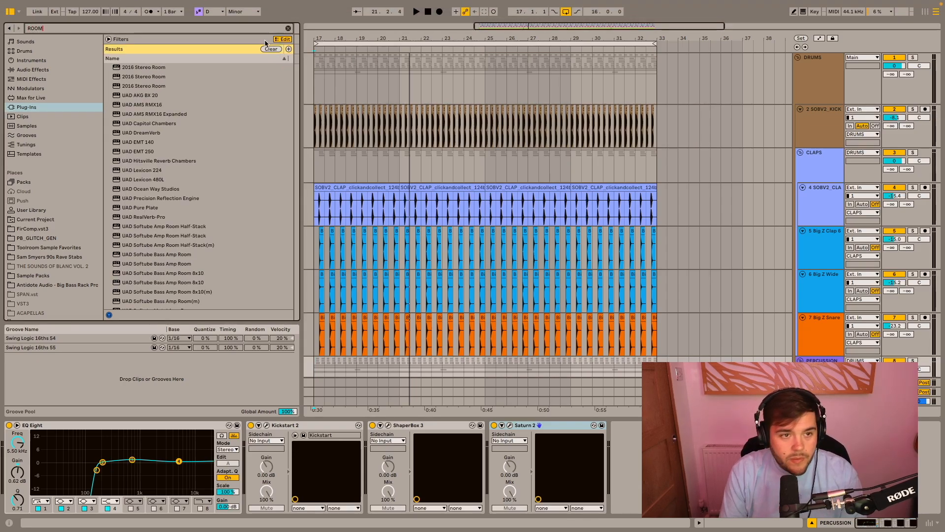
pyautogui.scroll(-5, 162, 236)
pyautogui.click(142, 286)
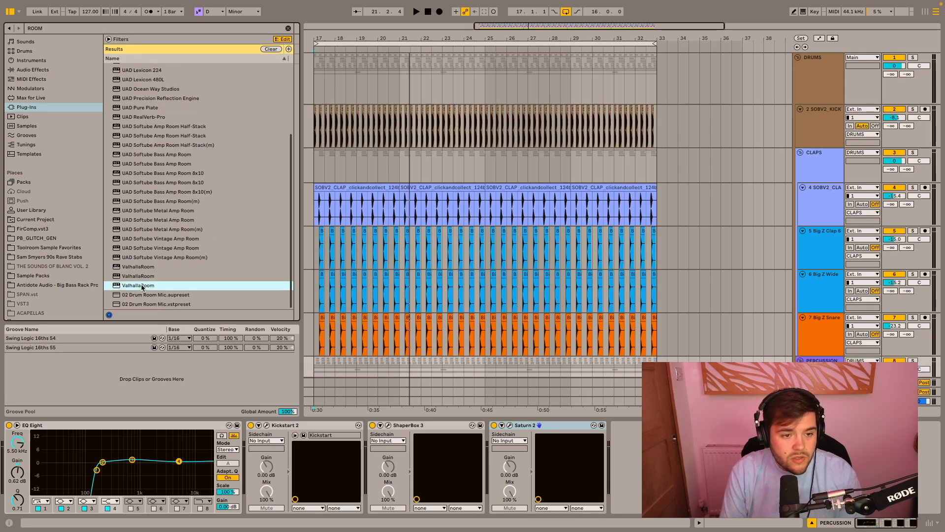
pyautogui.moveTo(455, 86); pyautogui.dragTo(455, 87)
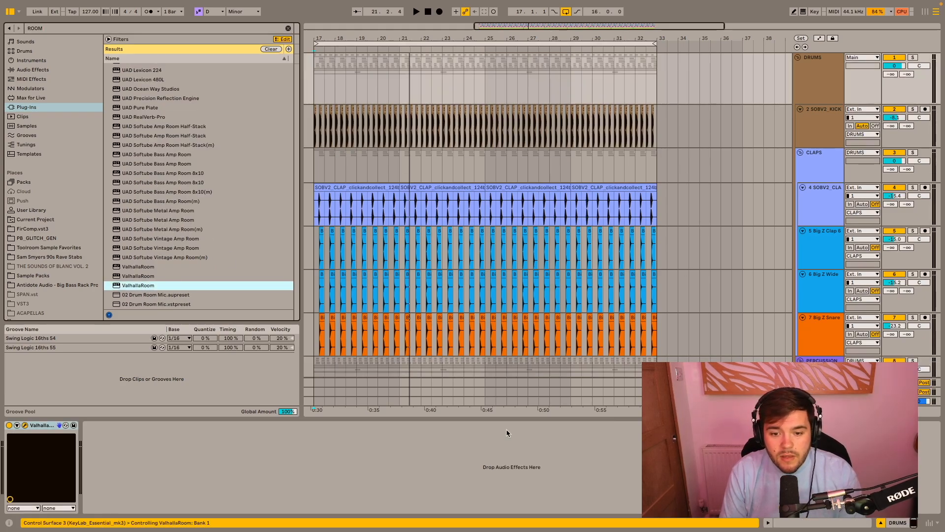
# - Play the looped drums to check the sound of the DRUMS group with ValhallaRoom
pyautogui.scroll(-10, 788, 216)
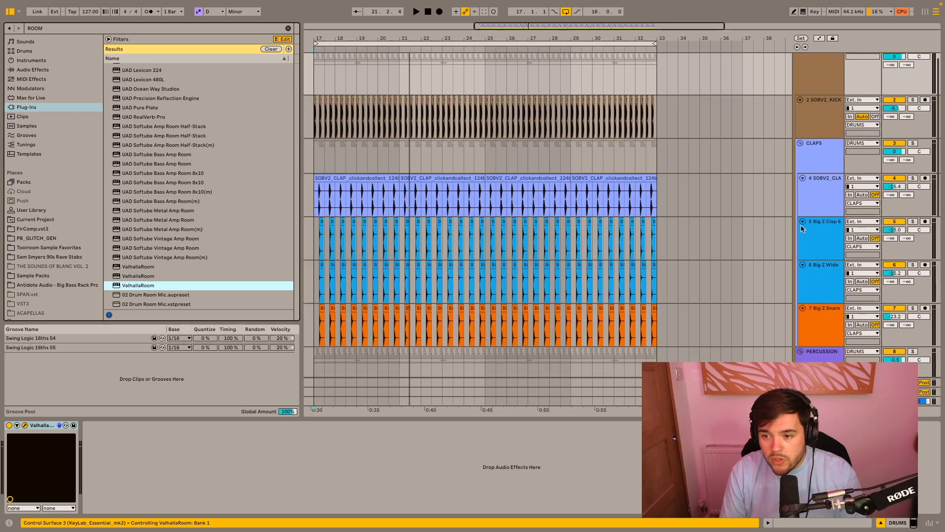
pyautogui.scroll(10, 801, 224)
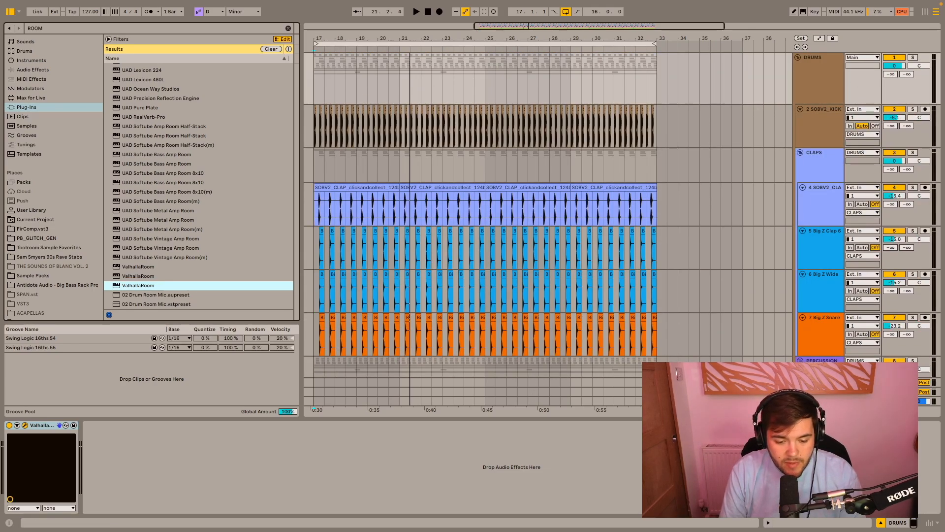
pyautogui.press('space')
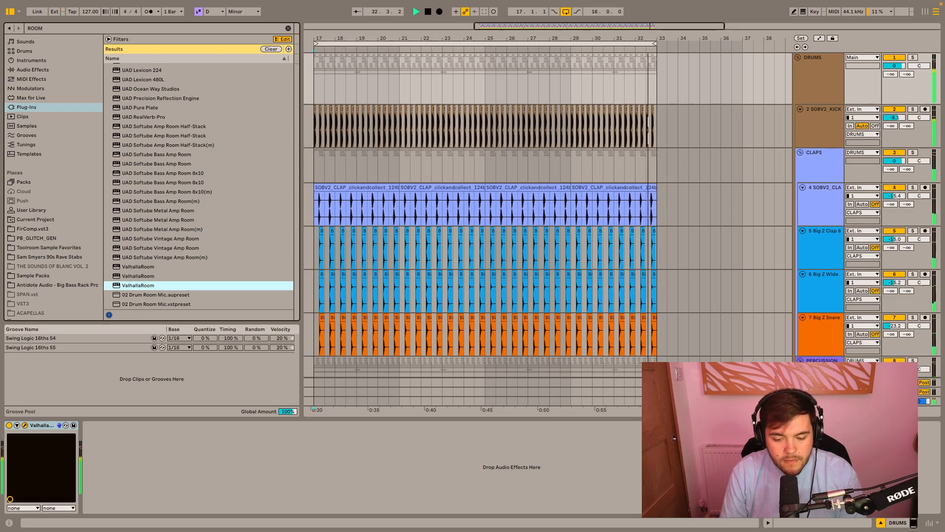
pyautogui.press('space')
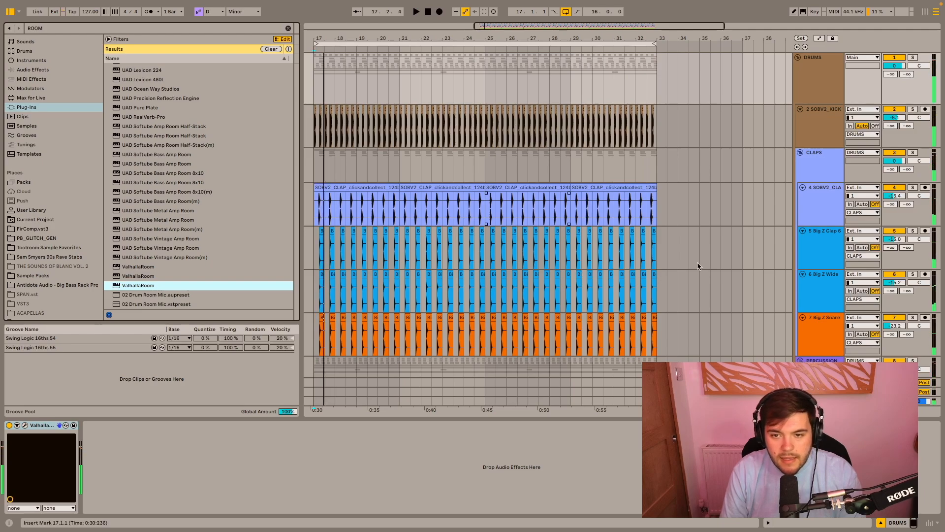
# - Activate the STCR2 synth bass loop on track 16 and play it together with the drums
pyautogui.scroll(-10, 699, 266)
pyautogui.hscroll(-6, 699, 266)
pyautogui.hscroll(5, 699, 266)
pyautogui.click(897, 352)
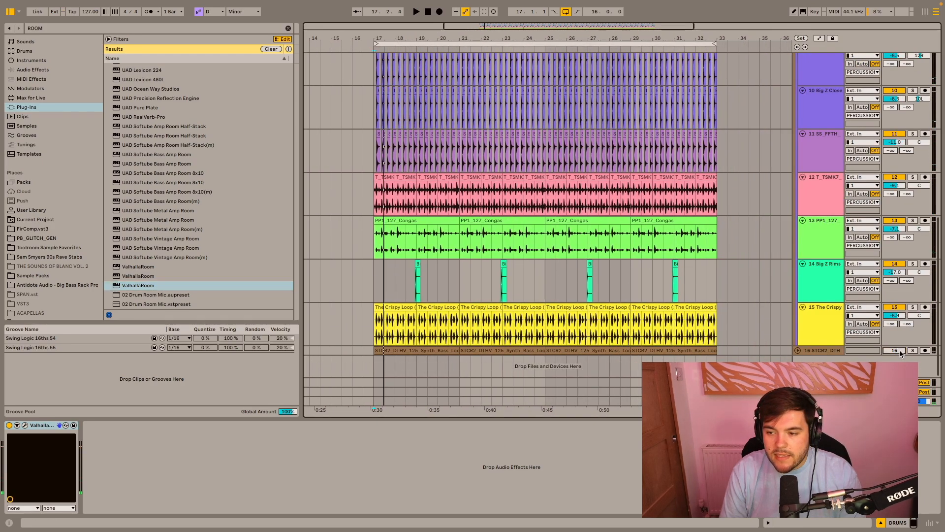
pyautogui.press('space')
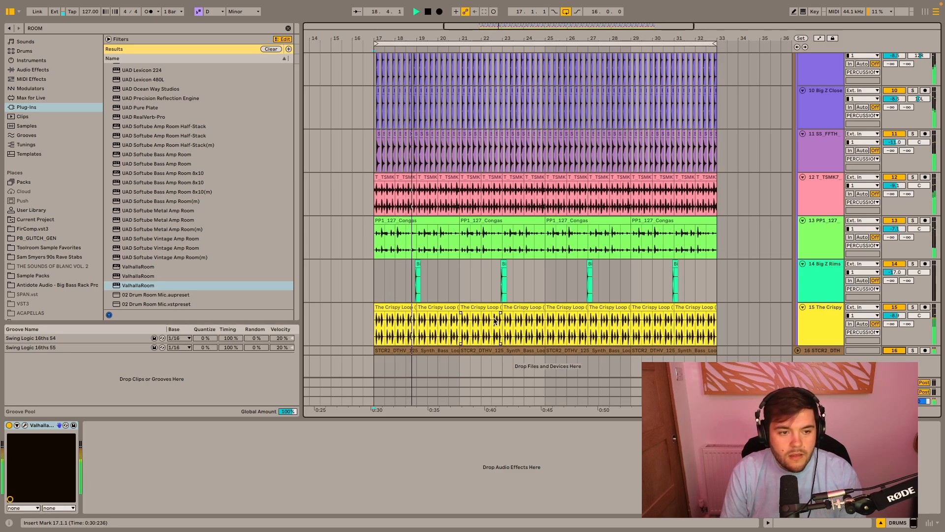
pyautogui.scroll(10, 592, 261)
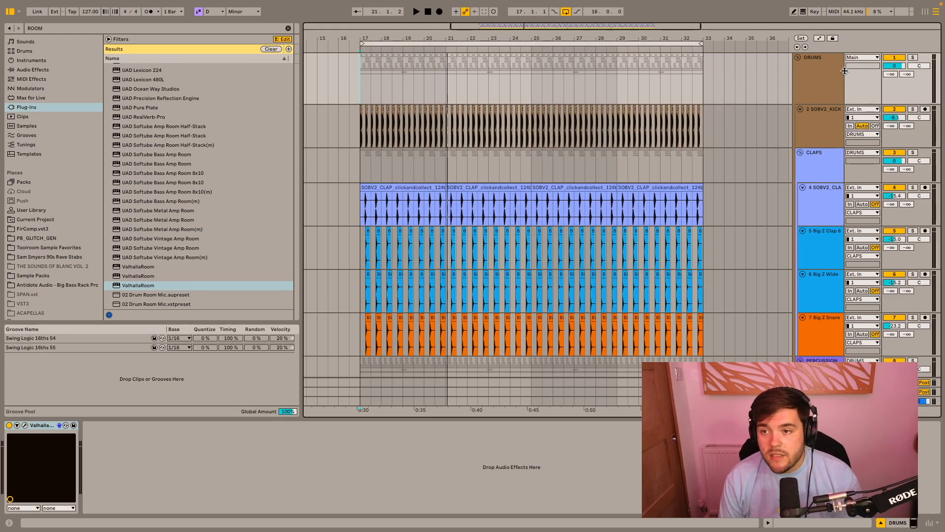
# - Select the DRUMS group and search the audio effects for GLUE
pyautogui.click(817, 82)
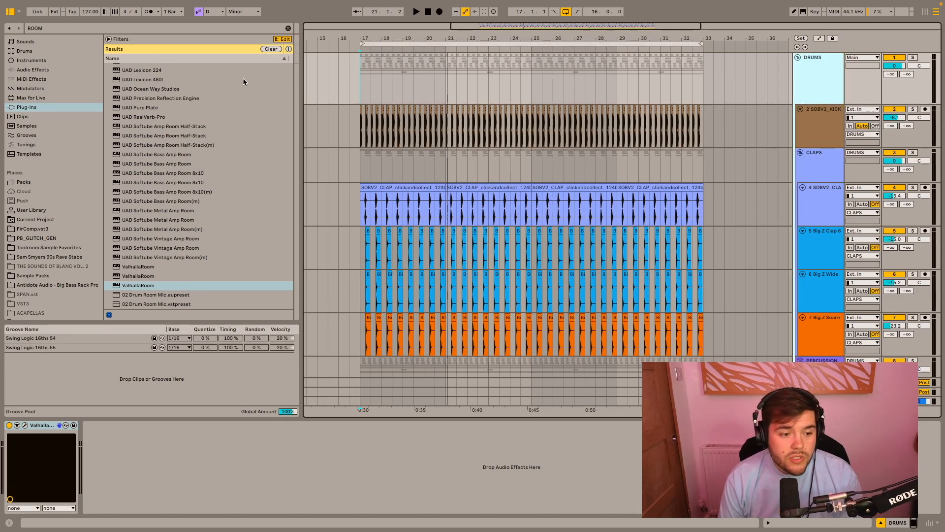
pyautogui.click(288, 28)
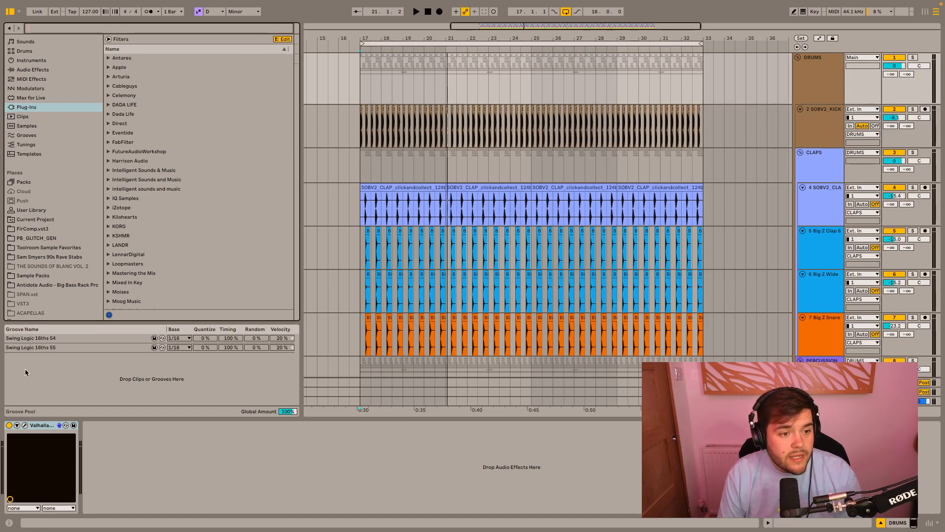
pyautogui.scroll(3, 39, 295)
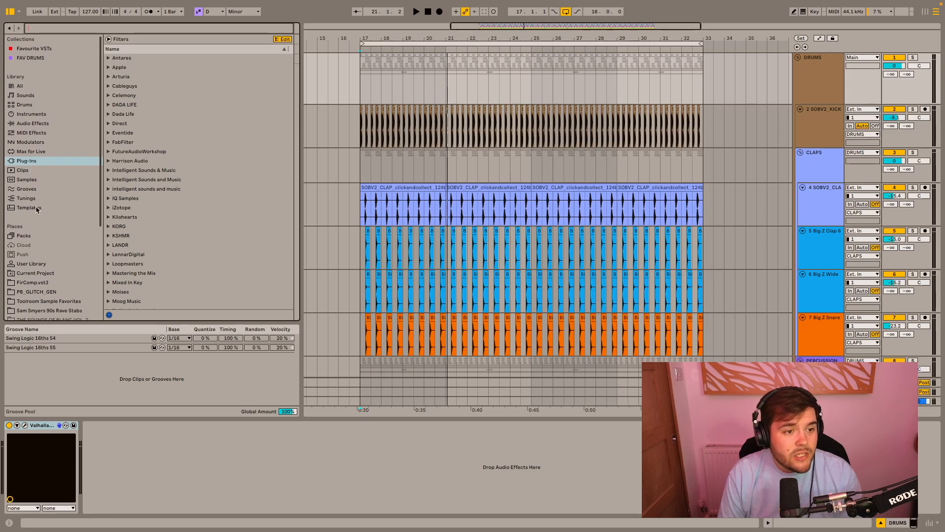
pyautogui.click(42, 124)
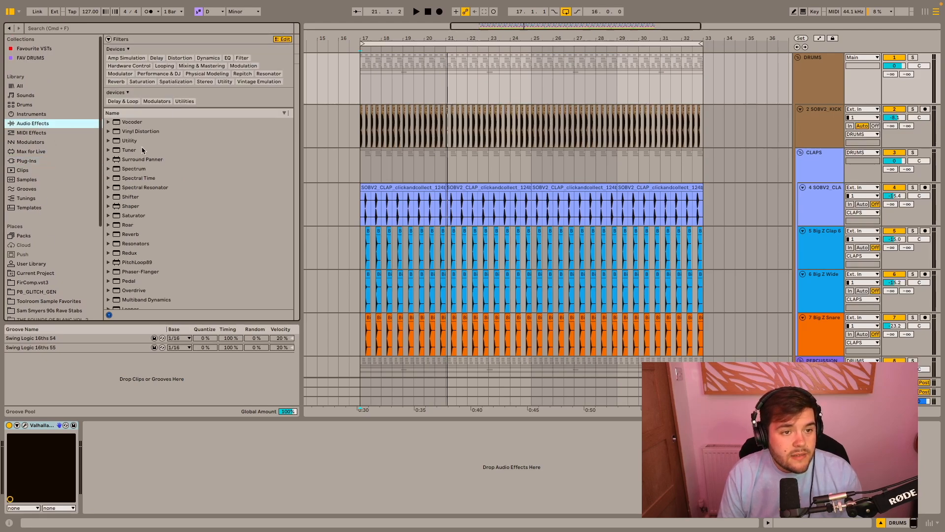
pyautogui.click(167, 30)
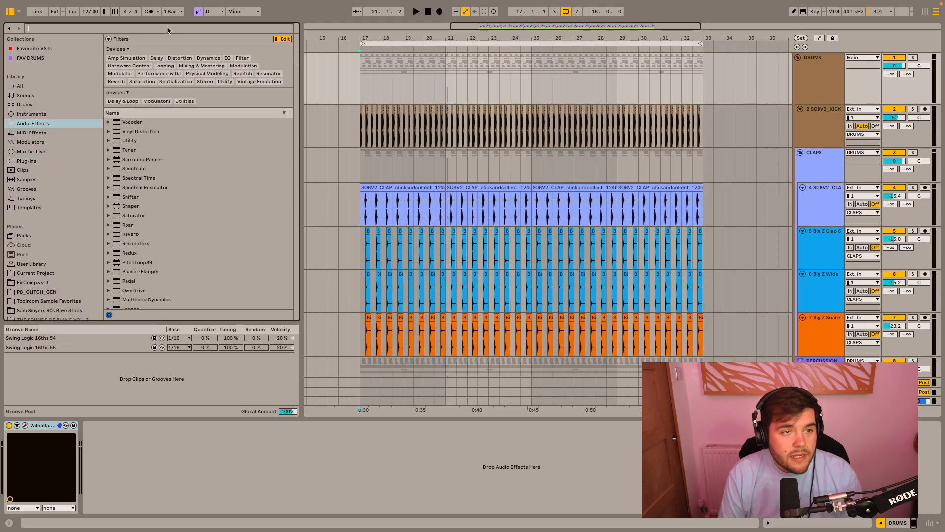
pyautogui.write('GLUE')
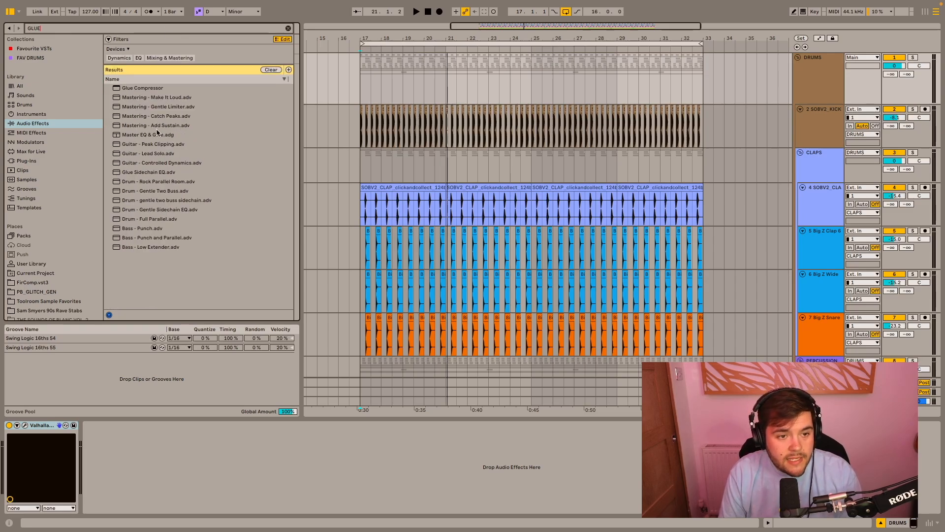
# - Add the Drum - Full Parallel preset to the DRUMS group's effect chain and place it before ValhallaRoom
pyautogui.click(146, 219)
pyautogui.moveTo(174, 439); pyautogui.dragTo(158, 446)
pyautogui.press('space')
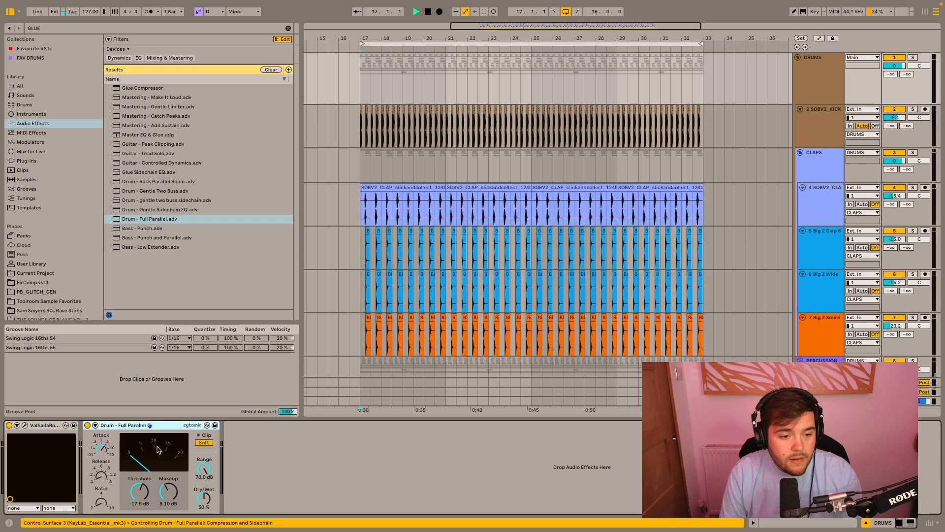
pyautogui.moveTo(124, 425); pyautogui.dragTo(6, 428)
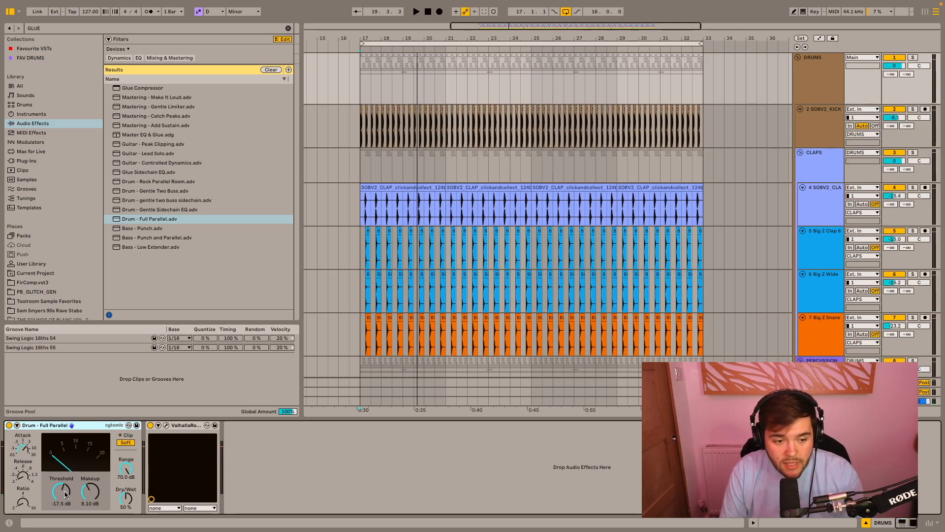
# - Set the Drum - Full Parallel compressor's threshold to -10.2 dB and makeup to 3.65 dB during playback
pyautogui.press('space')
pyautogui.moveTo(66, 494); pyautogui.dragTo(90, 500)
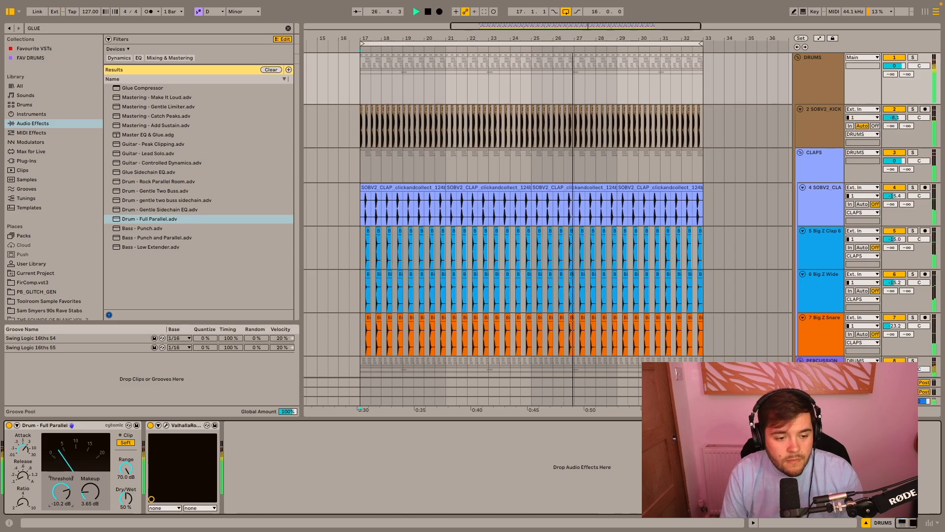
pyautogui.click(67, 494)
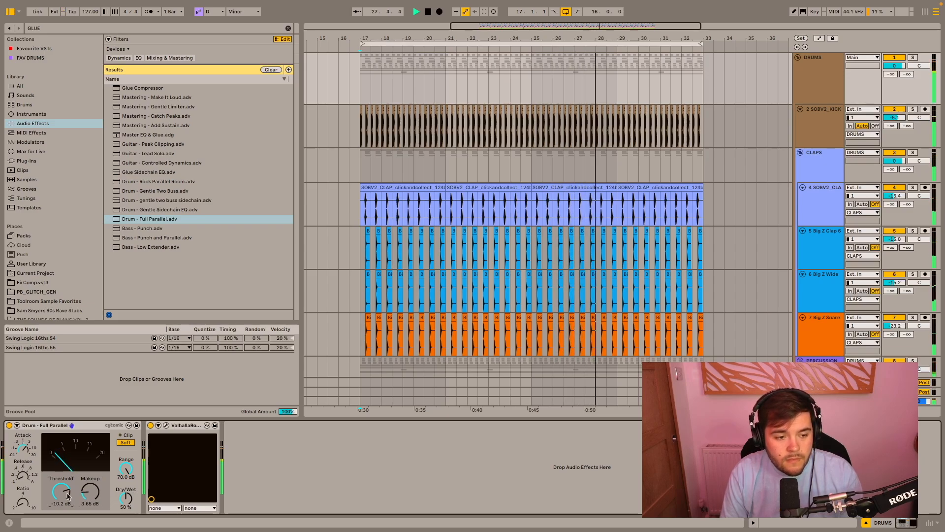